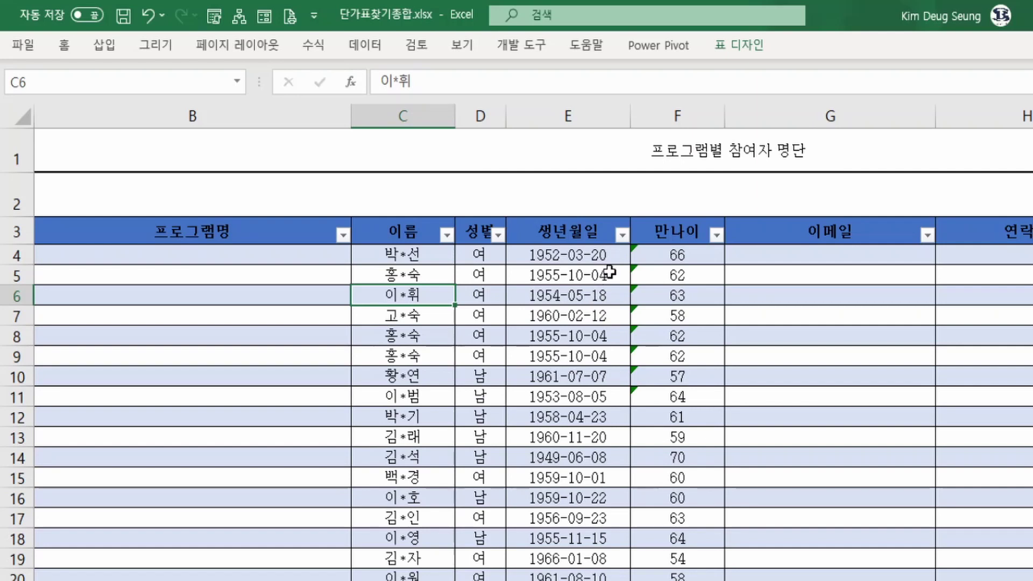
- Examine the 만나이 column and its filter list from the lowest to the highest age
{"action": "left_click_drag", "start_coordinate": [675, 258], "coordinate": [671, 432]}
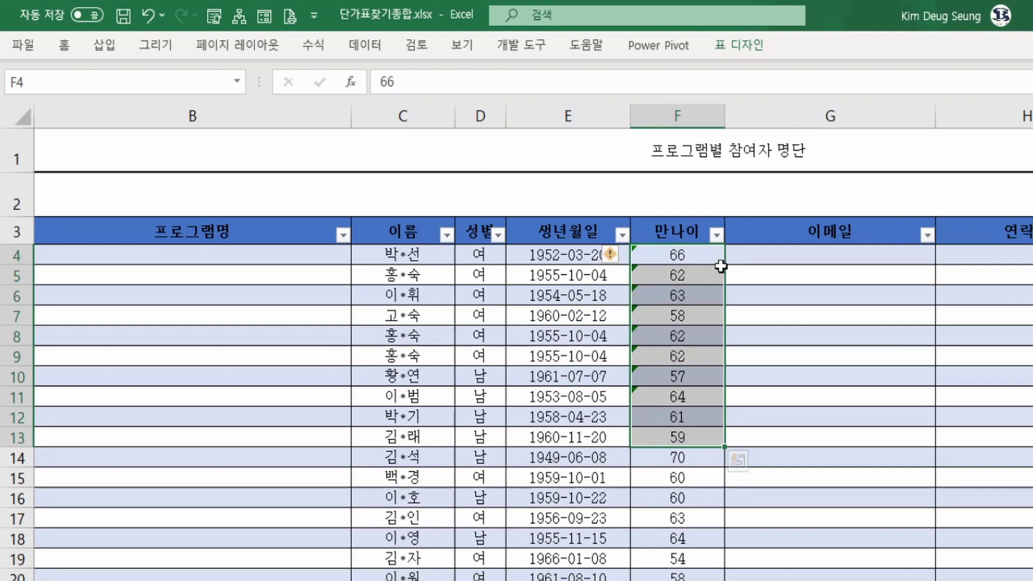
{"action": "left_click", "coordinate": [716, 235]}
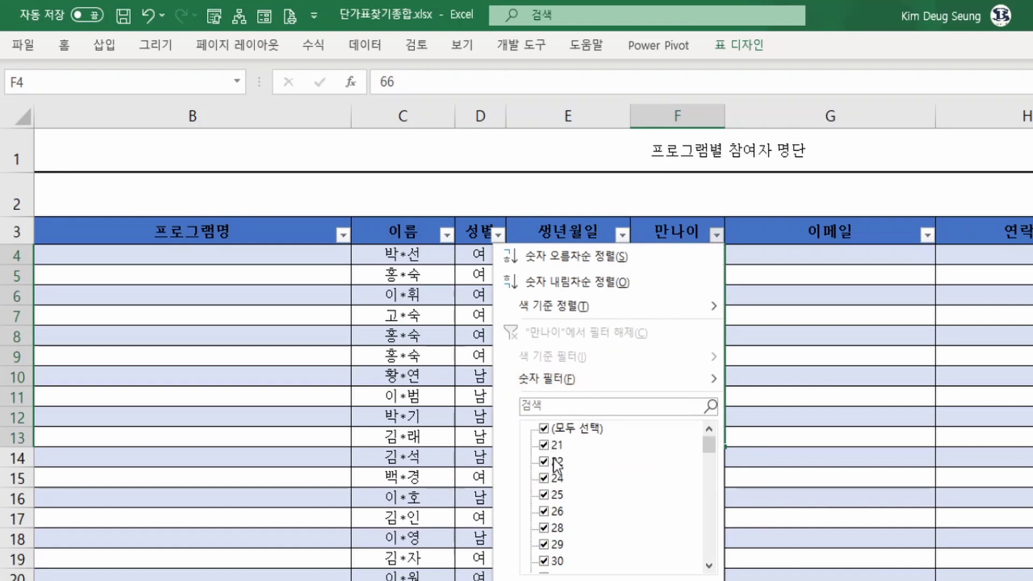
{"action": "left_click_drag", "start_coordinate": [711, 446], "coordinate": [709, 552]}
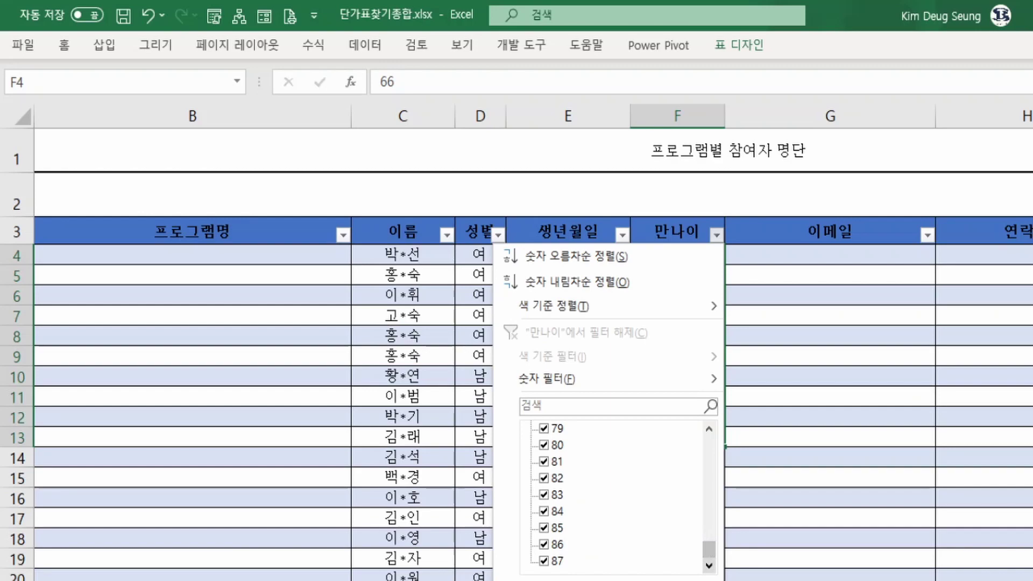
{"action": "key", "text": "Escape"}
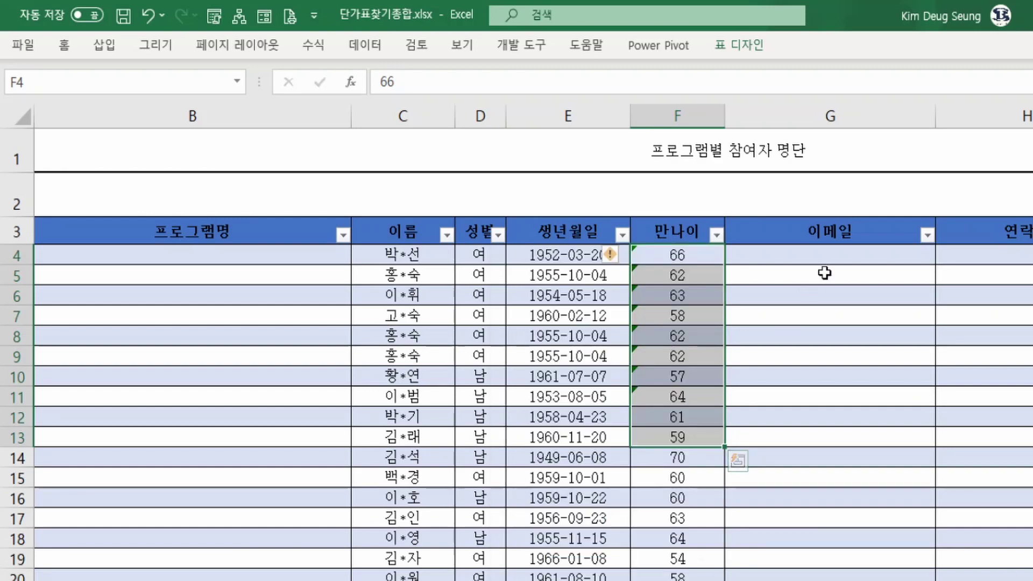
- Start an age-threshold list beside the participant table with 0 in L5 and 30 in L6
{"action": "left_click", "coordinate": [824, 273]}
{"action": "key", "text": "Right"}
{"action": "key", "text": "Right"}
{"action": "key", "text": "Right"}
{"action": "key", "text": "Right"}
{"action": "key", "text": "Right"}
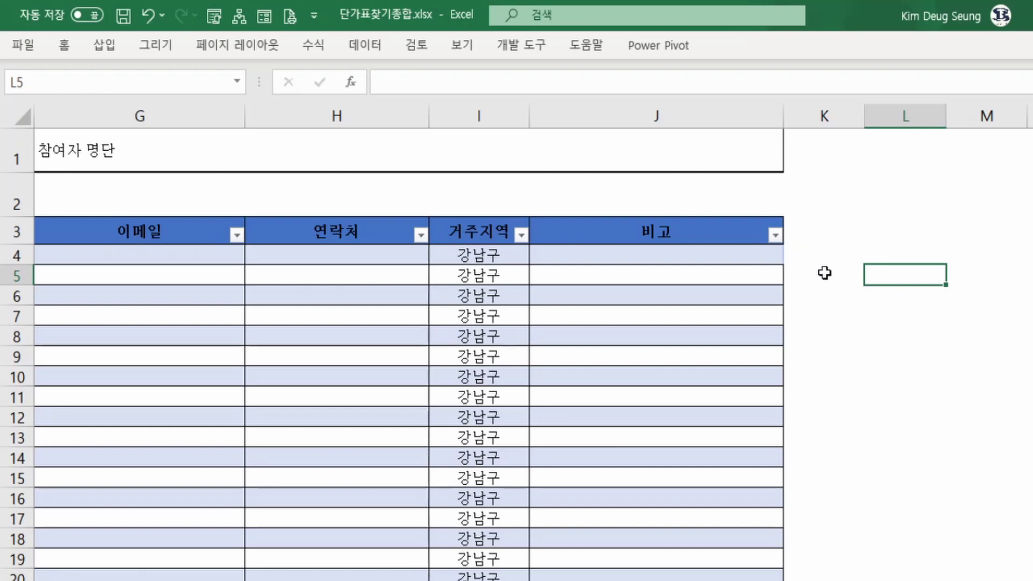
{"action": "type", "text": "0"}
{"action": "key", "text": "Return"}
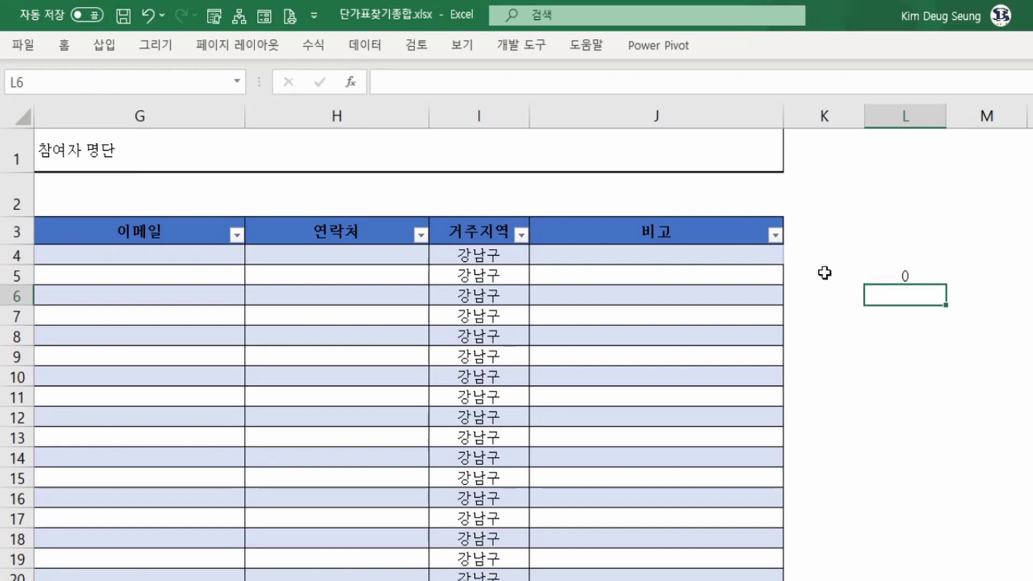
{"action": "type", "text": "30"}
{"action": "key", "text": "Return"}
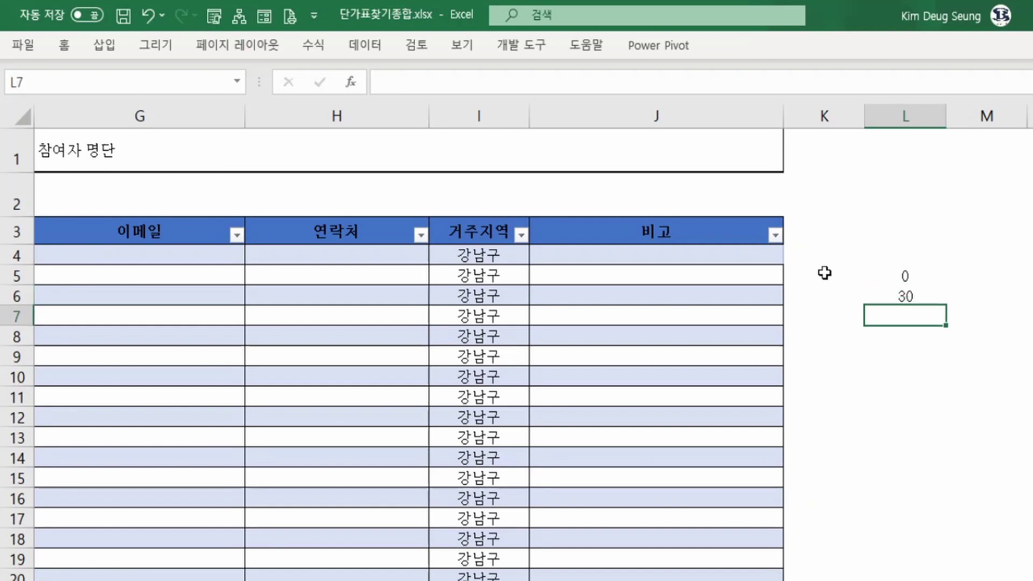
- Label the 30 threshold as 청년 in cell M6
{"action": "key", "text": "Right"}
{"action": "key", "text": "Up"}
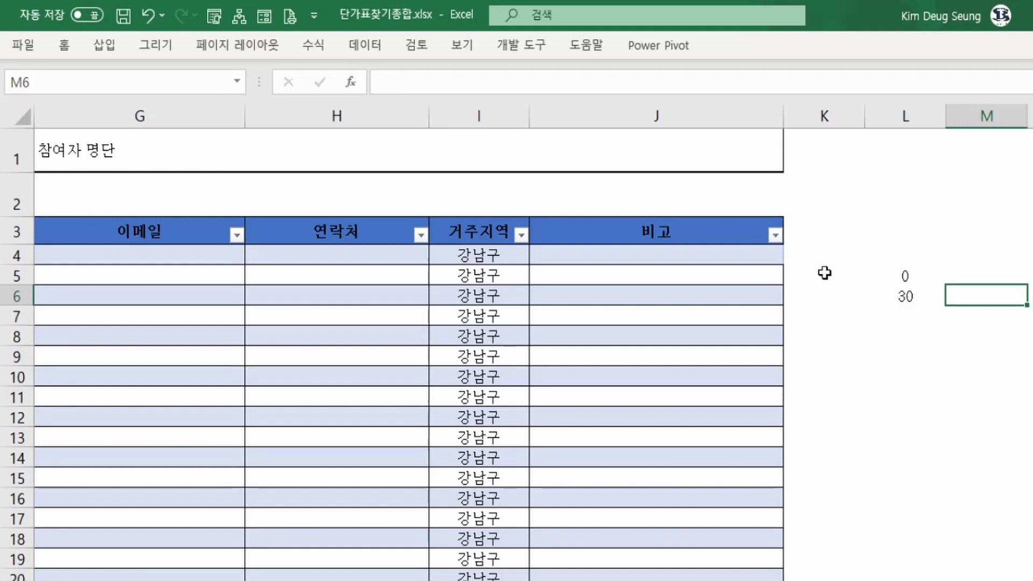
{"action": "type", "text": "cj"}
{"action": "key", "text": "BackSpace"}
{"action": "key", "text": "BackSpace"}
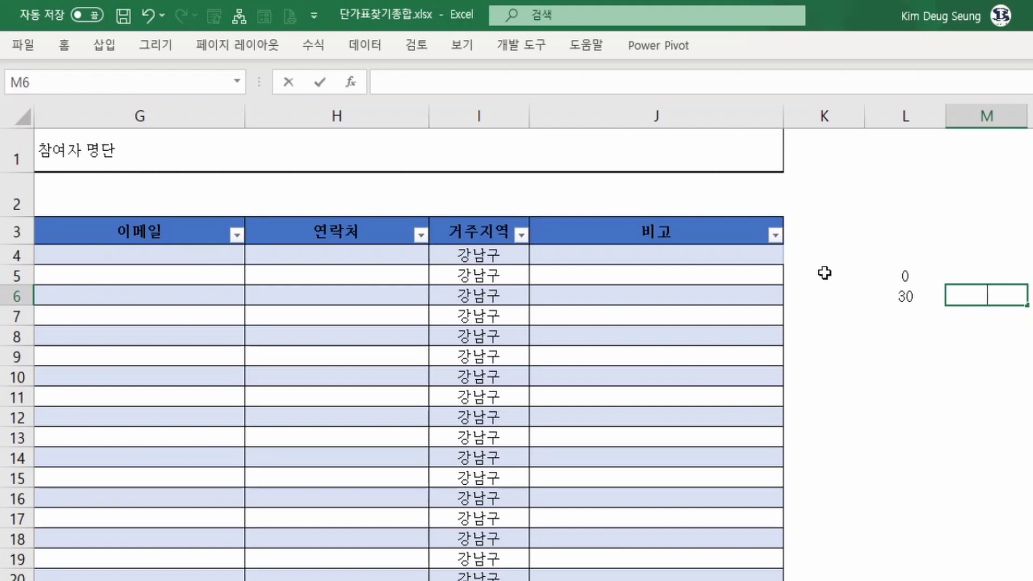
{"action": "type", "text": "청녀"}
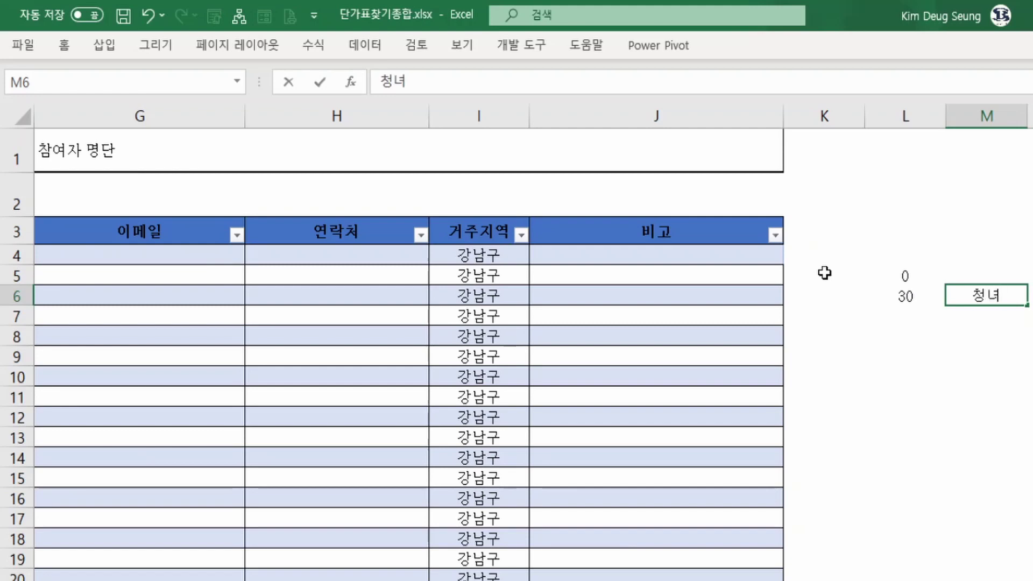
{"action": "type", "text": "ㄴ"}
{"action": "key", "text": "Return"}
- Add 36 as the next age threshold in cell L7
{"action": "key", "text": "Left"}
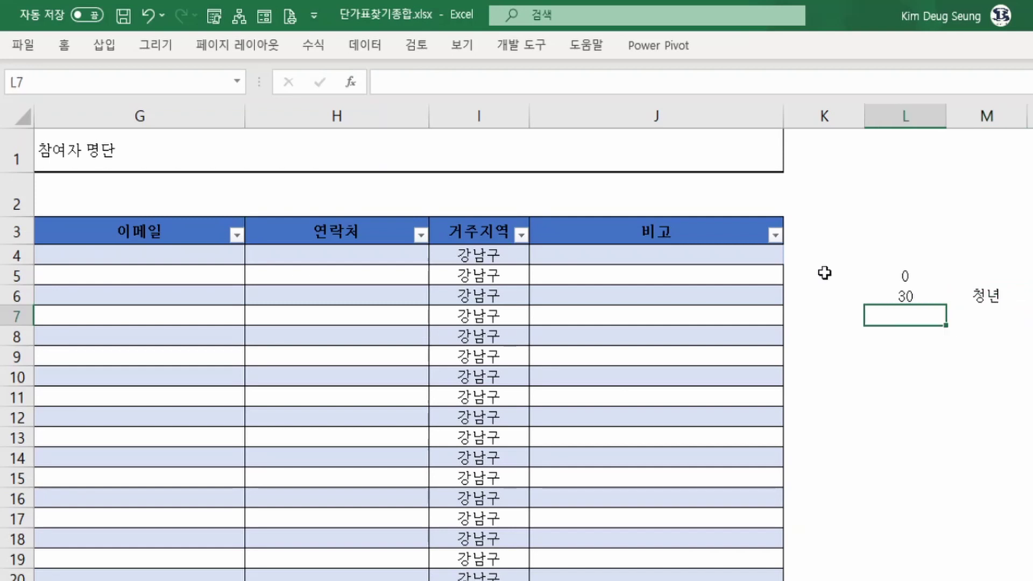
{"action": "type", "text": "1"}
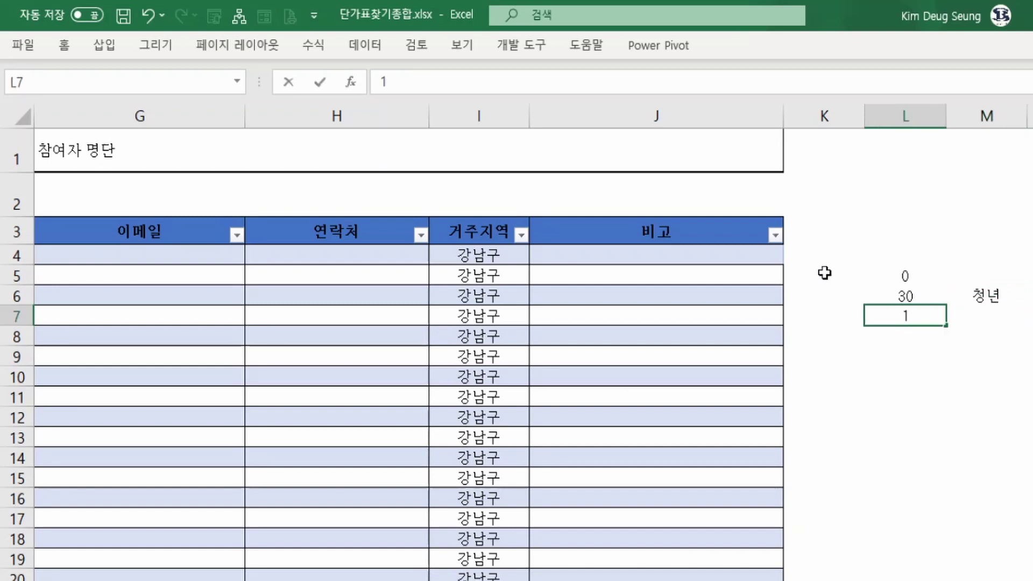
{"action": "key", "text": "BackSpace"}
{"action": "type", "text": "3"}
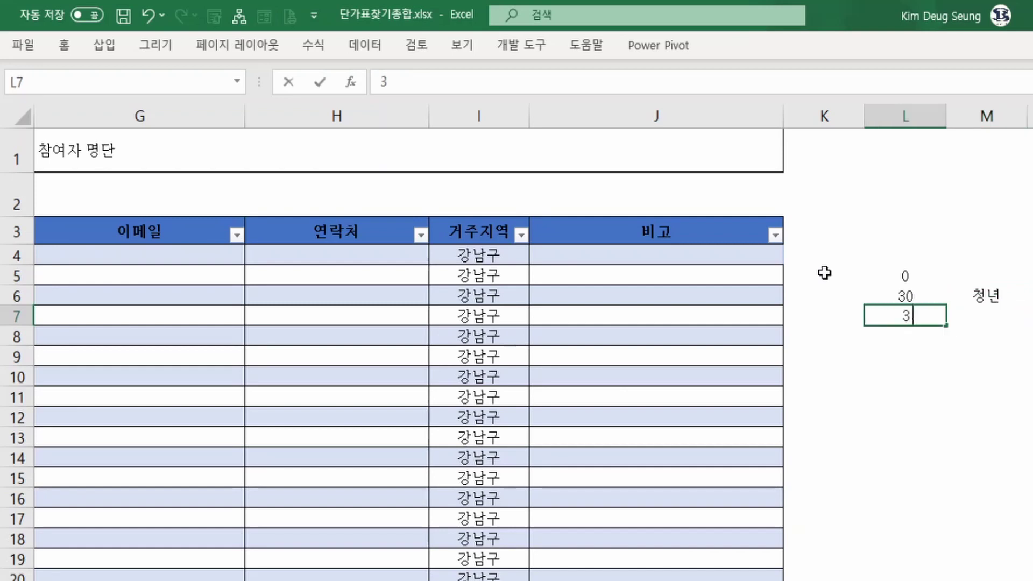
{"action": "type", "text": "6"}
{"action": "key", "text": "Return"}
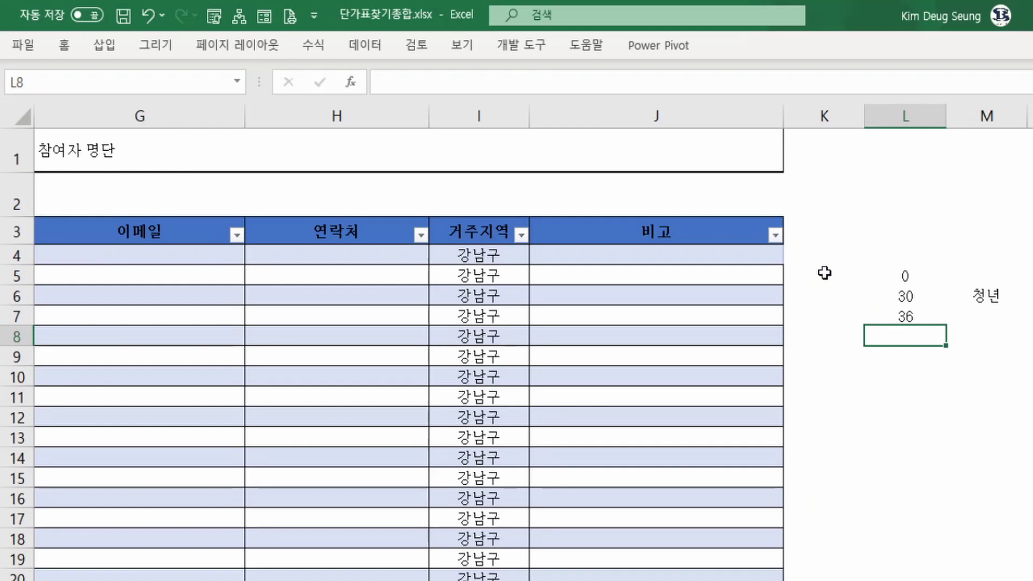
- Label the 36 threshold as 청중년 in cell M7
{"action": "key", "text": "Up"}
{"action": "key", "text": "Right"}
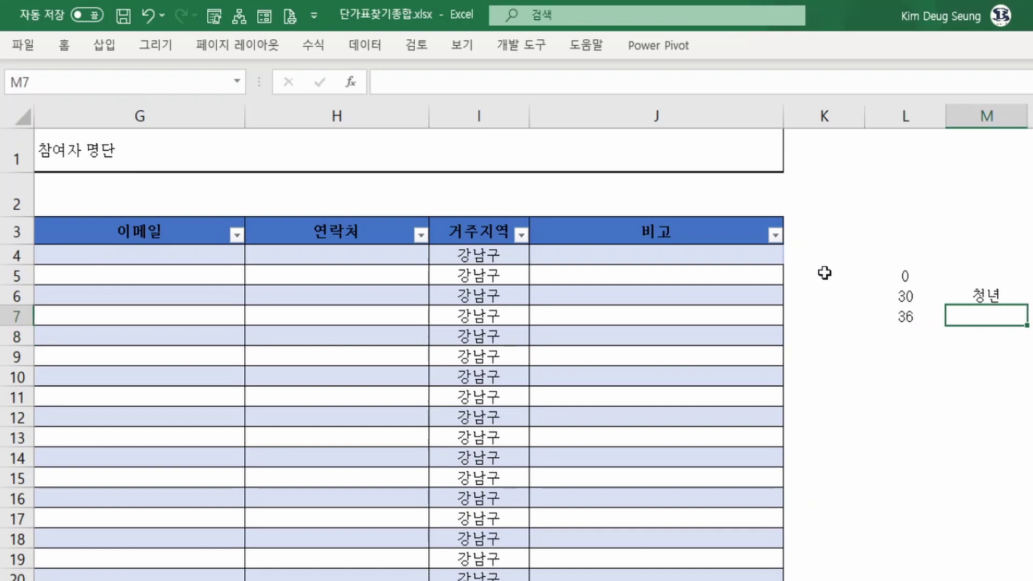
{"action": "type", "text": "청"}
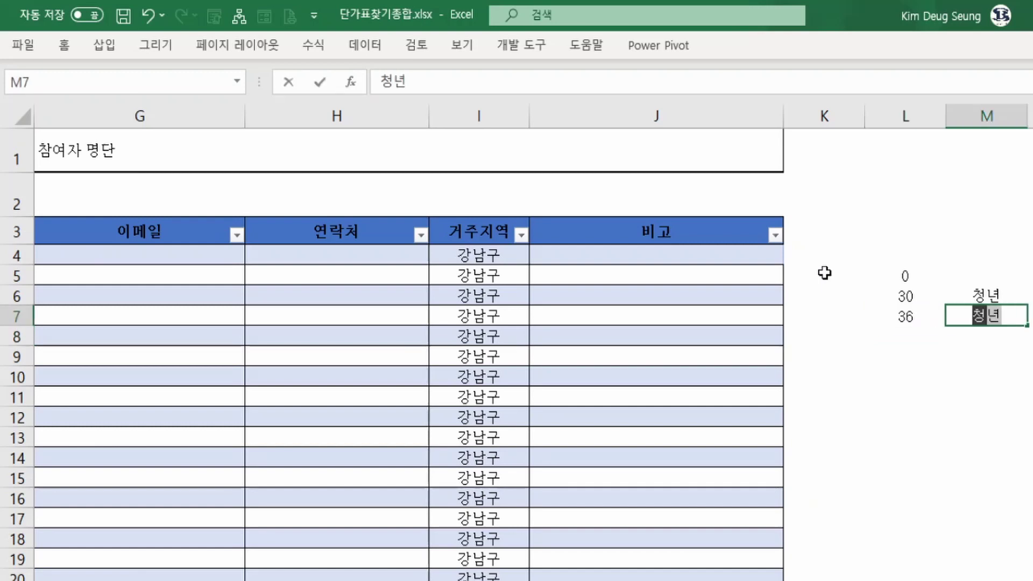
{"action": "type", "text": "주ㅇ녀"}
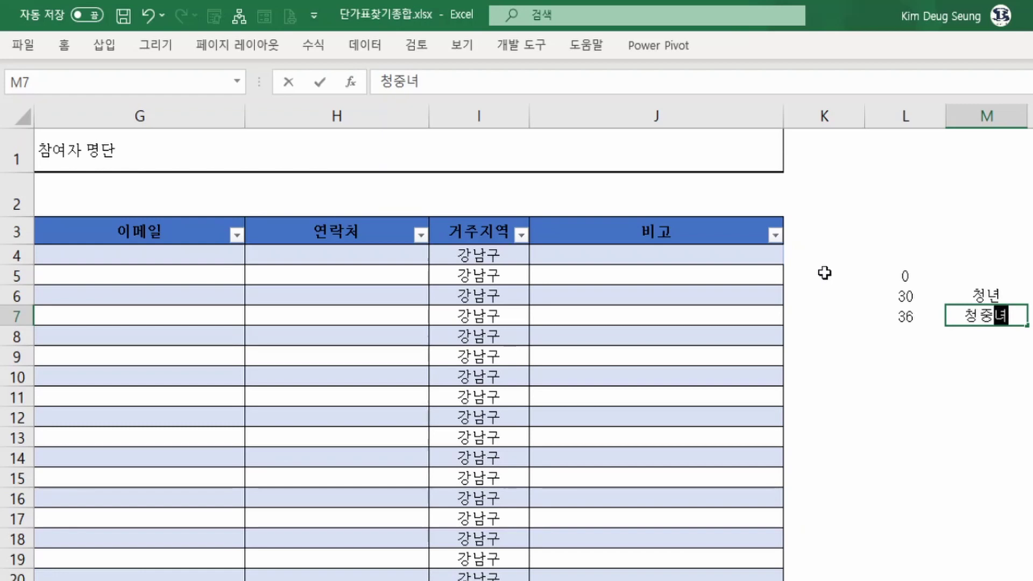
{"action": "key", "text": "Return"}
{"action": "key", "text": "Up"}
{"action": "key", "text": "F2"}
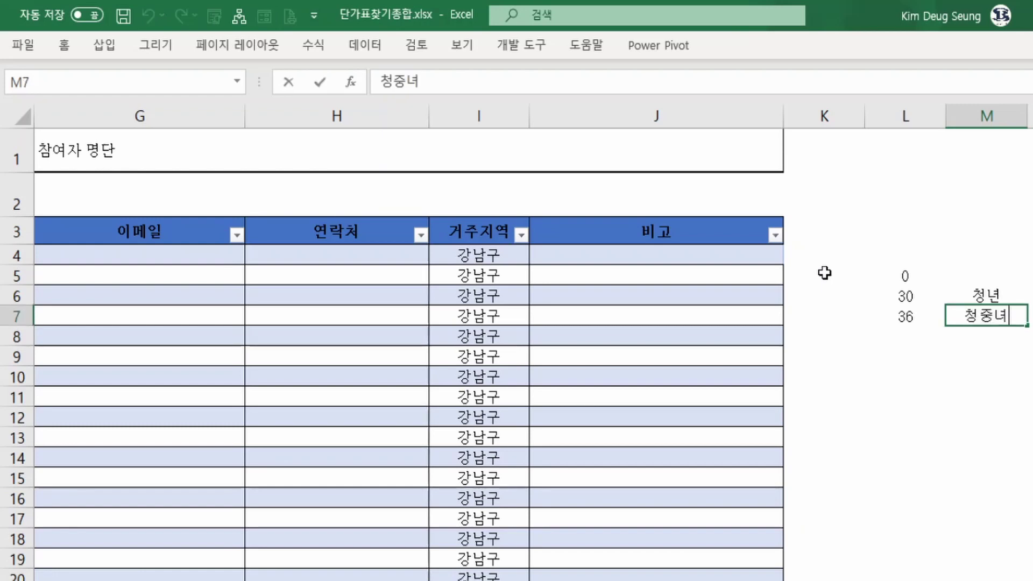
{"action": "key", "text": "BackSpace"}
{"action": "type", "text": "ㄴㅕ"}
{"action": "key", "text": "Return"}
- Add 50 as the next age threshold in cell L8
{"action": "key", "text": "Down"}
{"action": "key", "text": "Down"}
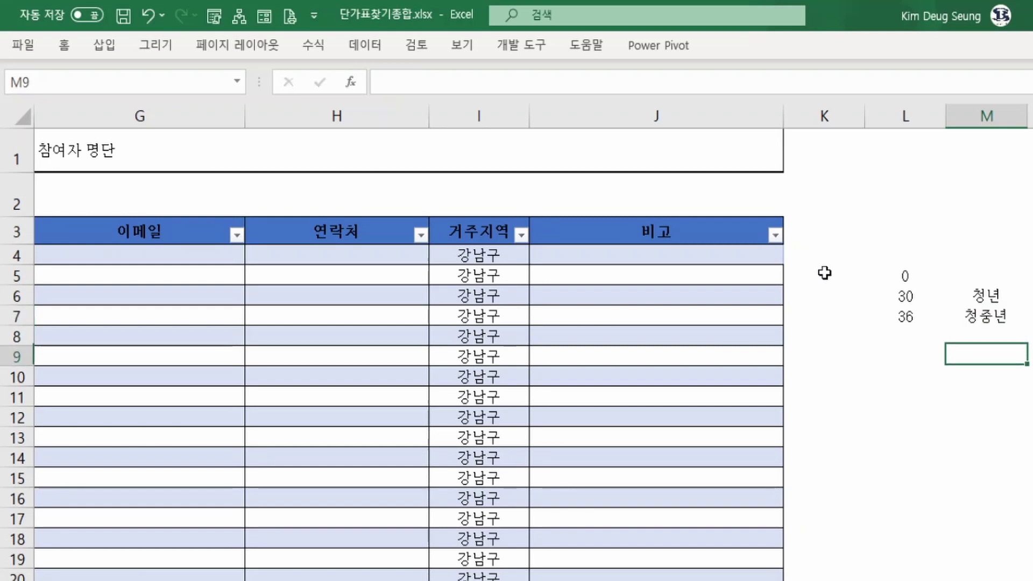
{"action": "key", "text": "Left"}
{"action": "key", "text": "Up"}
{"action": "key", "text": "Up"}
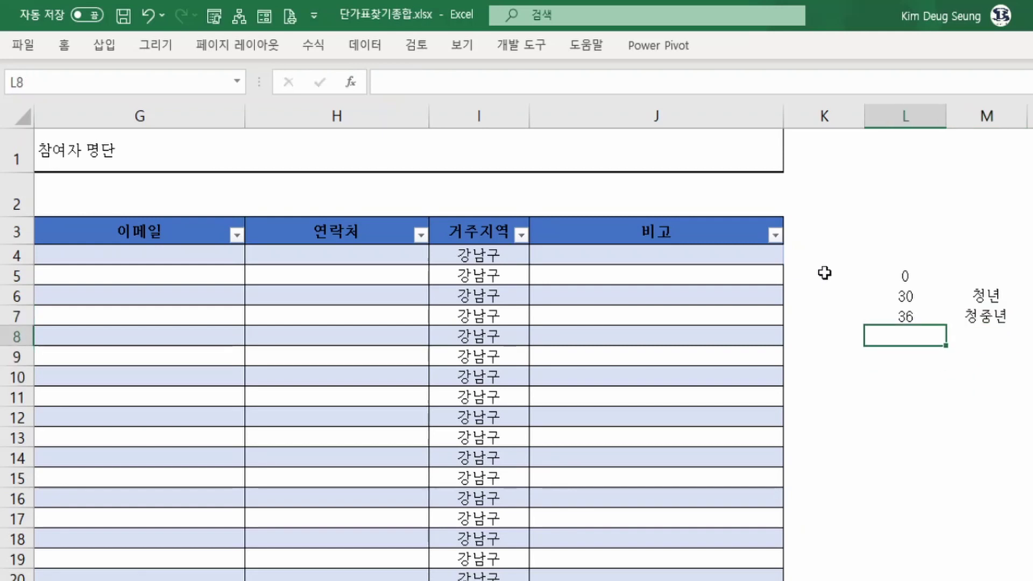
{"action": "type", "text": "50"}
{"action": "key", "text": "Return"}
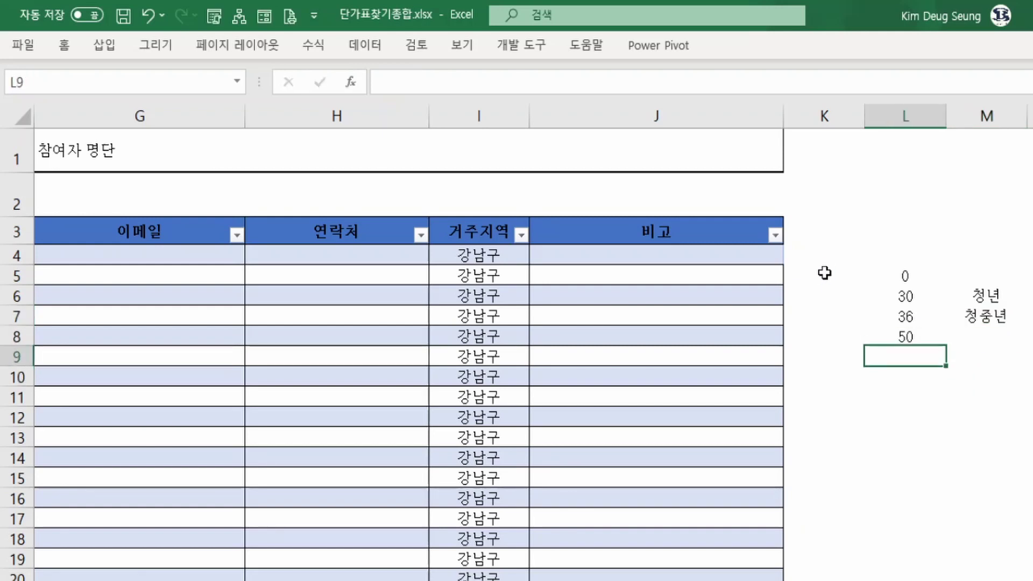
- Label the 50 threshold as 청후년 in cell M8
{"action": "key", "text": "Up"}
{"action": "key", "text": "Right"}
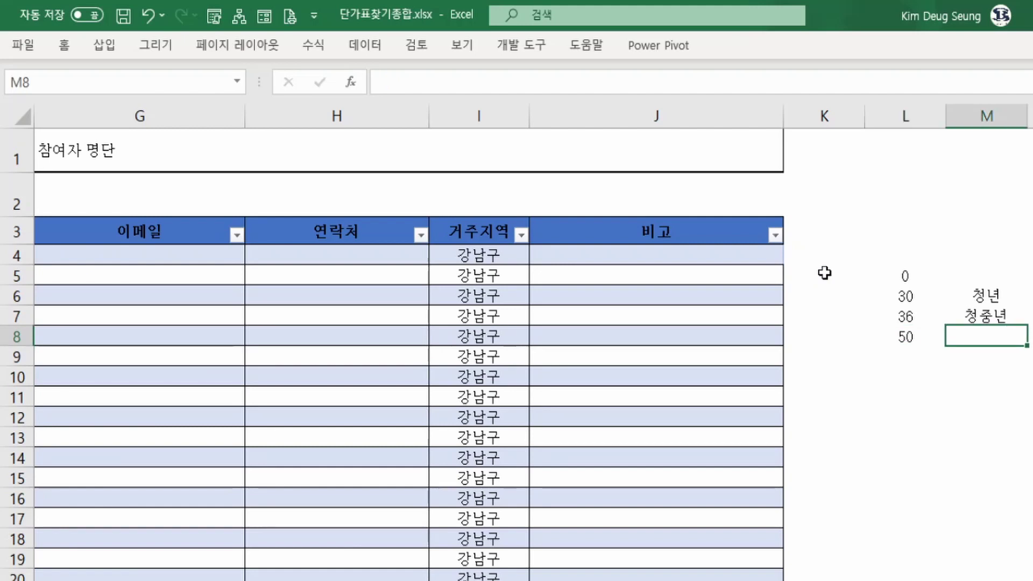
{"action": "type", "text": "청"}
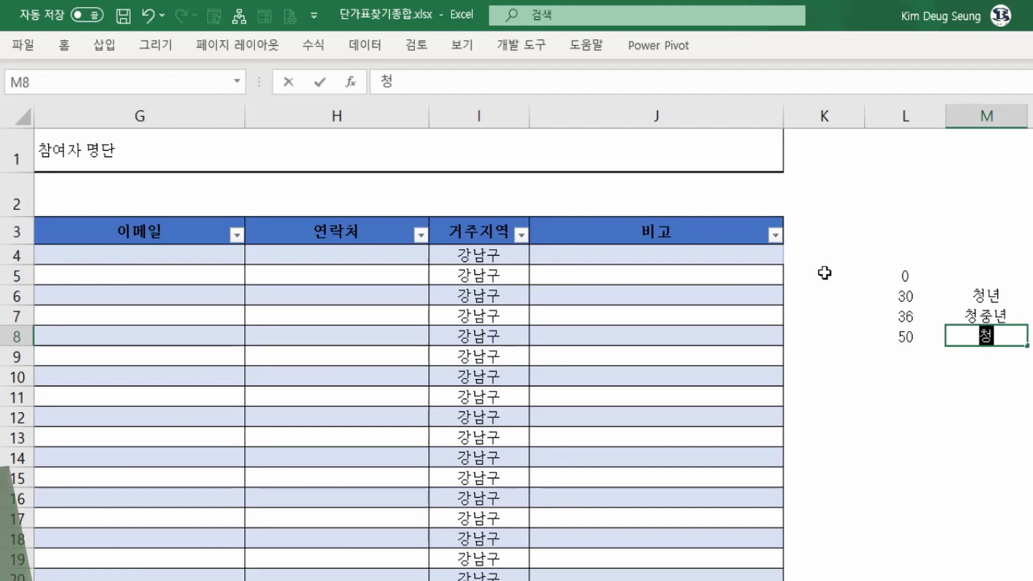
{"action": "type", "text": "ㅎㅜㄴㅕ"}
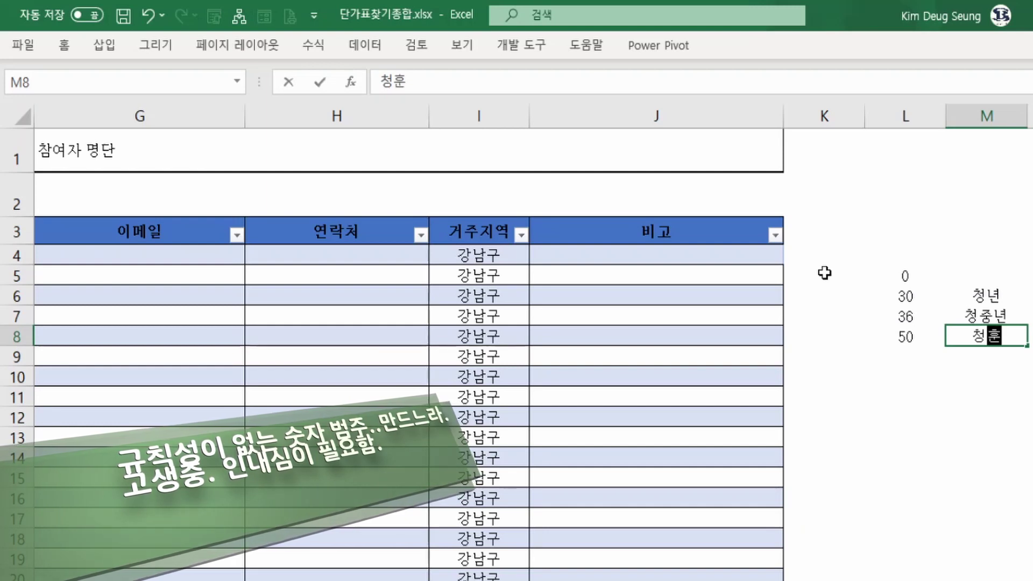
{"action": "type", "text": "ㄴ"}
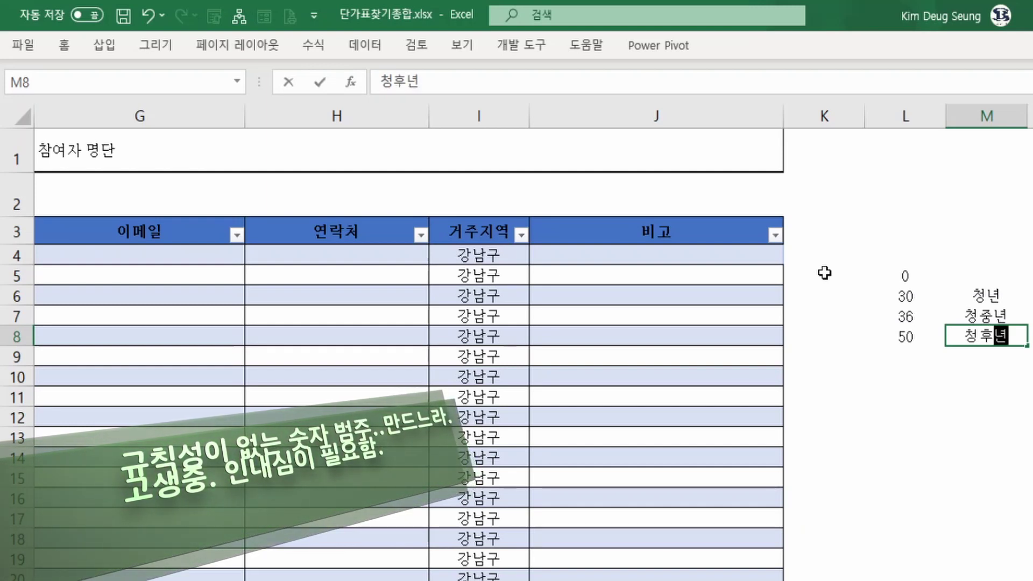
{"action": "key", "text": "Return"}
- Add the age threshold 60 in cell L9 with the label 장년 in M9
{"action": "key", "text": "Left"}
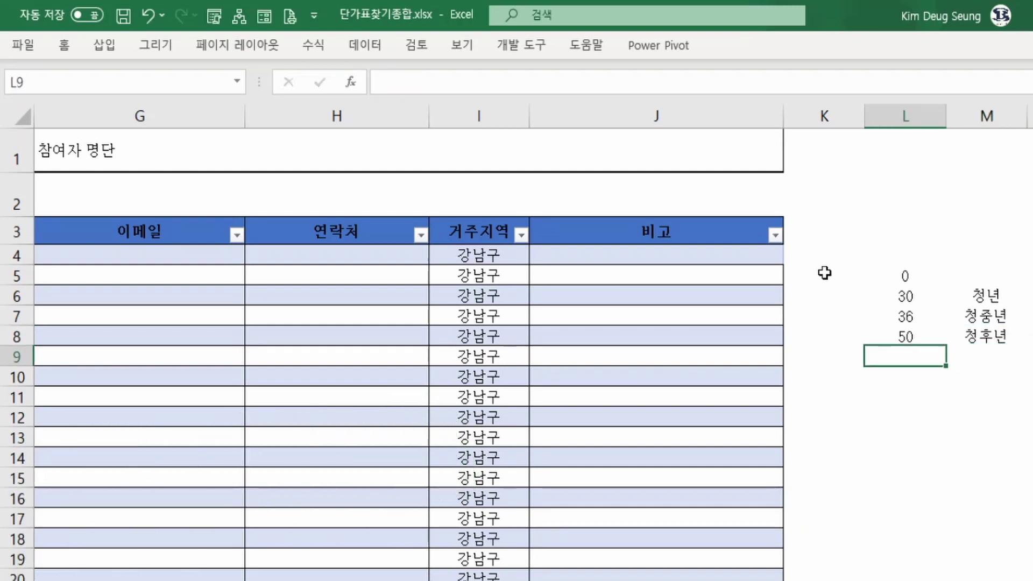
{"action": "type", "text": "60"}
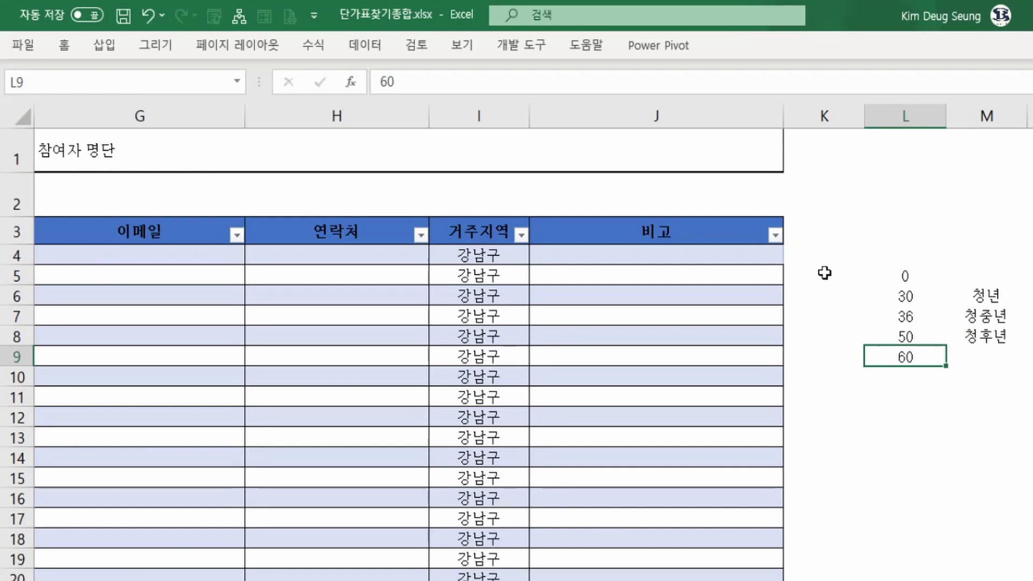
{"action": "key", "text": "Return"}
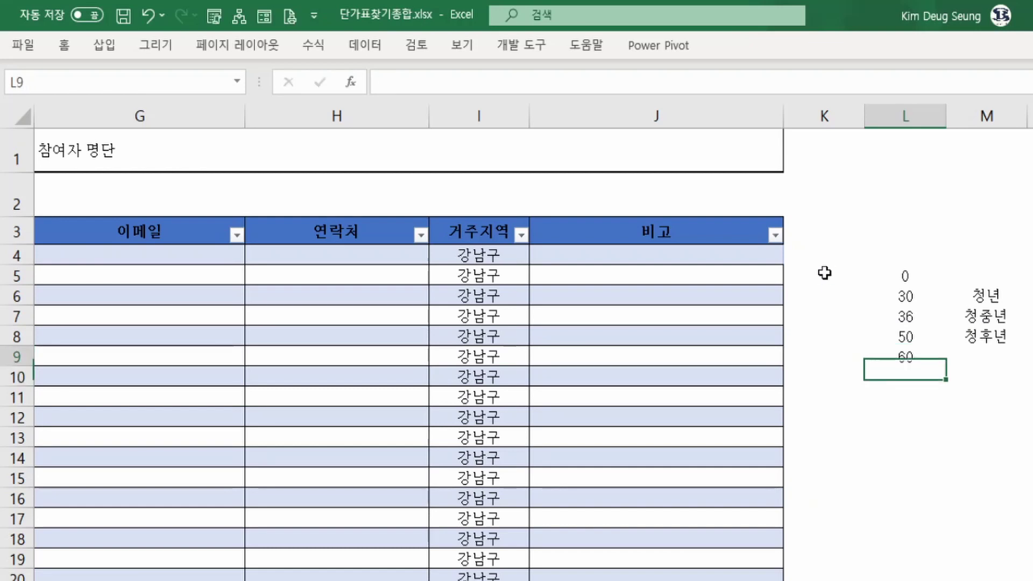
{"action": "key", "text": "Up"}
{"action": "key", "text": "Right"}
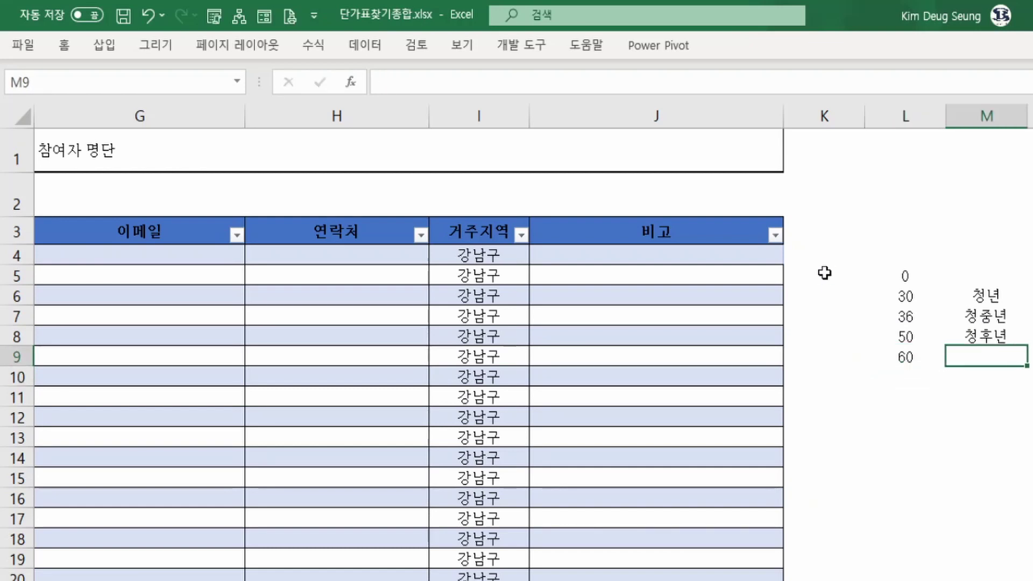
{"action": "type", "text": "장년"}
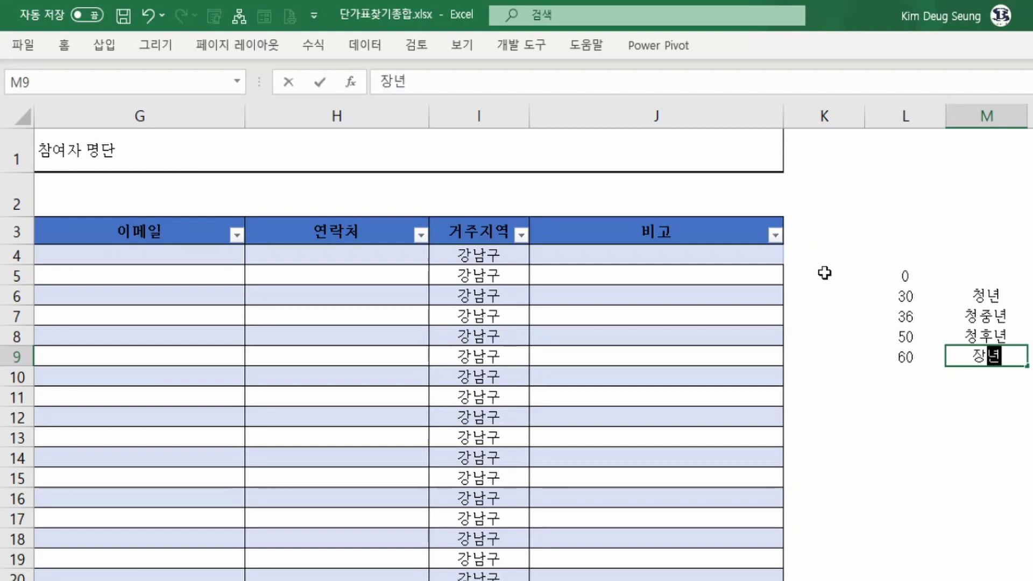
{"action": "key", "text": "Return"}
- Add the age threshold 75 in cell L10 with the label 장중년 in M10
{"action": "key", "text": "Left"}
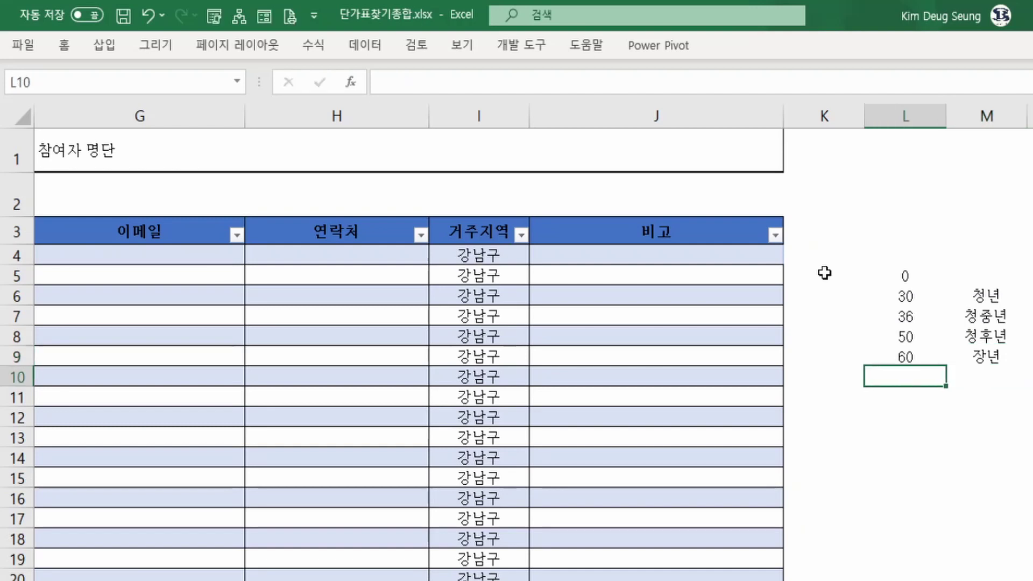
{"action": "type", "text": "7"}
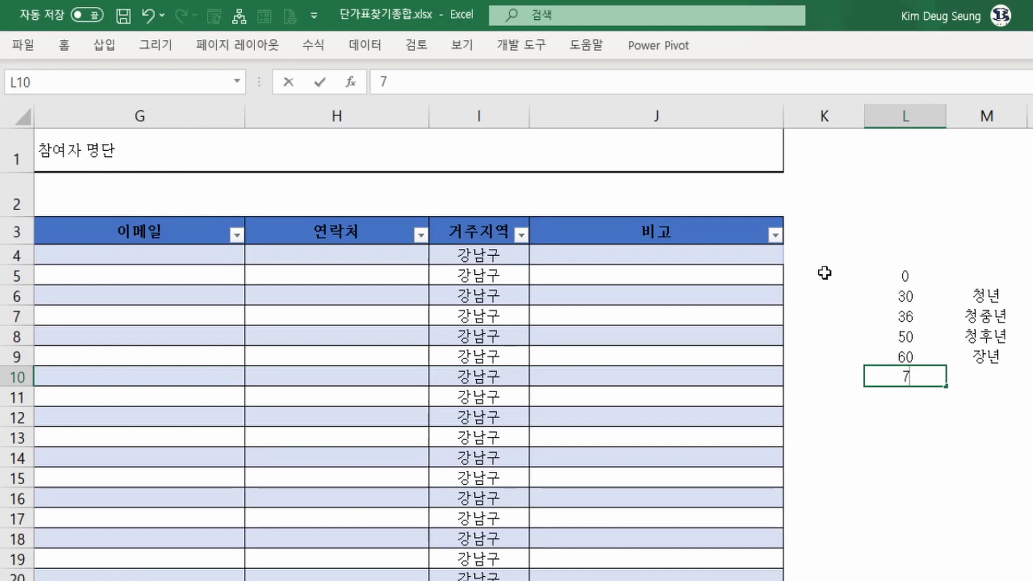
{"action": "type", "text": "5"}
{"action": "key", "text": "Return"}
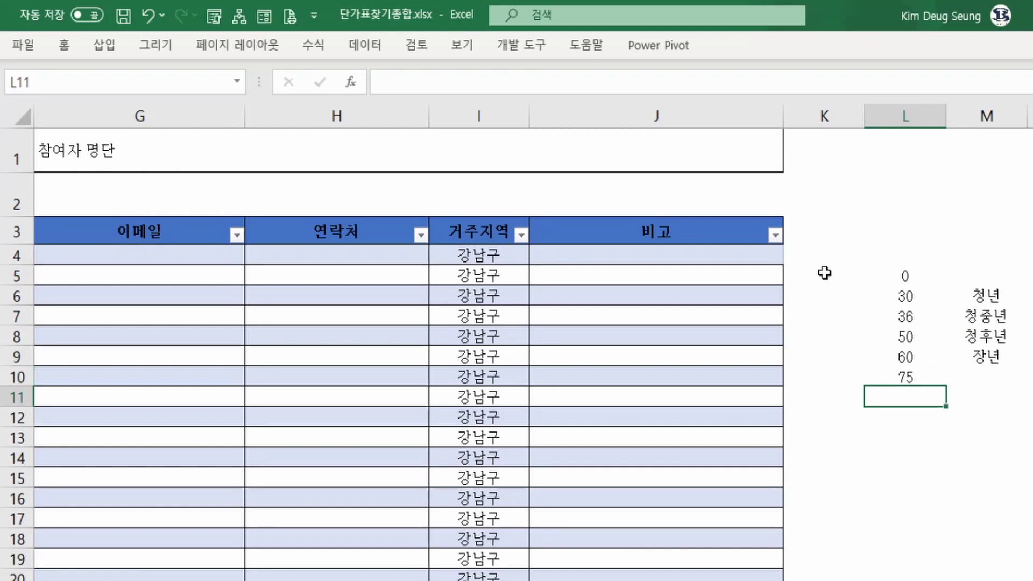
{"action": "key", "text": "Up"}
{"action": "key", "text": "Right"}
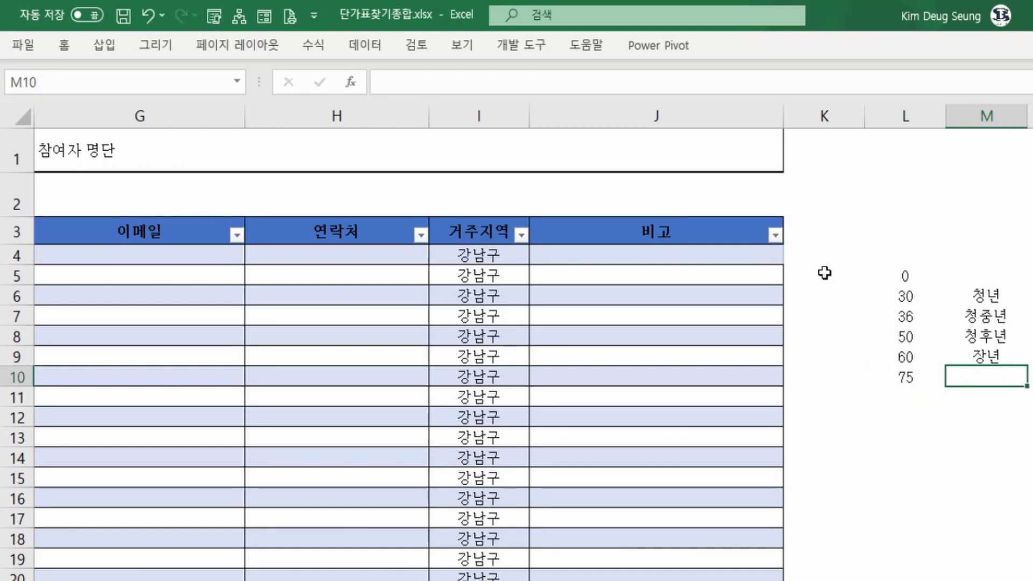
{"action": "type", "text": "장"}
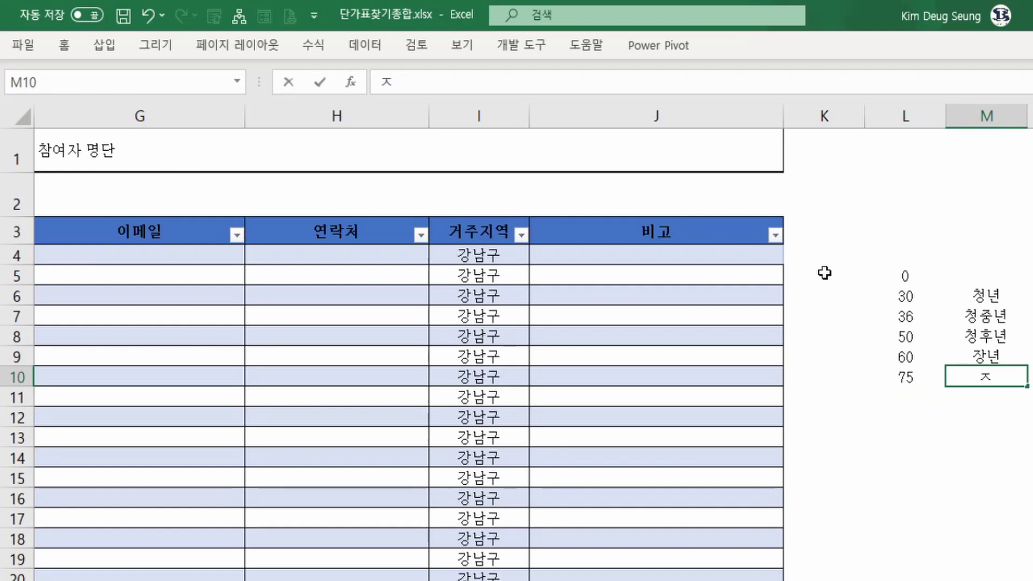
{"action": "type", "text": "중년"}
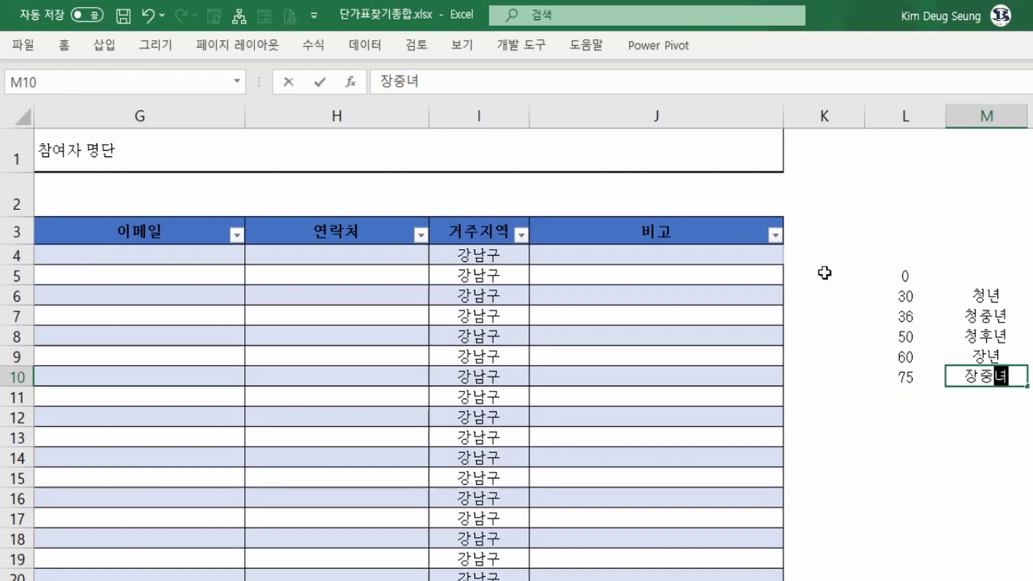
{"action": "key", "text": "Return"}
- Add the age threshold 83 in cell L11 with the label 장후년 in M11
{"action": "key", "text": "Left"}
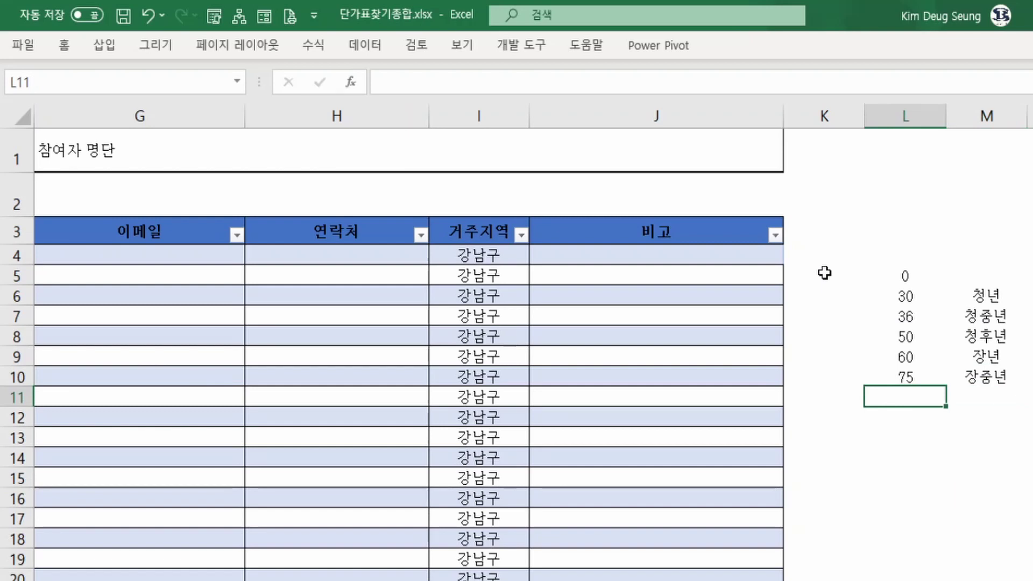
{"action": "type", "text": "83"}
{"action": "key", "text": "Return"}
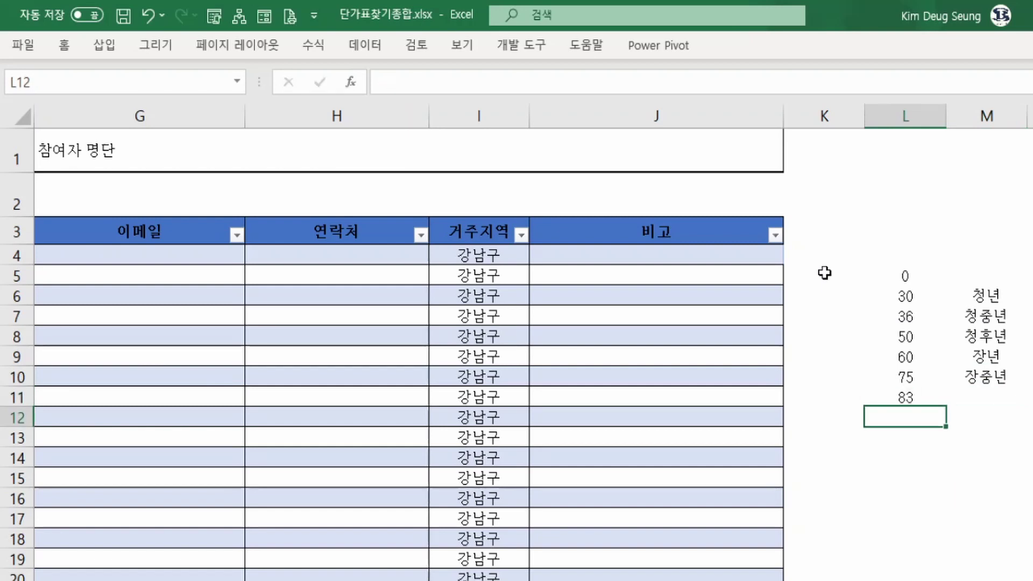
{"action": "key", "text": "Up"}
{"action": "key", "text": "Right"}
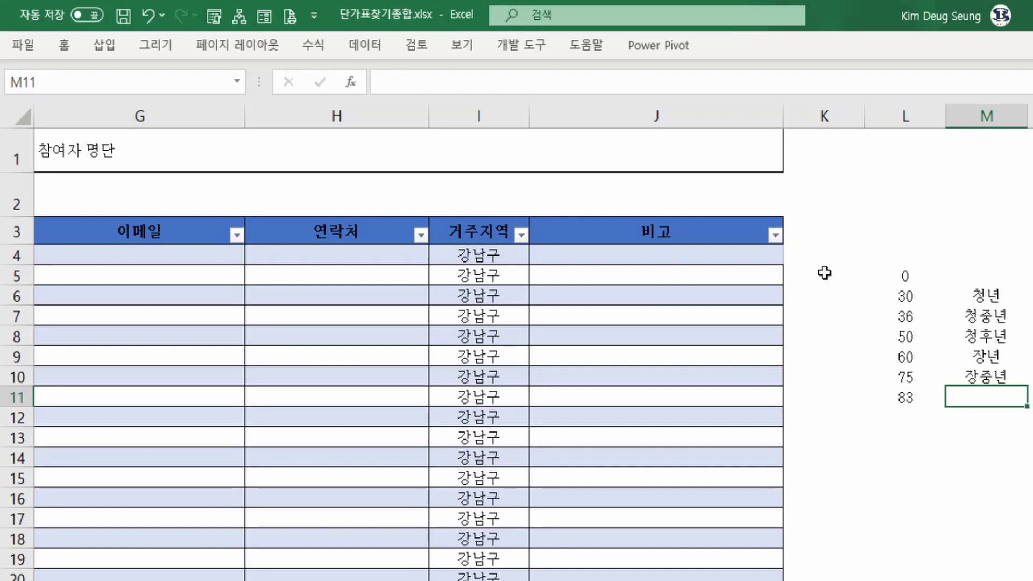
{"action": "type", "text": "장"}
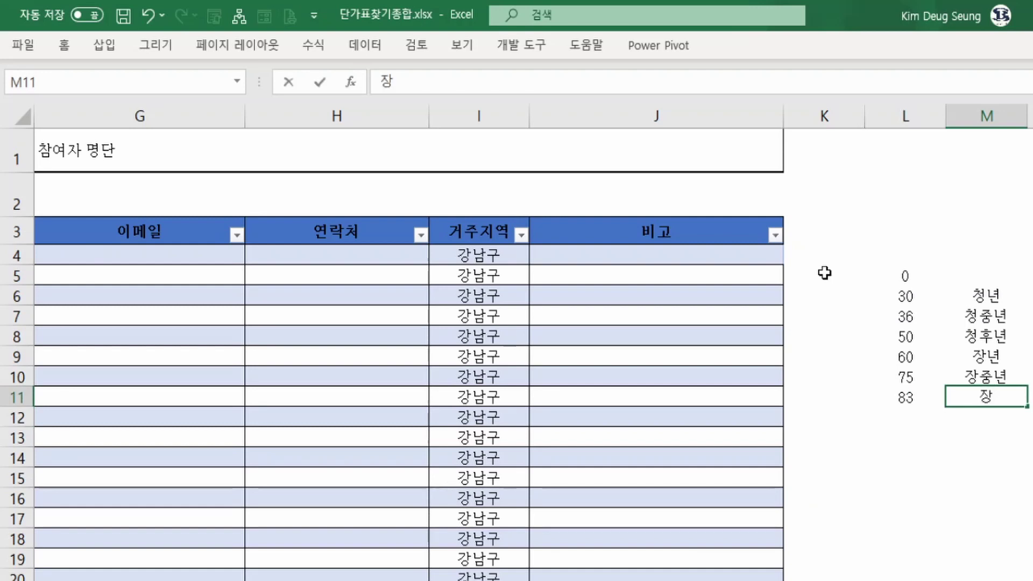
{"action": "type", "text": "후년"}
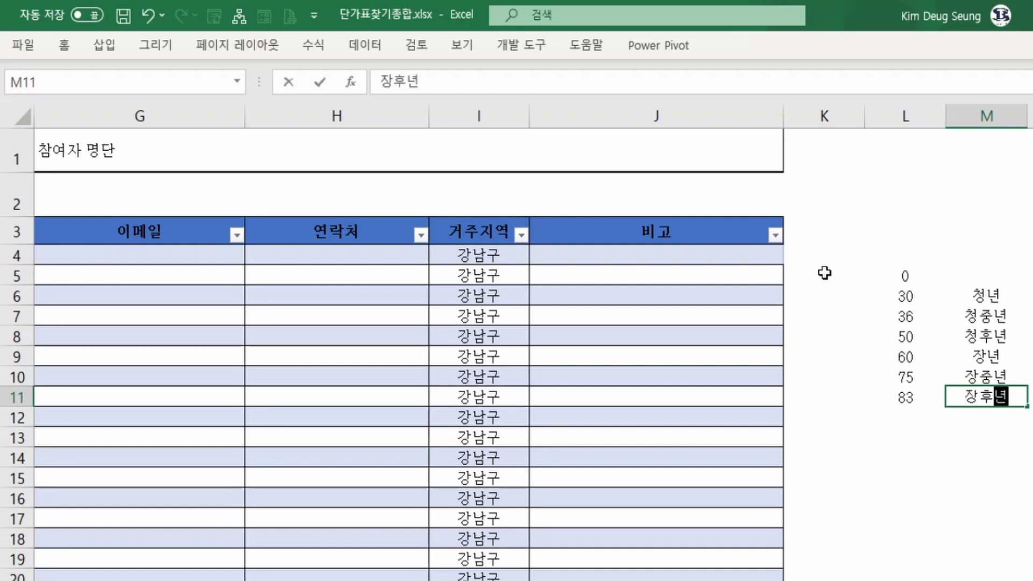
{"action": "key", "text": "Return"}
- Add 100 as the last age threshold in cell L12
{"action": "key", "text": "Left"}
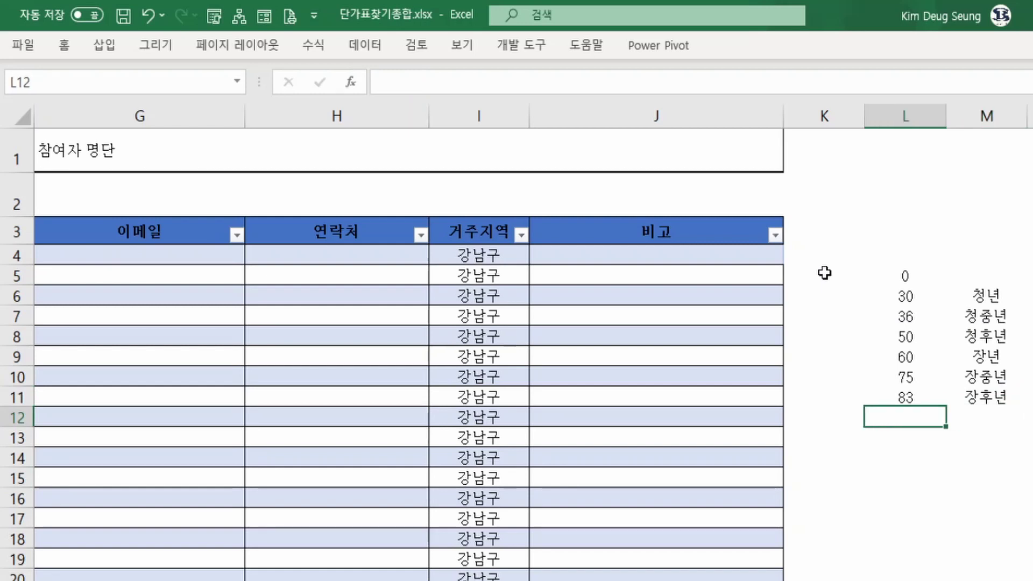
{"action": "type", "text": "100"}
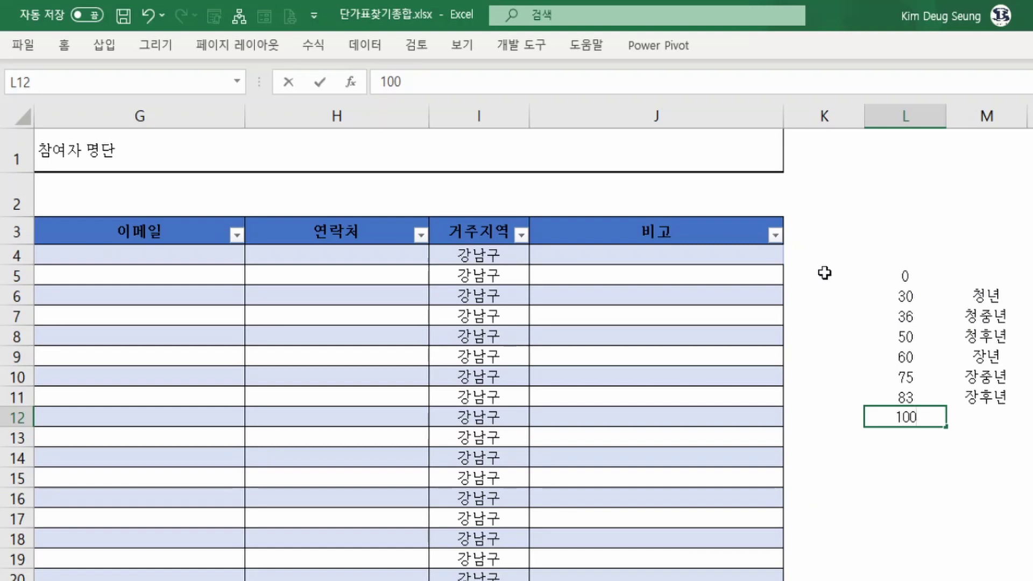
{"action": "key", "text": "Return"}
- Label the 100 threshold as 노년 in cell M12
{"action": "key", "text": "Up"}
{"action": "key", "text": "Right"}
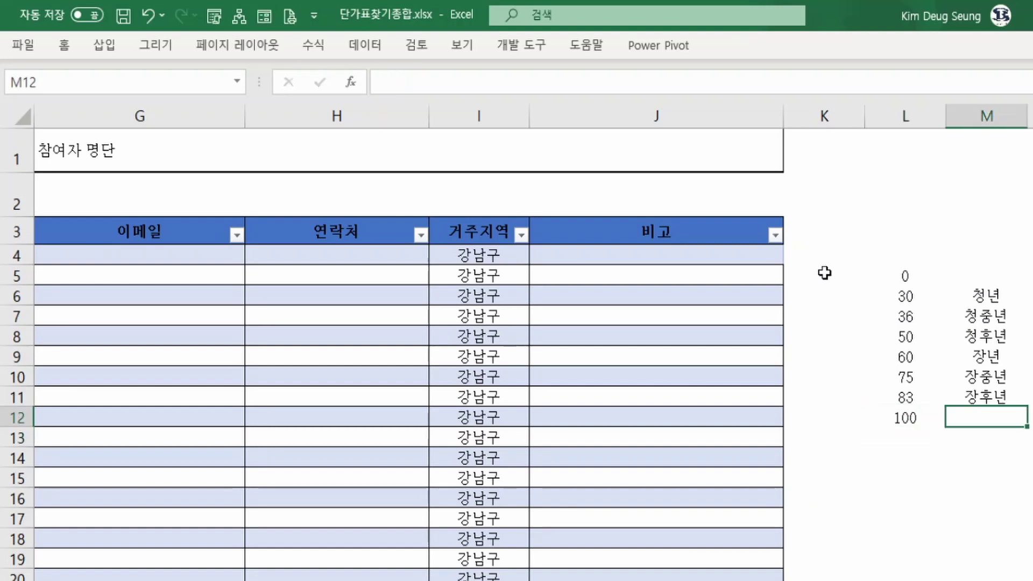
{"action": "type", "text": "녀"}
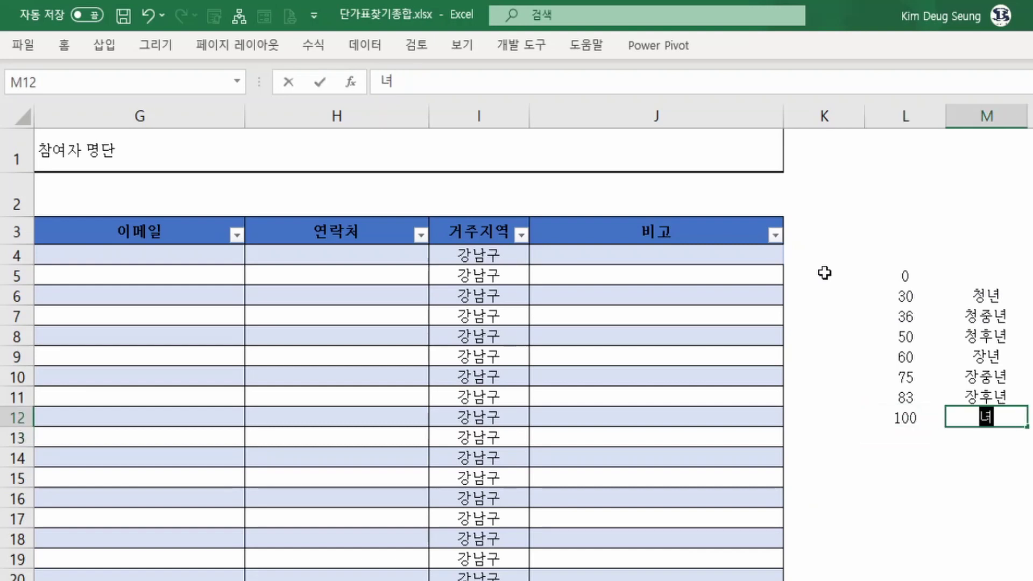
{"action": "key", "text": "BackSpace"}
{"action": "key", "text": "BackSpace"}
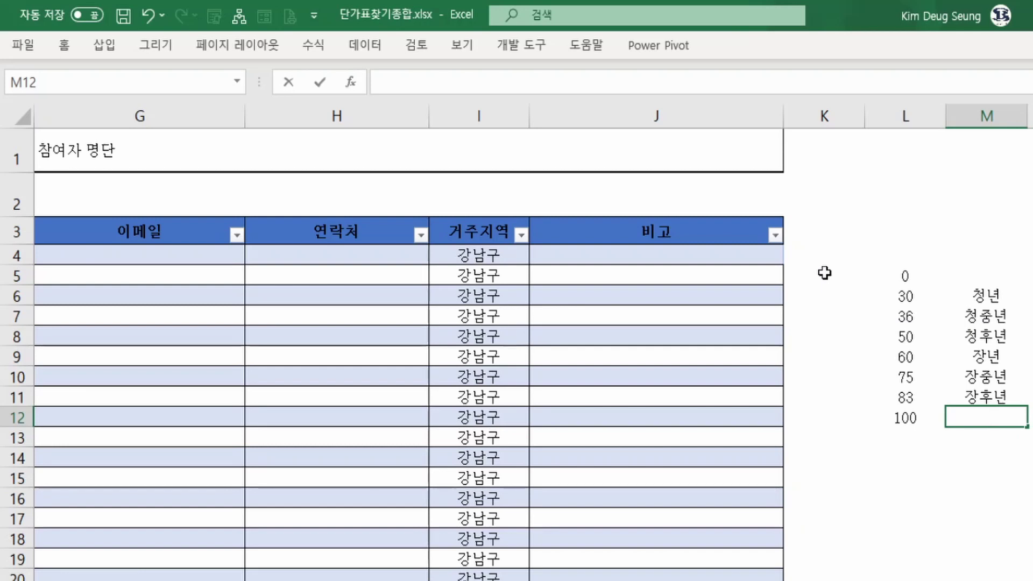
{"action": "type", "text": "노녕"}
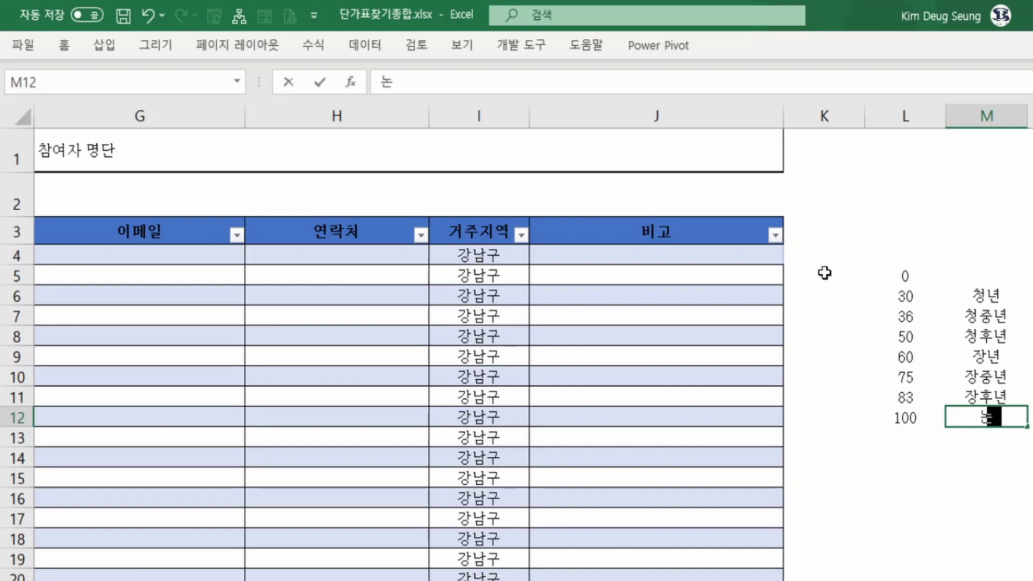
{"action": "key", "text": "Return"}
{"action": "key", "text": "Up"}
{"action": "key", "text": "F2"}
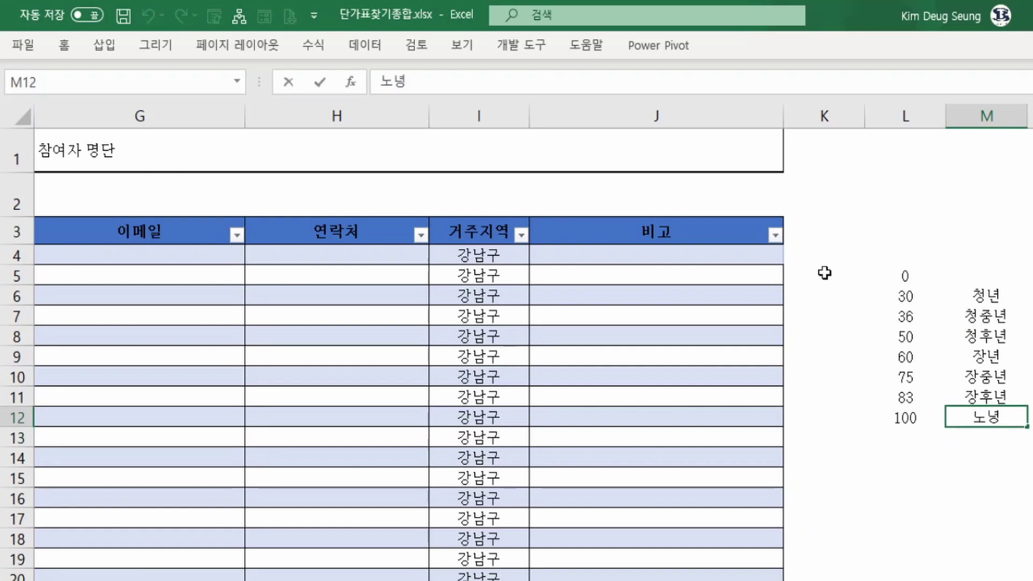
{"action": "key", "text": "BackSpace"}
{"action": "type", "text": "년"}
{"action": "key", "text": "Return"}
- Label the 0 threshold as 어린이 in cell M5
{"action": "key", "text": "Up"}
{"action": "key", "text": "Up"}
{"action": "key", "text": "Up"}
{"action": "key", "text": "Up"}
{"action": "key", "text": "Up"}
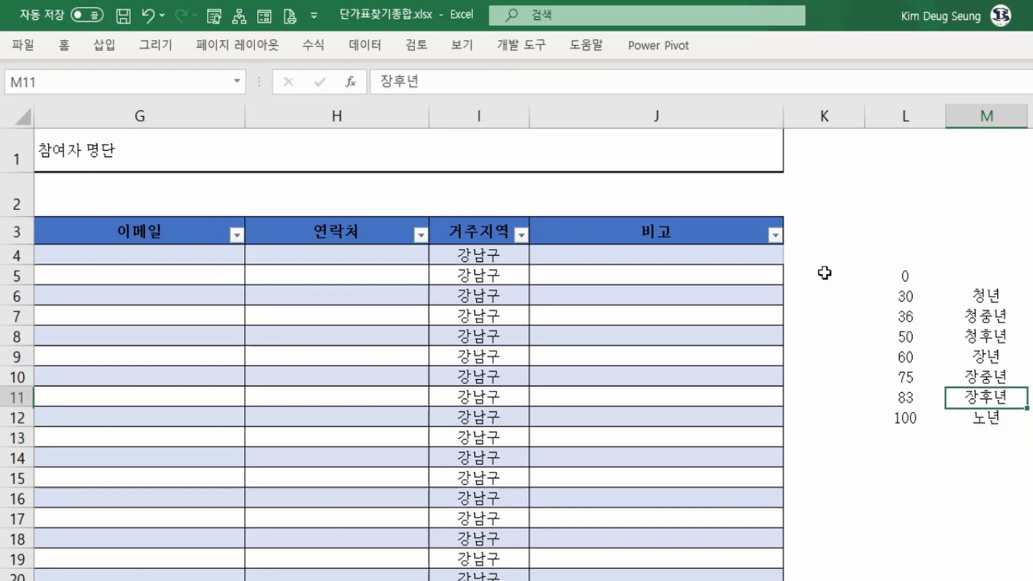
{"action": "key", "text": "Up"}
{"action": "key", "text": "Up"}
{"action": "key", "text": "Up"}
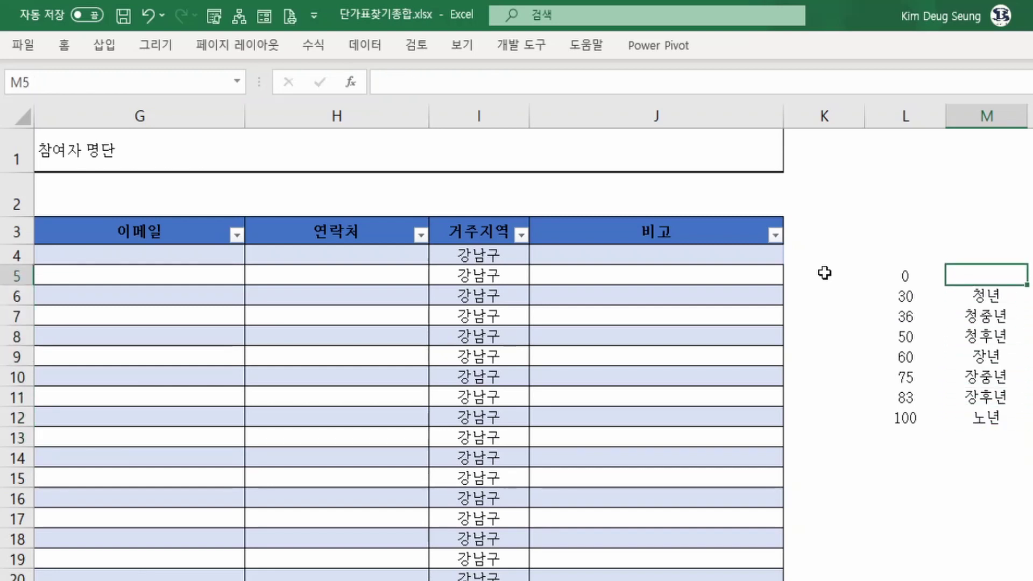
{"action": "key", "text": "Down"}
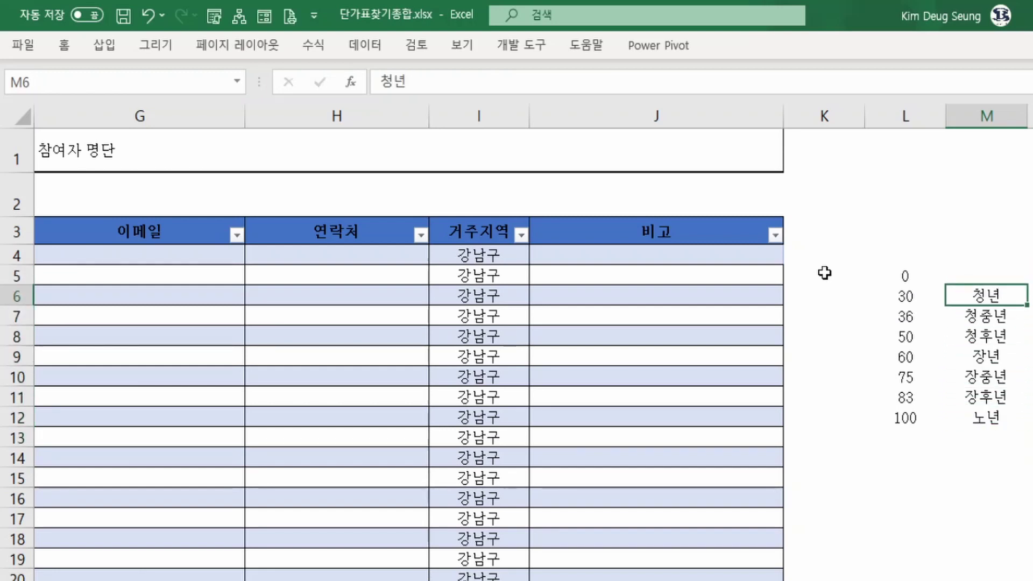
{"action": "key", "text": "Up"}
{"action": "type", "text": "어"}
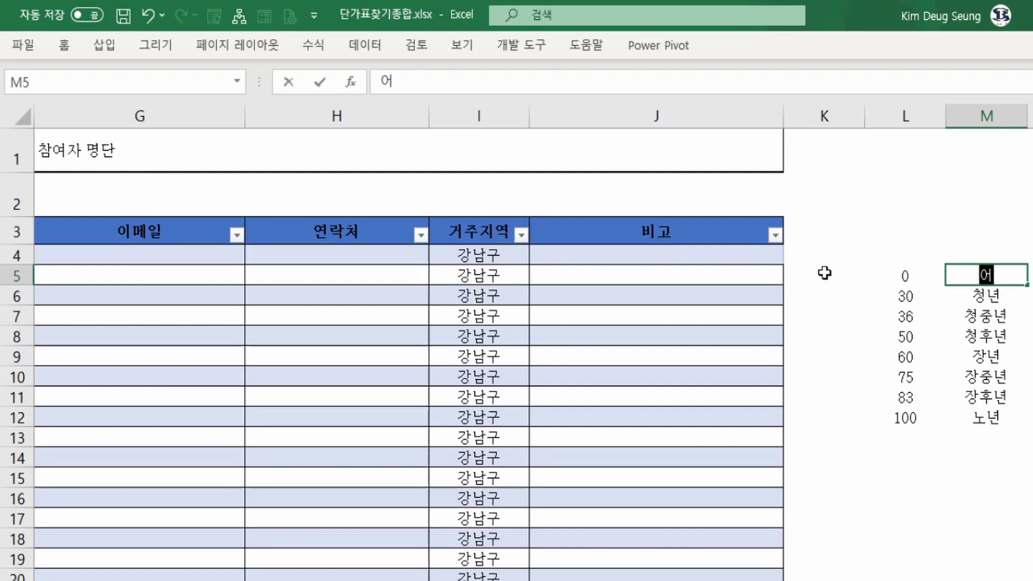
{"action": "type", "text": "린ㅇㅣ"}
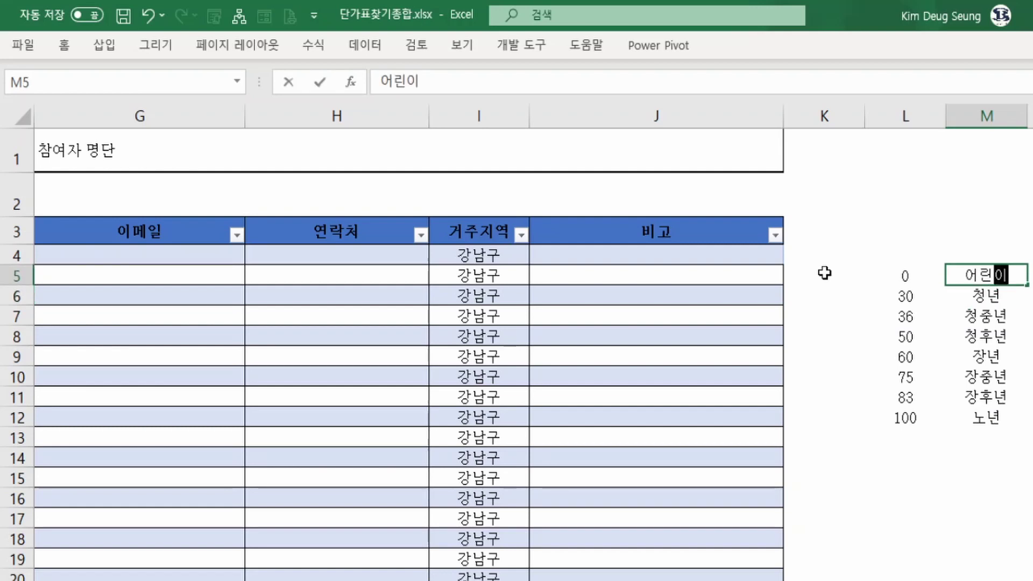
{"action": "key", "text": "Return"}
- Review the age thresholds in column L beside their category labels, starting from cell L5
{"action": "key", "text": "Up"}
{"action": "key", "text": "Left"}
{"action": "key", "text": "shift+Down"}
{"action": "key", "text": "shift+Down"}
{"action": "key", "text": "shift+Down"}
{"action": "key", "text": "shift+Down"}
{"action": "key", "text": "shift+Down"}
{"action": "key", "text": "shift+Down"}
{"action": "key", "text": "shift+Down"}
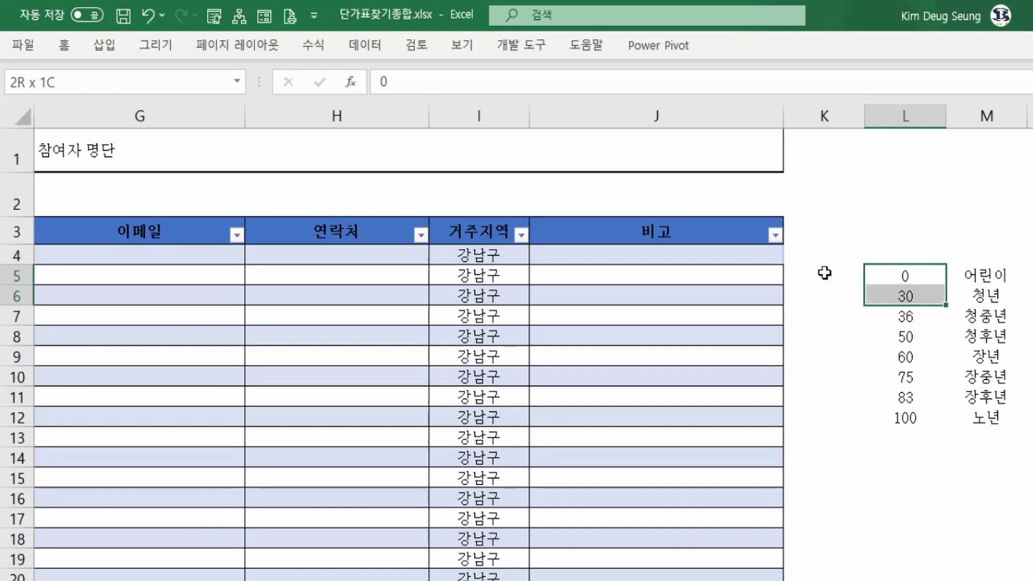
{"action": "key", "text": "Right"}
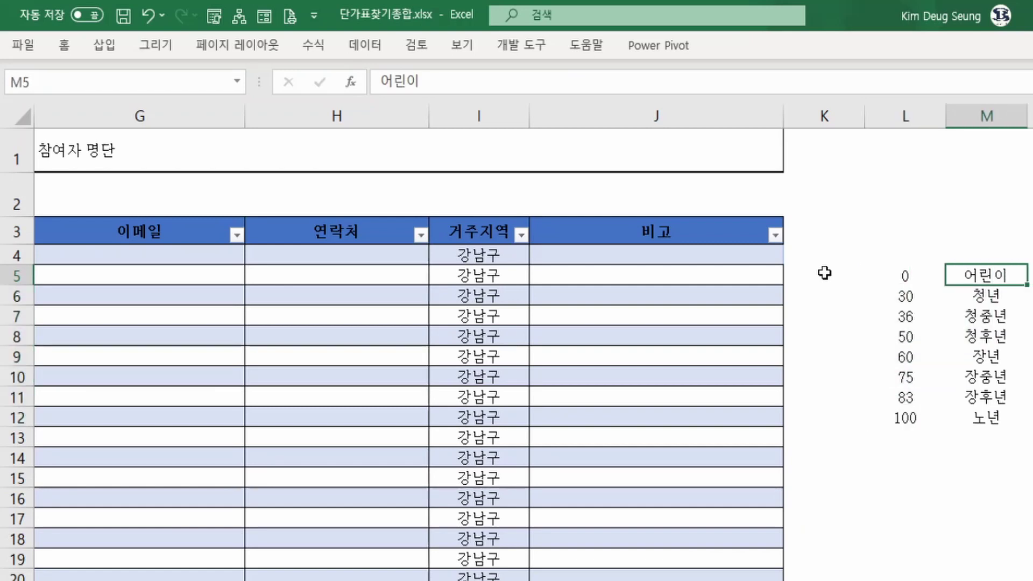
- Rename the participant list's 이메일 column header in cell G3 to 구분
{"action": "key", "text": "Left"}
{"action": "key", "text": "Left"}
{"action": "key", "text": "Left"}
{"action": "key", "text": "Left"}
{"action": "key", "text": "Left"}
{"action": "key", "text": "Left"}
{"action": "key", "text": "Left"}
{"action": "key", "text": "Left"}
{"action": "key", "text": "Left"}
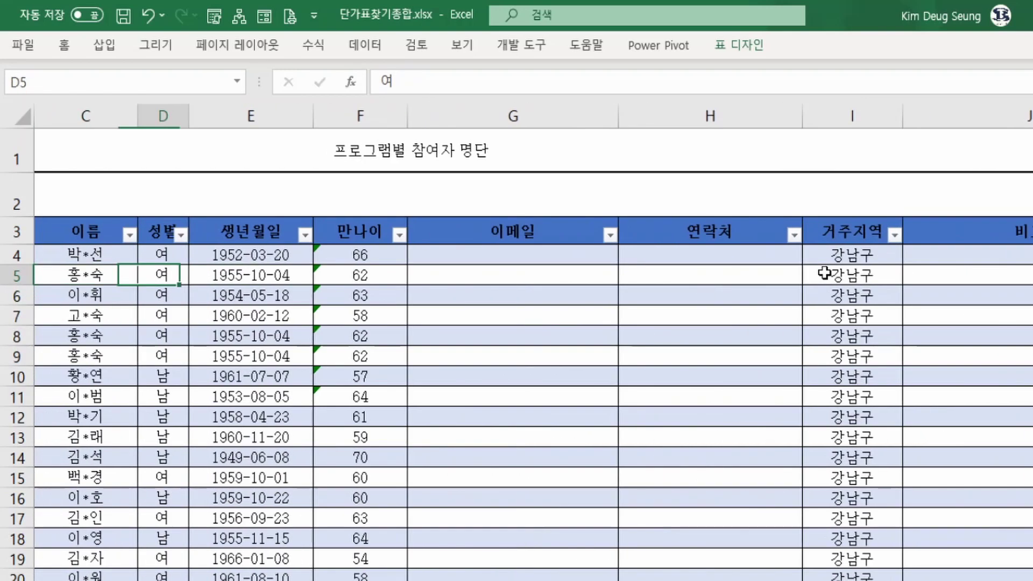
{"action": "key", "text": "Right"}
{"action": "key", "text": "Right"}
{"action": "key", "text": "Up"}
{"action": "key", "text": "Right"}
{"action": "key", "text": "Up"}
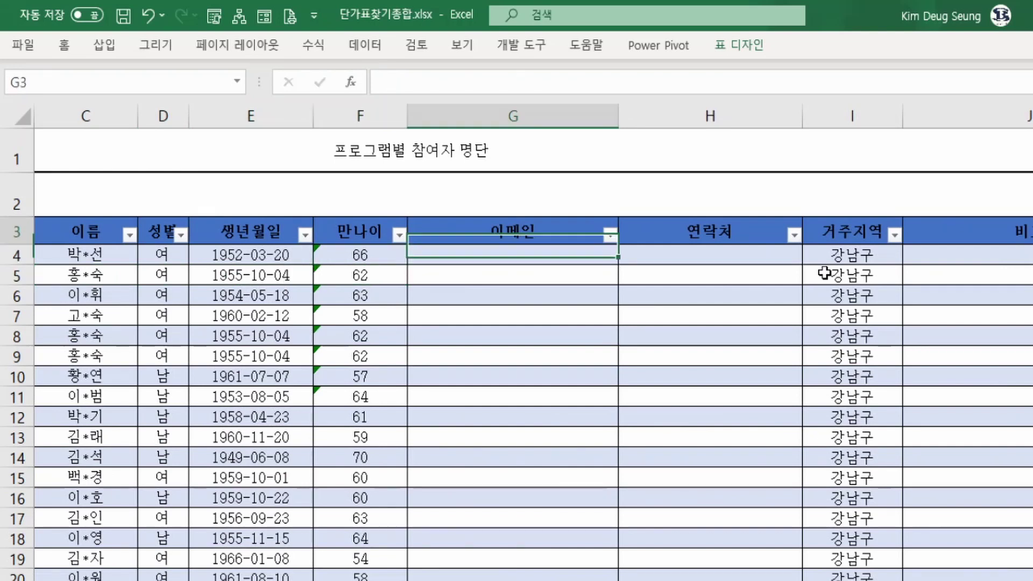
{"action": "type", "text": "구분"}
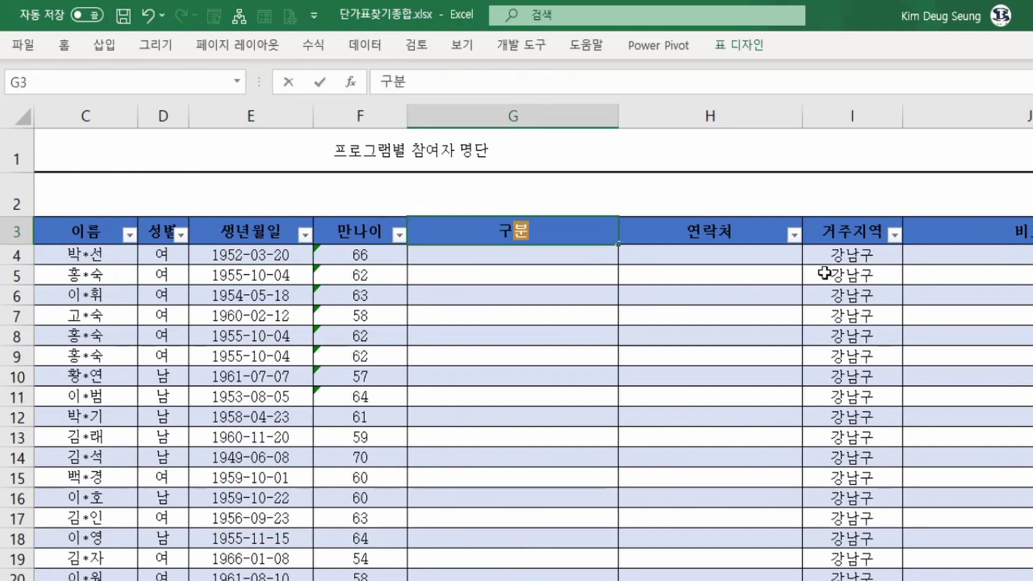
{"action": "key", "text": "Return"}
- Examine the empty 구분 column next to the 만나이 ages in the participant list
{"action": "key", "text": "Down"}
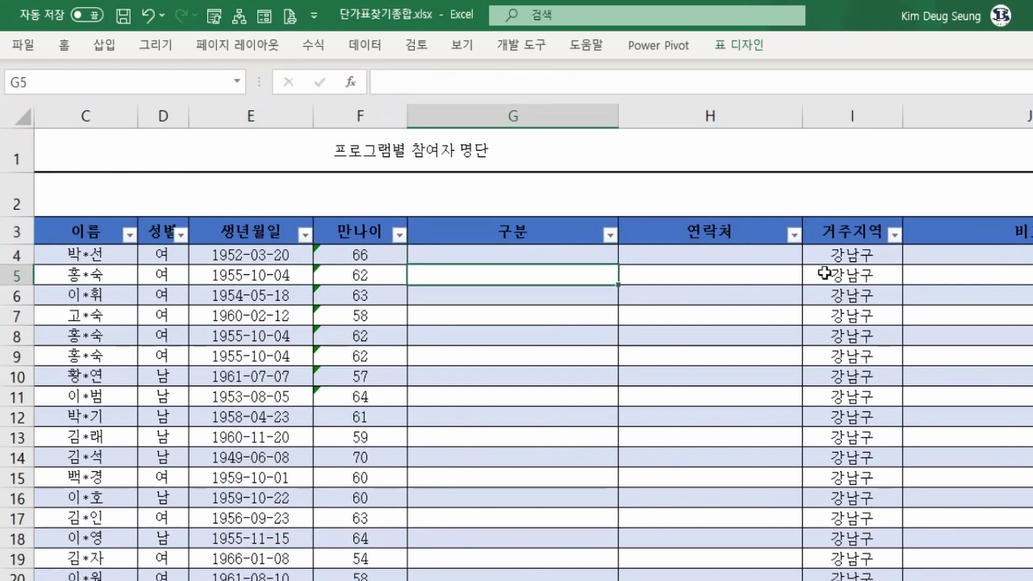
{"action": "key", "text": "Up"}
{"action": "key", "text": "Up"}
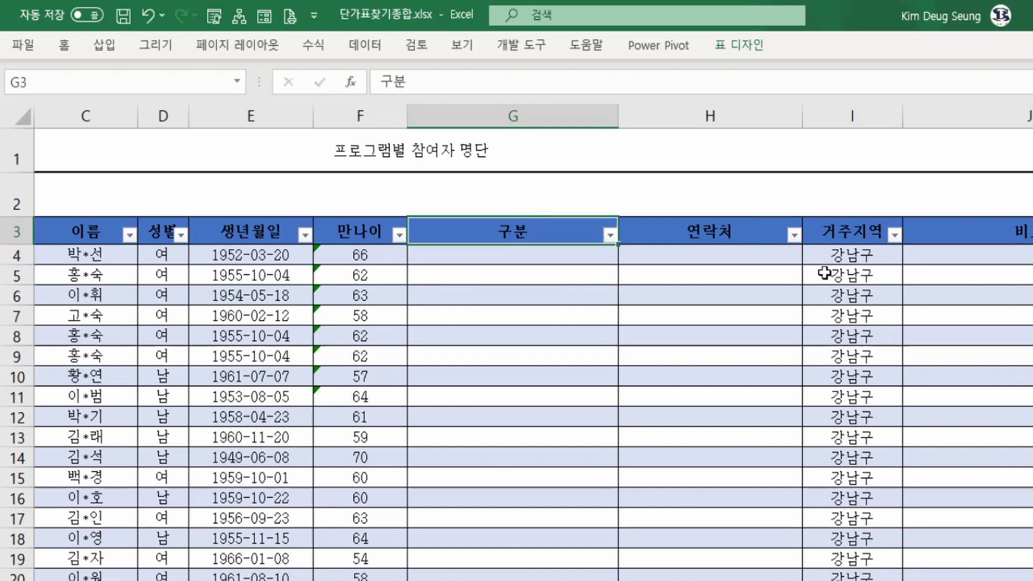
{"action": "key", "text": "Down"}
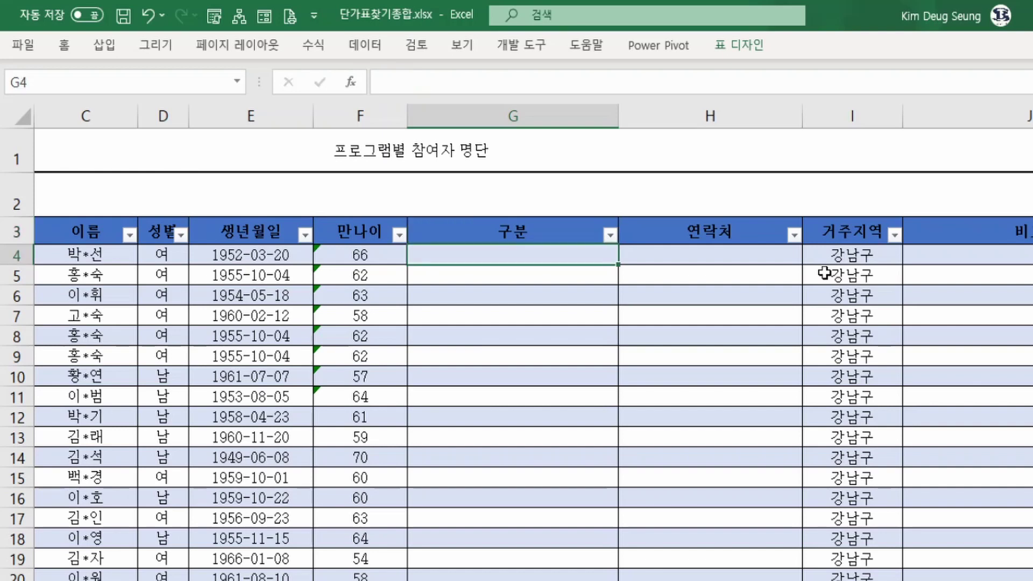
{"action": "key", "text": "Right"}
{"action": "key", "text": "Left"}
{"action": "key", "text": "Left"}
{"action": "key", "text": "Down"}
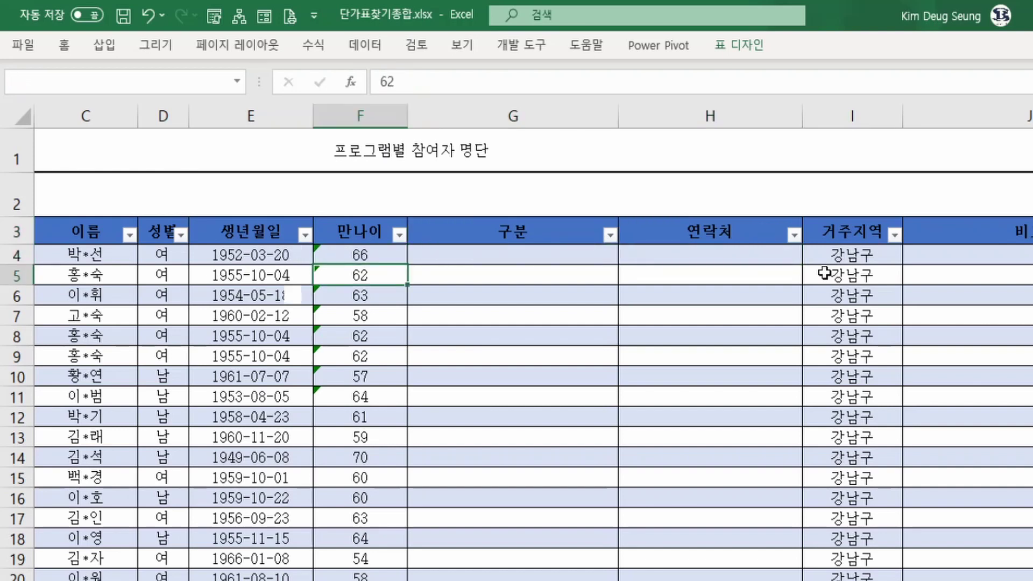
- Examine the age thresholds and category labels of the lookup table in columns L and M
{"action": "key", "text": "Right"}
{"action": "key", "text": "Right"}
{"action": "key", "text": "Right"}
{"action": "key", "text": "Right"}
{"action": "key", "text": "Right"}
{"action": "key", "text": "Right"}
{"action": "key", "text": "Right"}
{"action": "key", "text": "Right"}
{"action": "key", "text": "Right"}
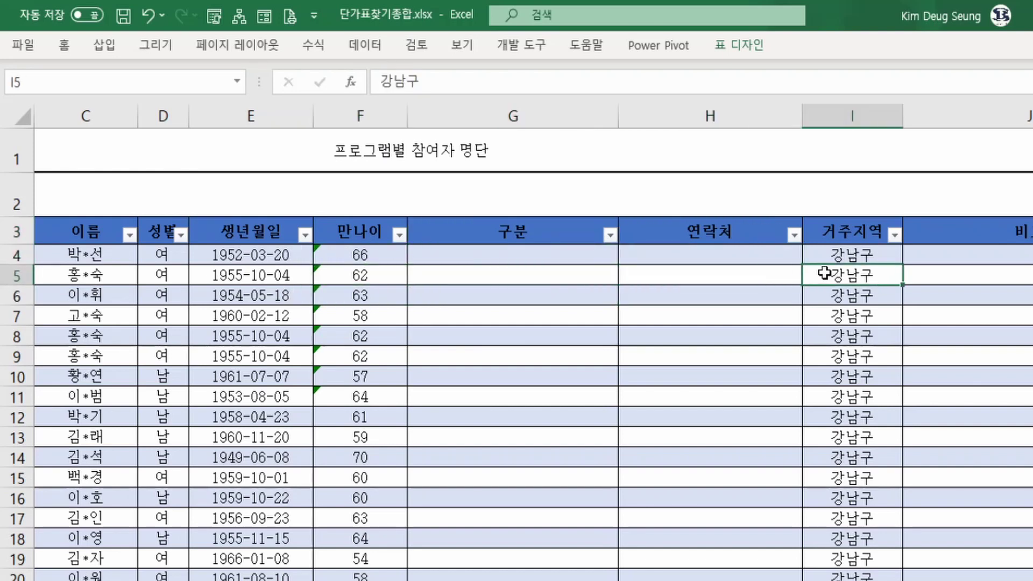
{"action": "key", "text": "Down"}
{"action": "key", "text": "Down"}
{"action": "key", "text": "Down"}
{"action": "key", "text": "Down"}
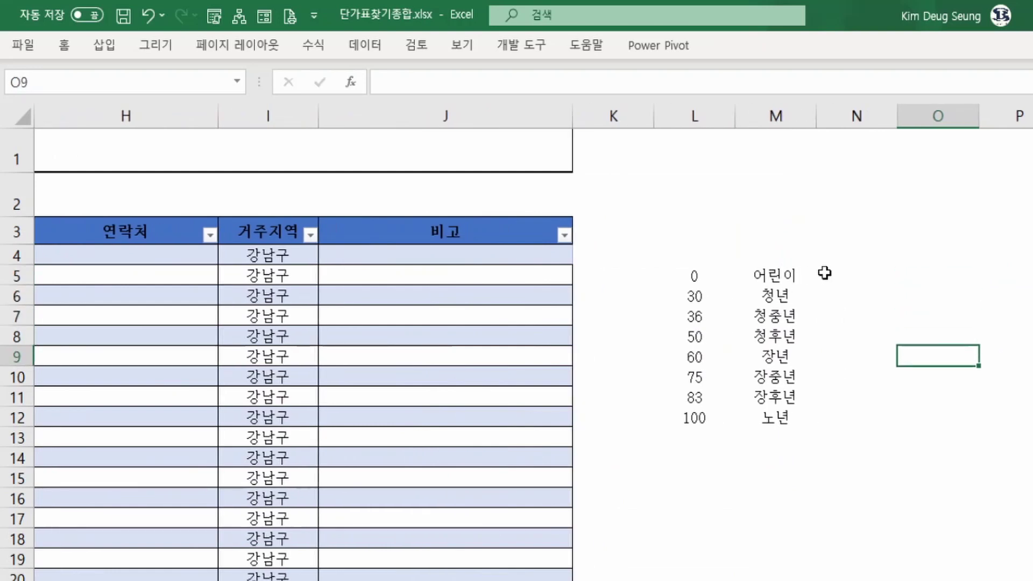
{"action": "key", "text": "Left"}
{"action": "key", "text": "Left"}
{"action": "key", "text": "Left"}
{"action": "key", "text": "Down"}
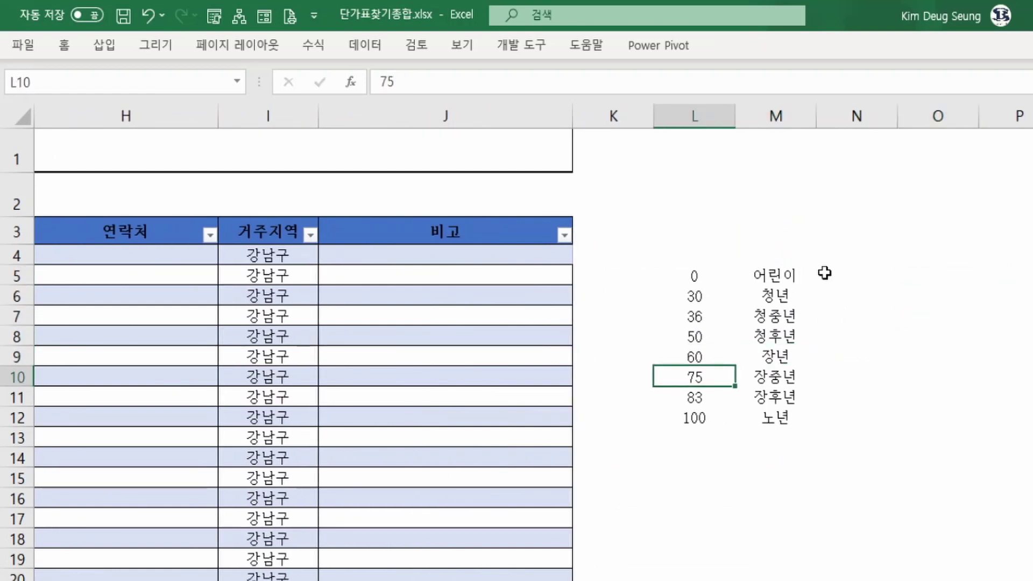
- Examine the 60 and 75 age thresholds and their category labels in rows 9 and 10 of the lookup table
{"action": "key", "text": "Right"}
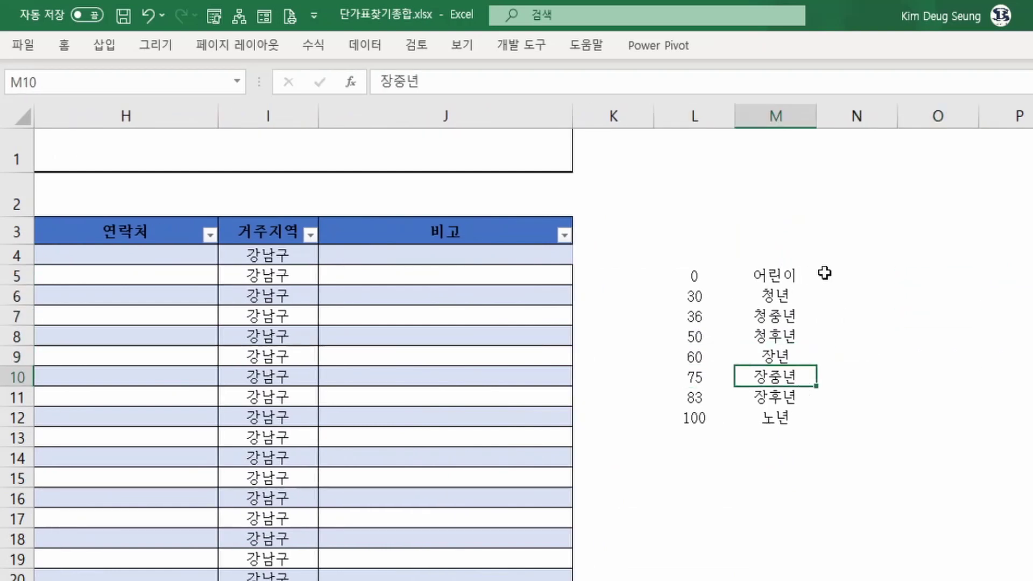
{"action": "key", "text": "Up"}
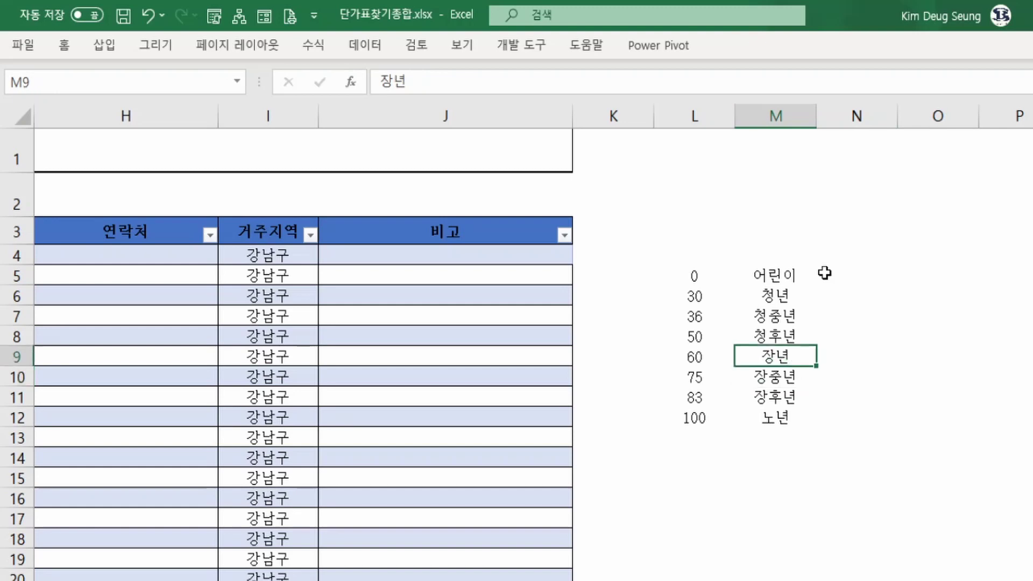
{"action": "key", "text": "Down"}
{"action": "key", "text": "Left"}
{"action": "key", "text": "Left"}
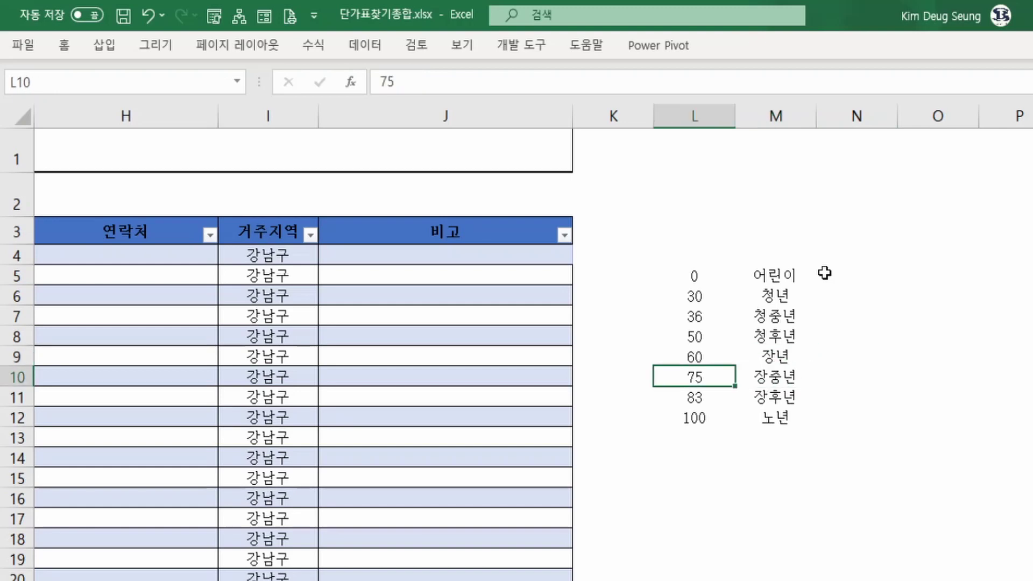
{"action": "key", "text": "Up"}
{"action": "key", "text": "Right"}
{"action": "key", "text": "Left"}
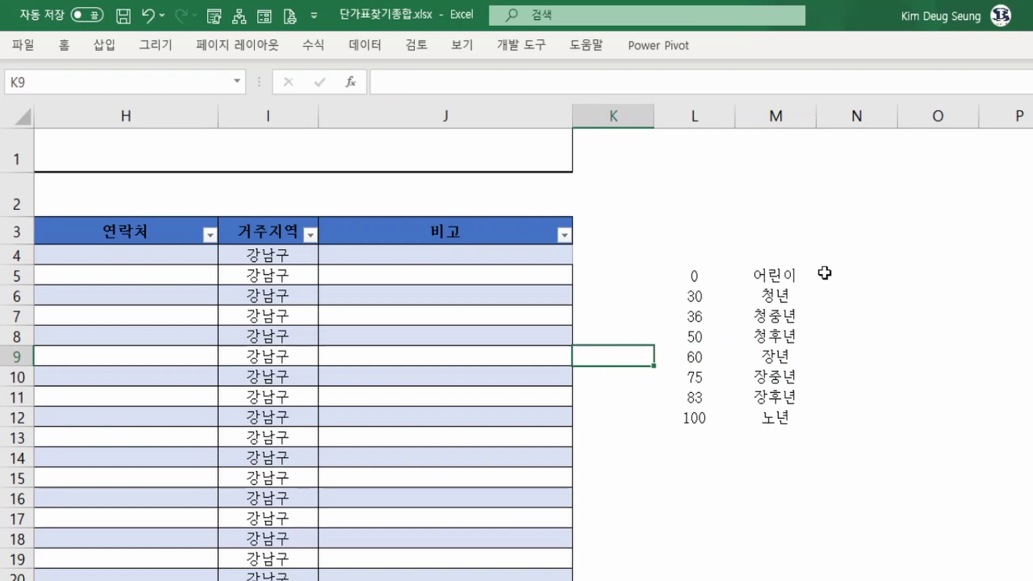
- Compare the 만나이 ages in the participant list with the age thresholds in column L, finishing at the first participant row
{"action": "key", "text": "Left"}
{"action": "key", "text": "Left"}
{"action": "key", "text": "Left"}
{"action": "key", "text": "Left"}
{"action": "key", "text": "Left"}
{"action": "key", "text": "Left"}
{"action": "key", "text": "Right"}
{"action": "key", "text": "Down"}
{"action": "key", "text": "Down"}
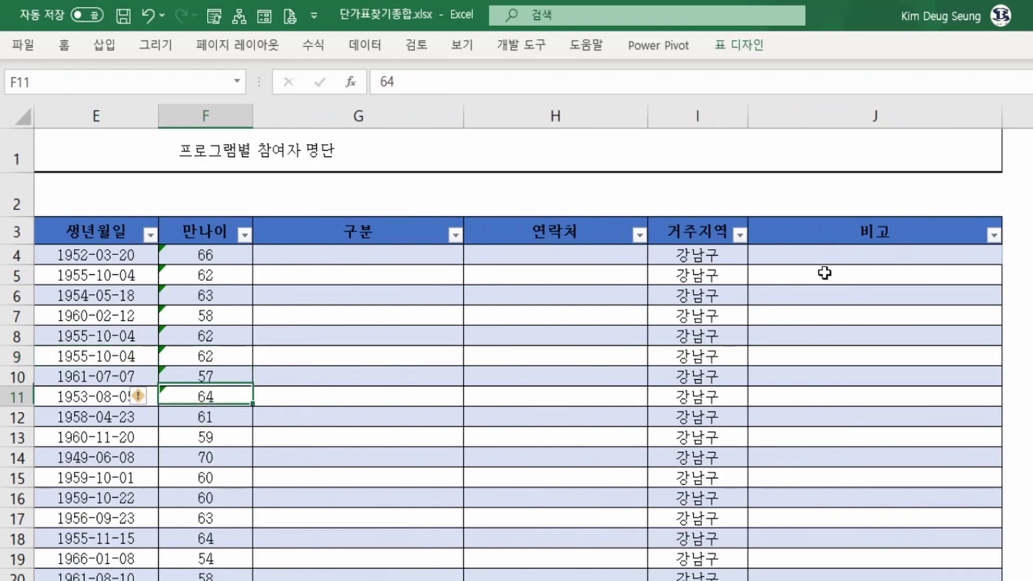
{"action": "key", "text": "Down"}
{"action": "key", "text": "Down"}
{"action": "key", "text": "Right"}
{"action": "key", "text": "Right"}
{"action": "key", "text": "Right"}
{"action": "key", "text": "Right"}
{"action": "key", "text": "Right"}
{"action": "key", "text": "Right"}
{"action": "key", "text": "Right"}
{"action": "key", "text": "Right"}
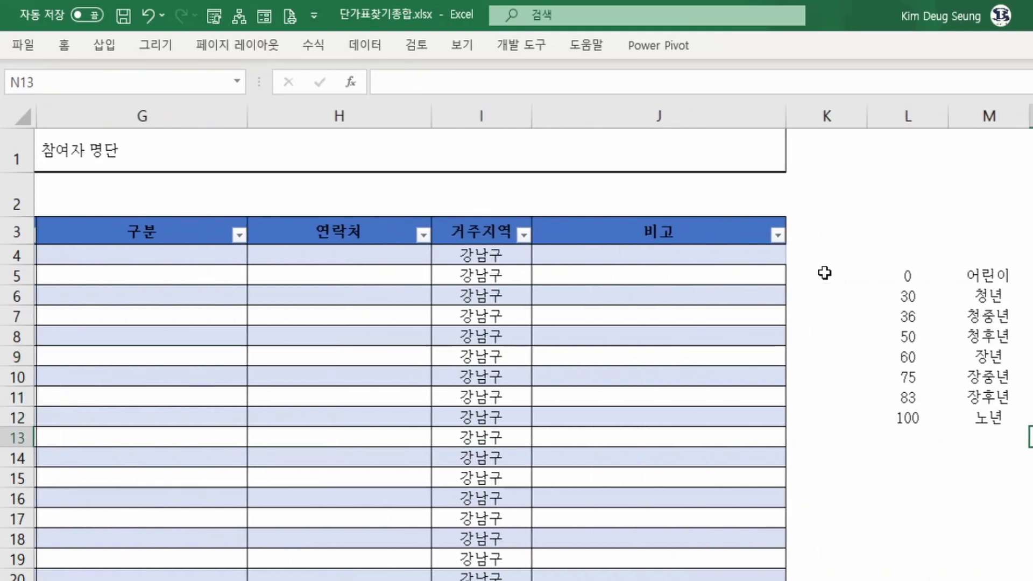
{"action": "key", "text": "Up"}
{"action": "key", "text": "Up"}
{"action": "key", "text": "Left"}
{"action": "key", "text": "Up"}
{"action": "key", "text": "Up"}
{"action": "key", "text": "Left"}
{"action": "key", "text": "Left"}
{"action": "key", "text": "Left"}
{"action": "key", "text": "Left"}
{"action": "key", "text": "Left"}
{"action": "key", "text": "Left"}
{"action": "key", "text": "Left"}
{"action": "key", "text": "Left"}
{"action": "key", "text": "Left"}
{"action": "key", "text": "Left"}
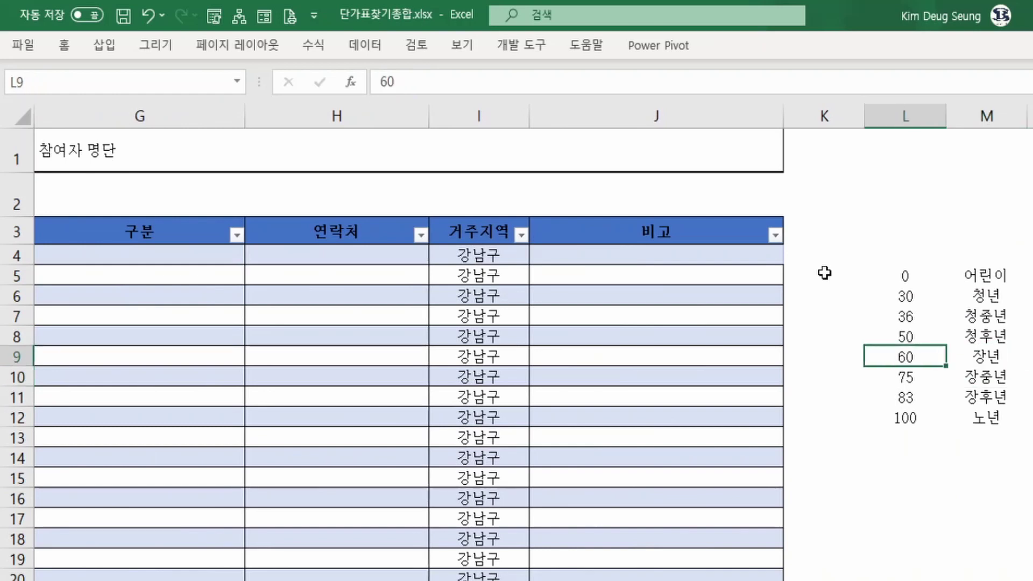
{"action": "key", "text": "Right"}
{"action": "key", "text": "Right"}
{"action": "key", "text": "Right"}
{"action": "key", "text": "Right"}
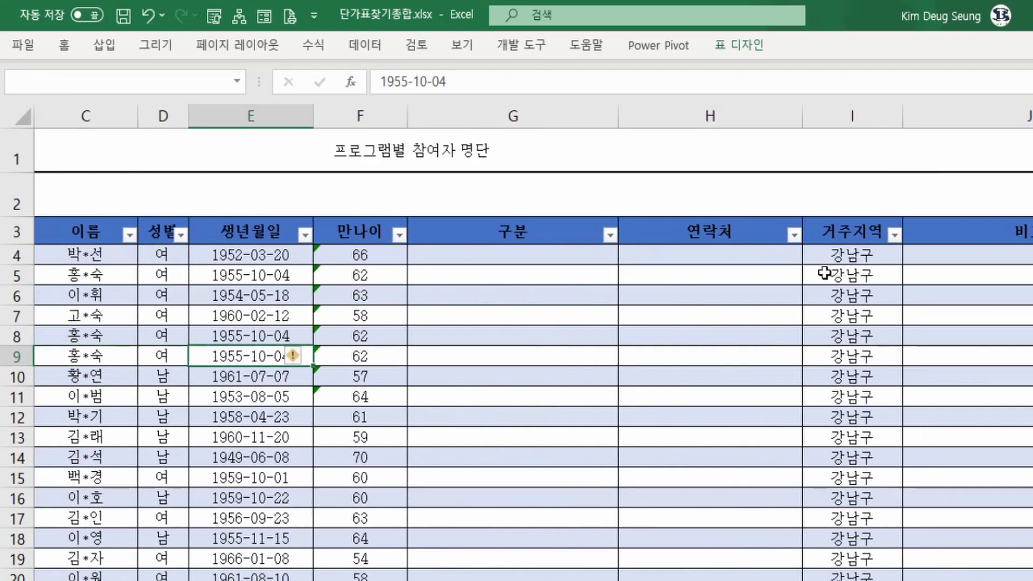
{"action": "key", "text": "Up"}
{"action": "key", "text": "Up"}
{"action": "key", "text": "Up"}
{"action": "key", "text": "Up"}
{"action": "key", "text": "Up"}
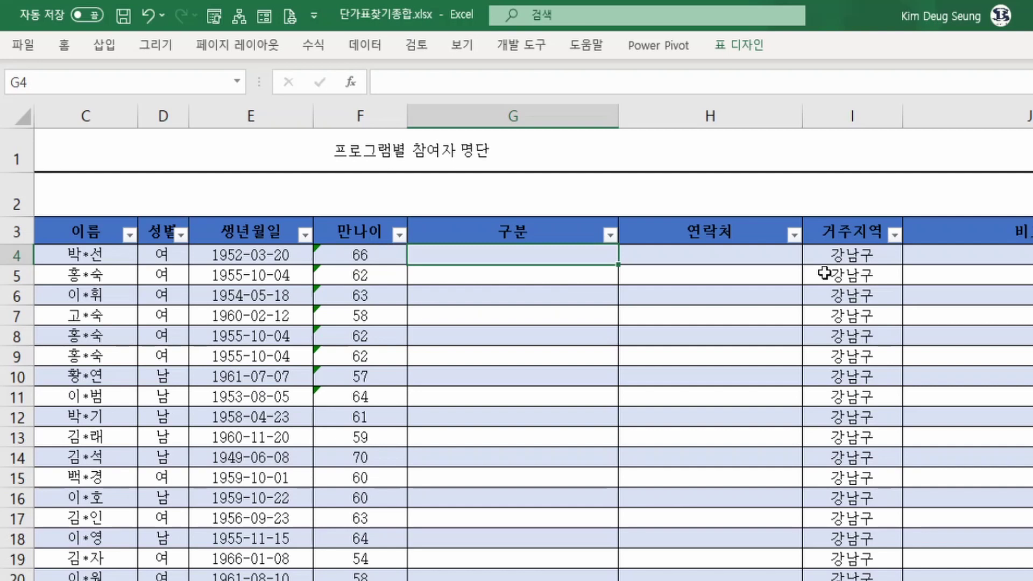
- Check the category labels in column M against the participants' 만나이 ages, going from the lookup table back to cell F9
{"action": "key", "text": "Right"}
{"action": "key", "text": "Right"}
{"action": "key", "text": "Right"}
{"action": "key", "text": "Right"}
{"action": "key", "text": "Right"}
{"action": "key", "text": "Right"}
{"action": "key", "text": "Right"}
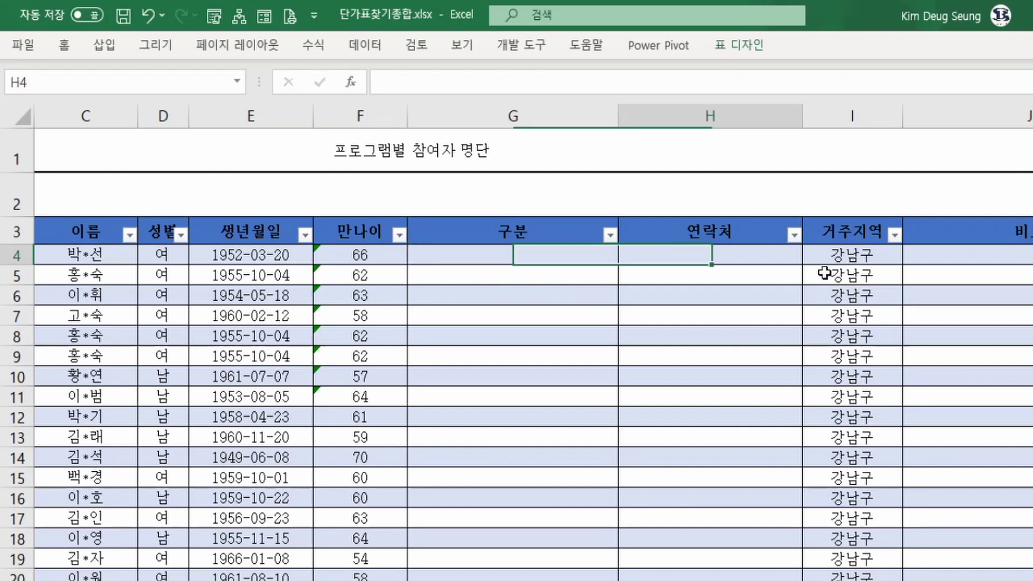
{"action": "key", "text": "Down"}
{"action": "key", "text": "Down"}
{"action": "key", "text": "Left"}
{"action": "key", "text": "Left"}
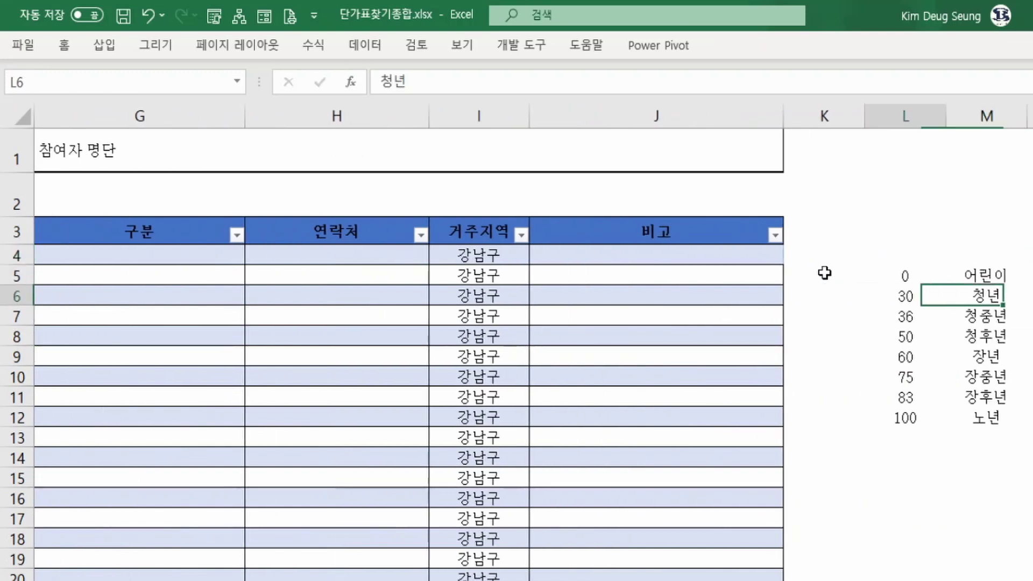
{"action": "key", "text": "Down"}
{"action": "key", "text": "Down"}
{"action": "key", "text": "Down"}
{"action": "key", "text": "Left"}
{"action": "key", "text": "Left"}
{"action": "key", "text": "Left"}
{"action": "key", "text": "Left"}
{"action": "key", "text": "Left"}
{"action": "key", "text": "Left"}
{"action": "key", "text": "Left"}
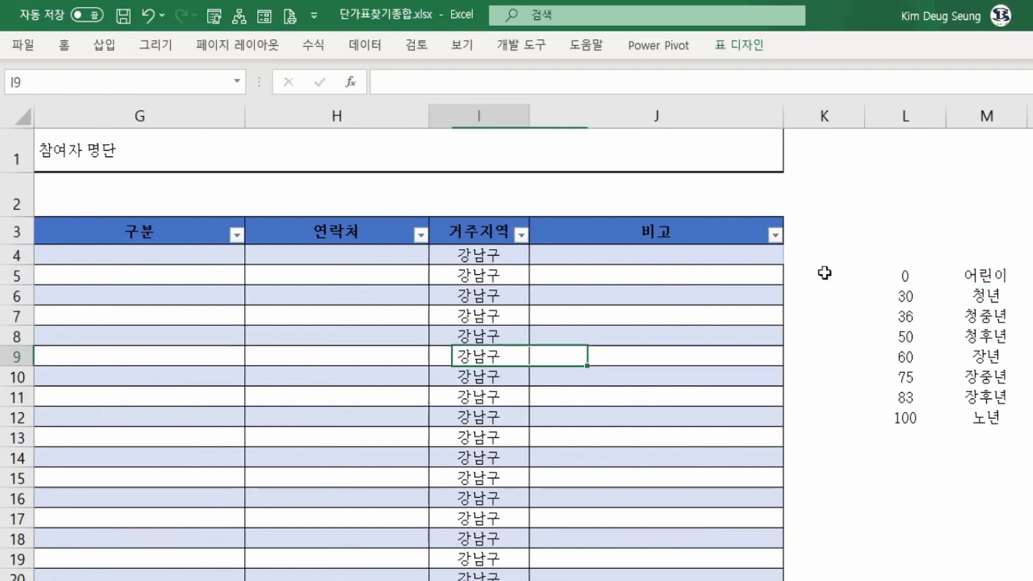
{"action": "key", "text": "Right"}
{"action": "key", "text": "Right"}
{"action": "key", "text": "Left"}
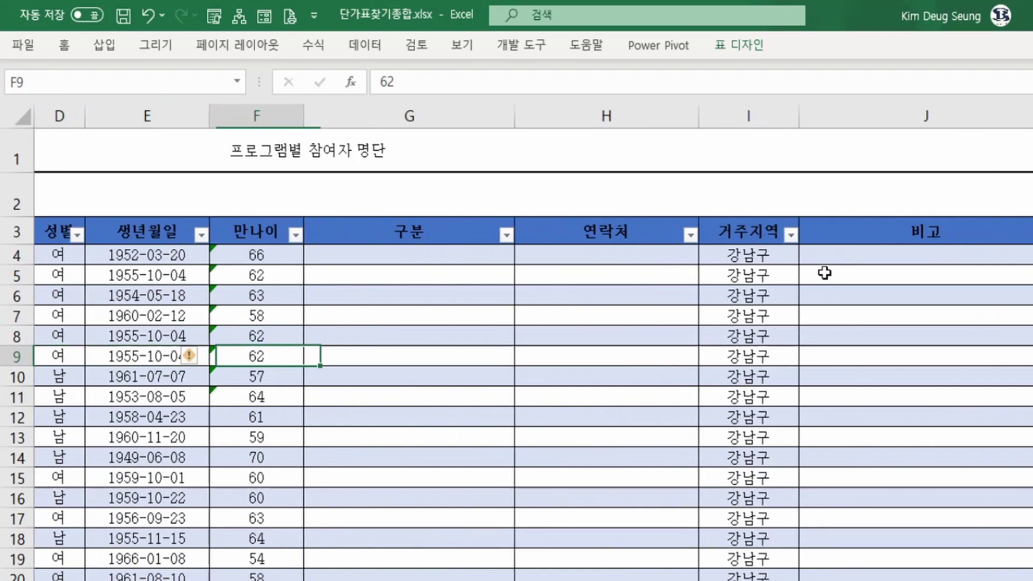
- Start a VLOOKUP formula in 구분 cell G15 with the same row's 만나이 age as lookup value, and open its function arguments
{"action": "key", "text": "Down"}
{"action": "key", "text": "Down"}
{"action": "key", "text": "Down"}
{"action": "key", "text": "Down"}
{"action": "key", "text": "Down"}
{"action": "key", "text": "Down"}
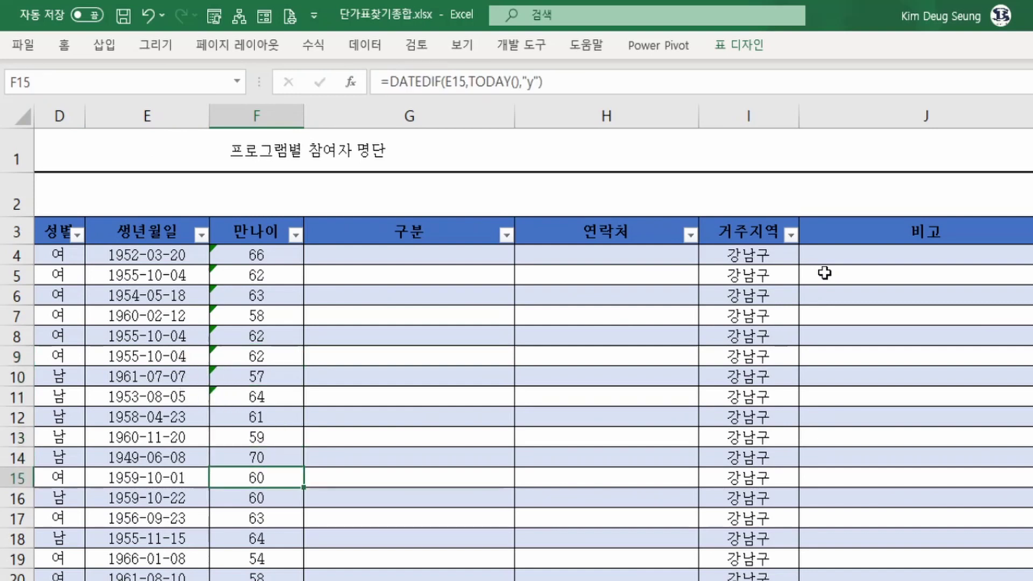
{"action": "key", "text": "Right"}
{"action": "type", "text": "="}
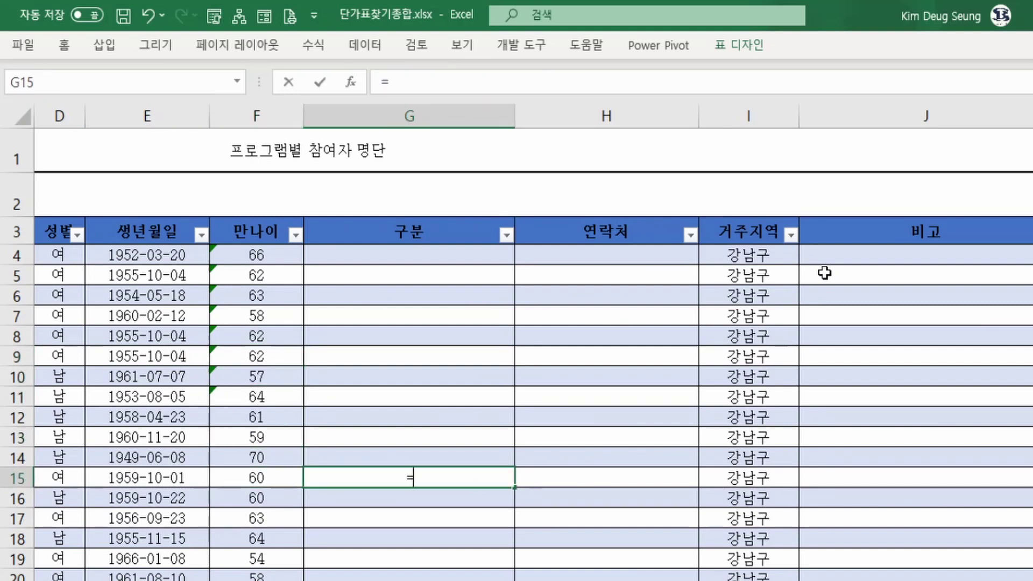
{"action": "type", "text": "vl"}
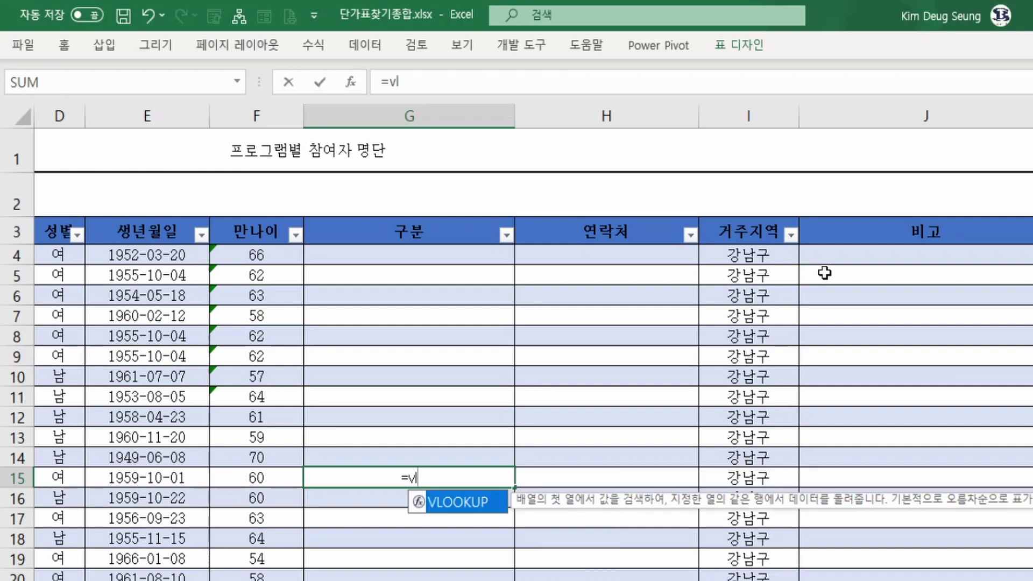
{"action": "double_click", "coordinate": [437, 502]}
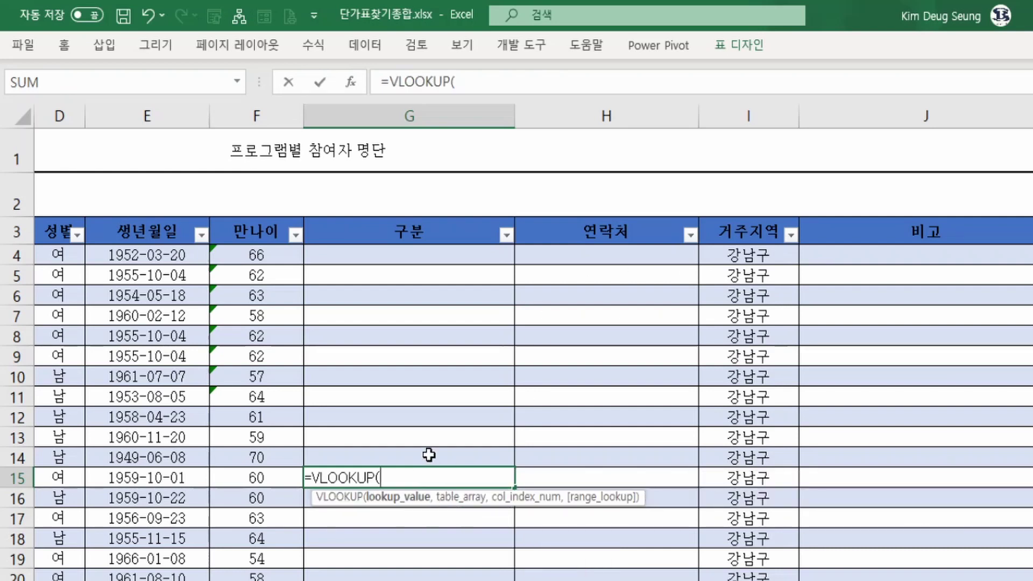
{"action": "left_click", "coordinate": [263, 478]}
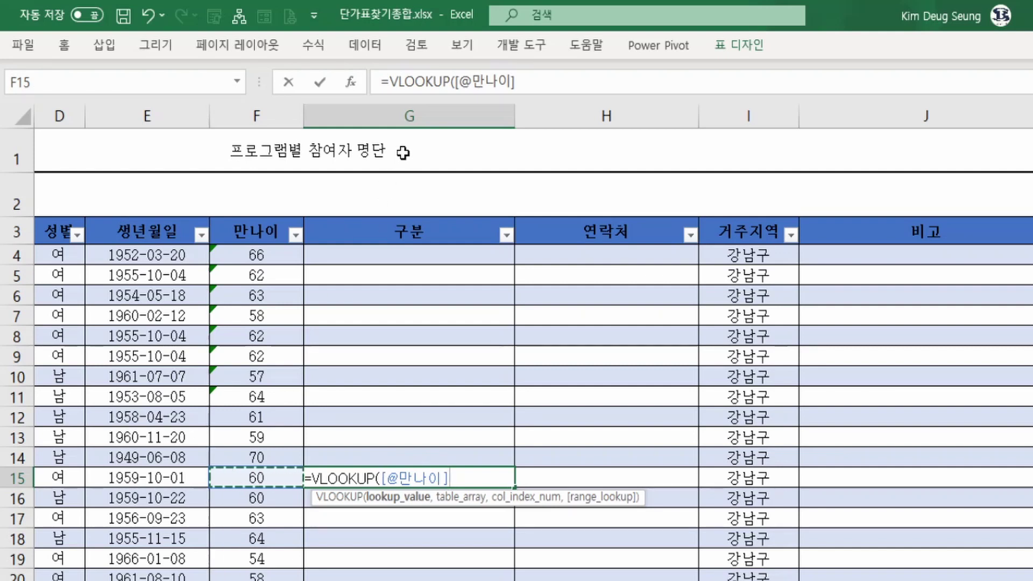
{"action": "left_click", "coordinate": [348, 85]}
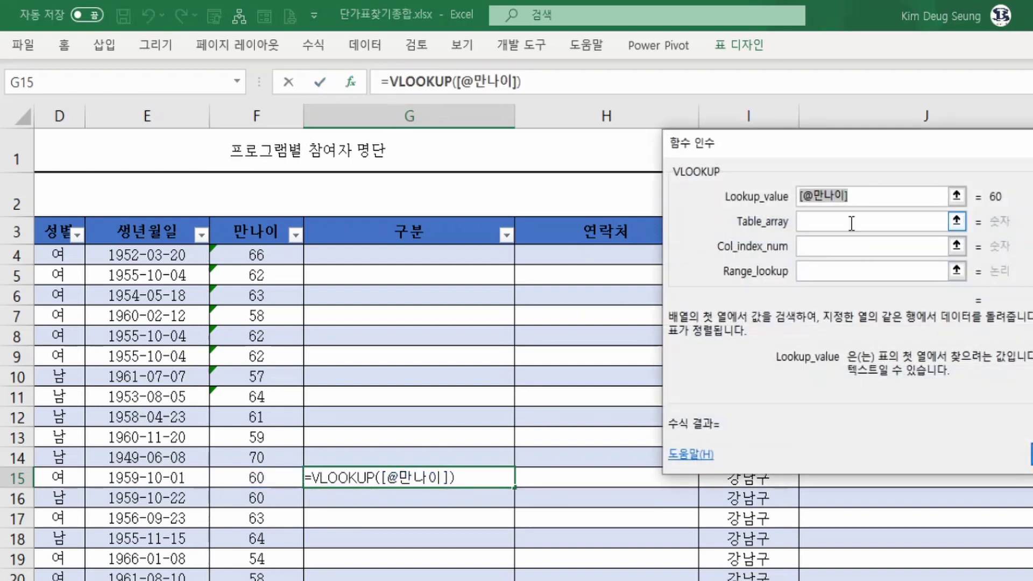
- Set the VLOOKUP table array to the age lookup table as the absolute range $L$5:$M$12
{"action": "left_click", "coordinate": [852, 222]}
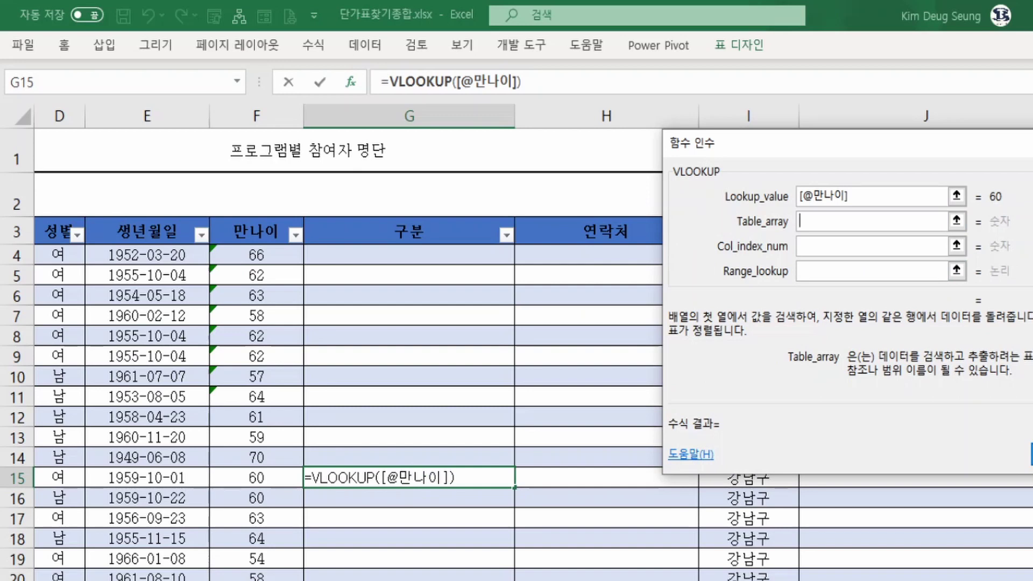
{"action": "type", "text": "K16"}
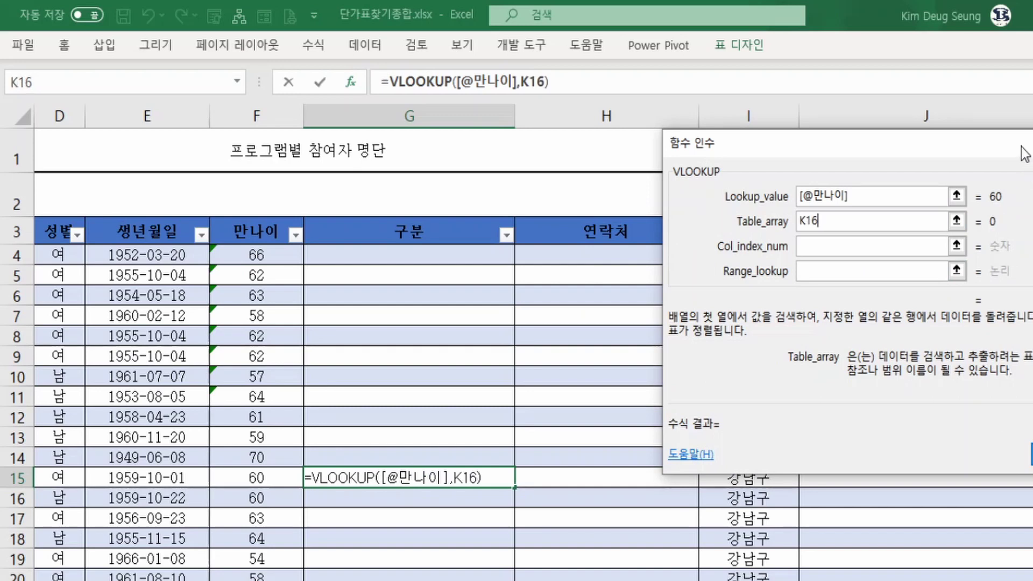
{"action": "left_click_drag", "start_coordinate": [1021, 147], "coordinate": [570, 168]}
{"action": "scroll", "coordinate": [517, 377], "scroll_direction": "right", "scroll_amount": 2}
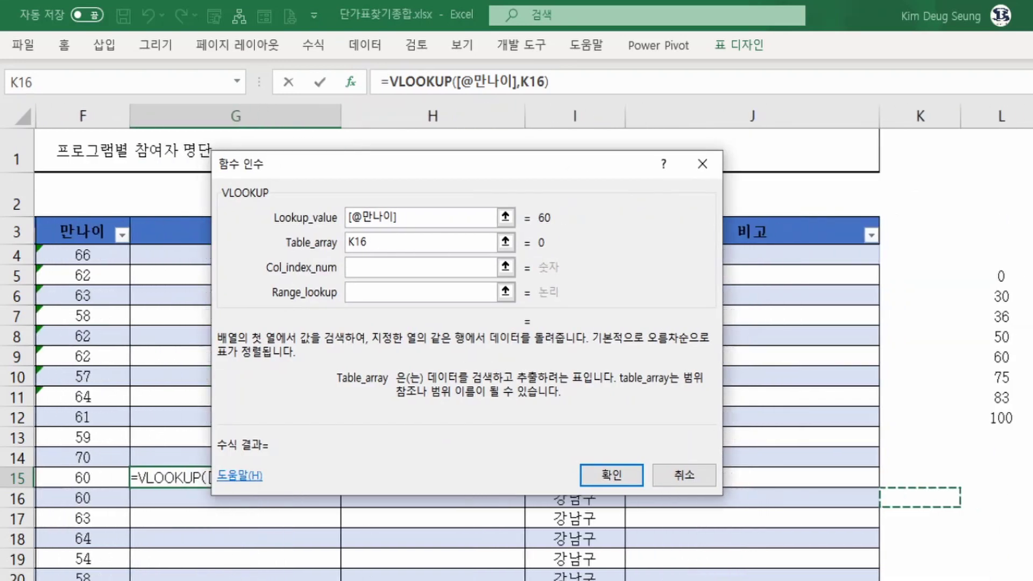
{"action": "left_click_drag", "start_coordinate": [999, 276], "coordinate": [1028, 418]}
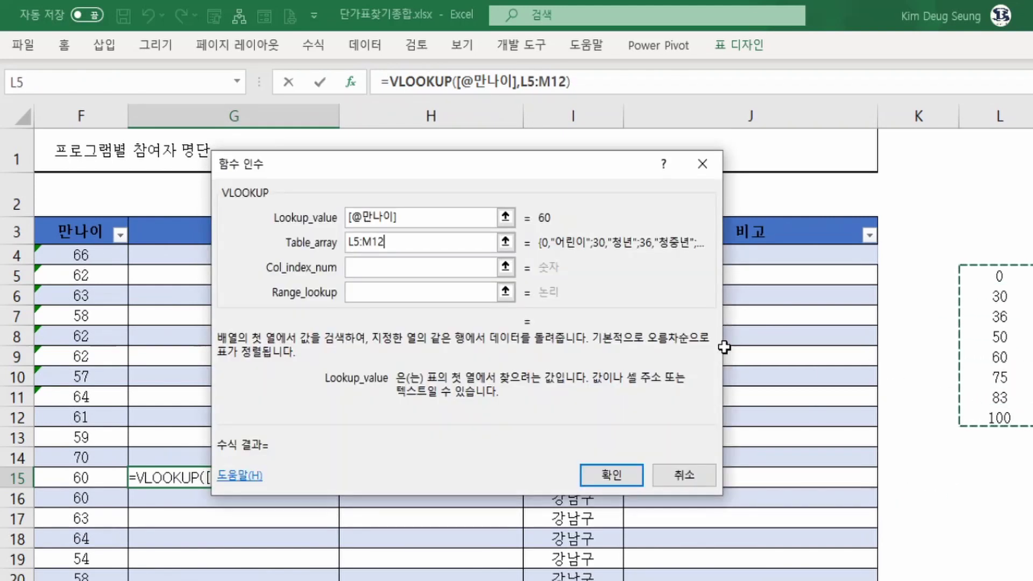
{"action": "key", "text": "F4"}
- Set the VLOOKUP column index to 2 and the range lookup to 0, and apply the formula to the 구분 column
{"action": "left_click", "coordinate": [378, 267]}
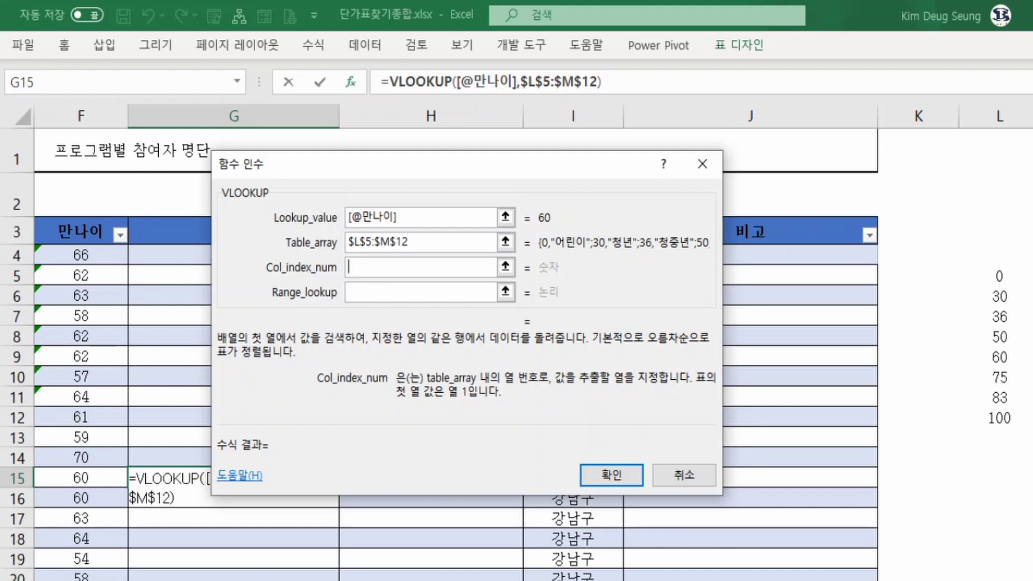
{"action": "type", "text": "2"}
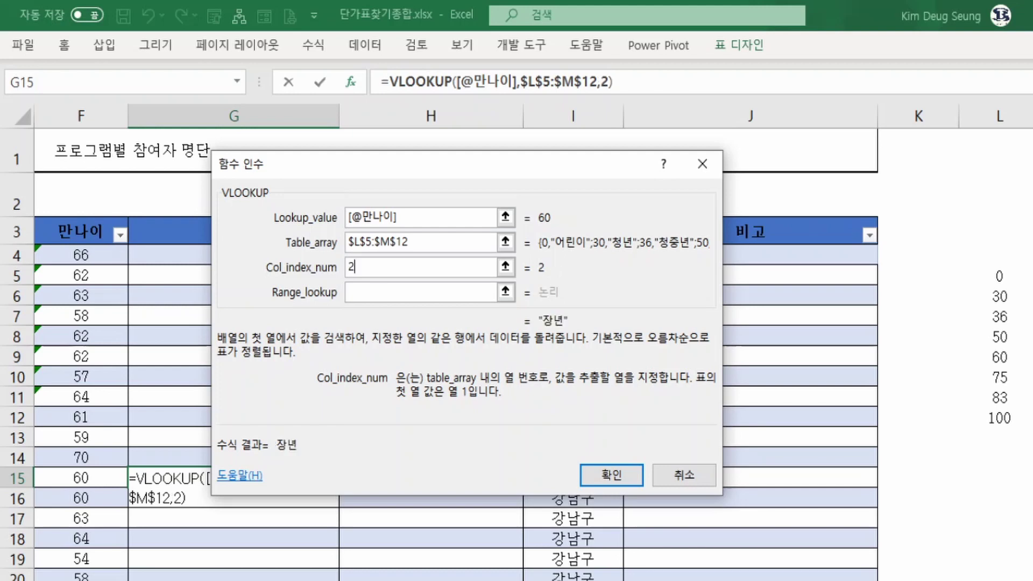
{"action": "left_click", "coordinate": [396, 293]}
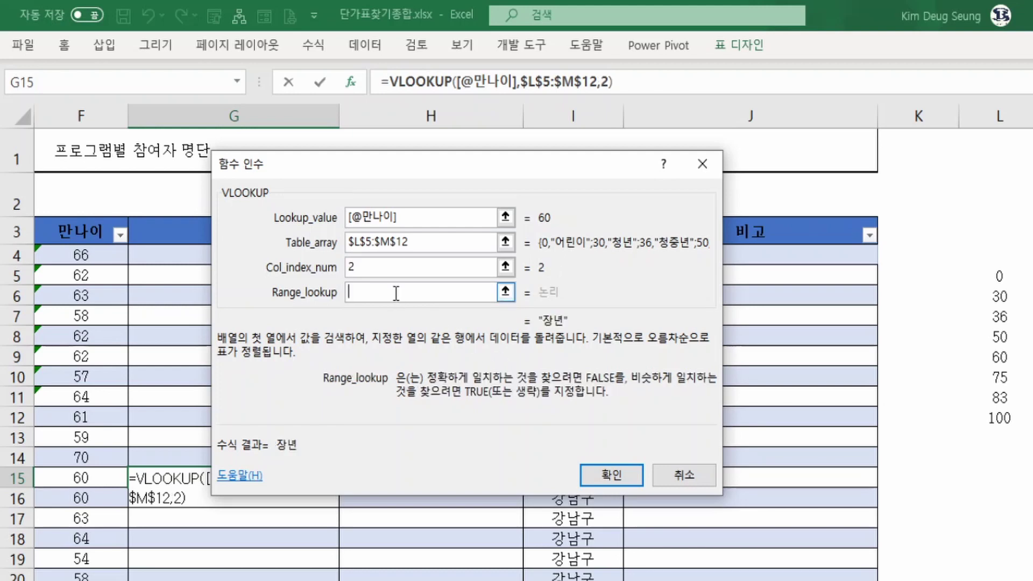
{"action": "type", "text": "0"}
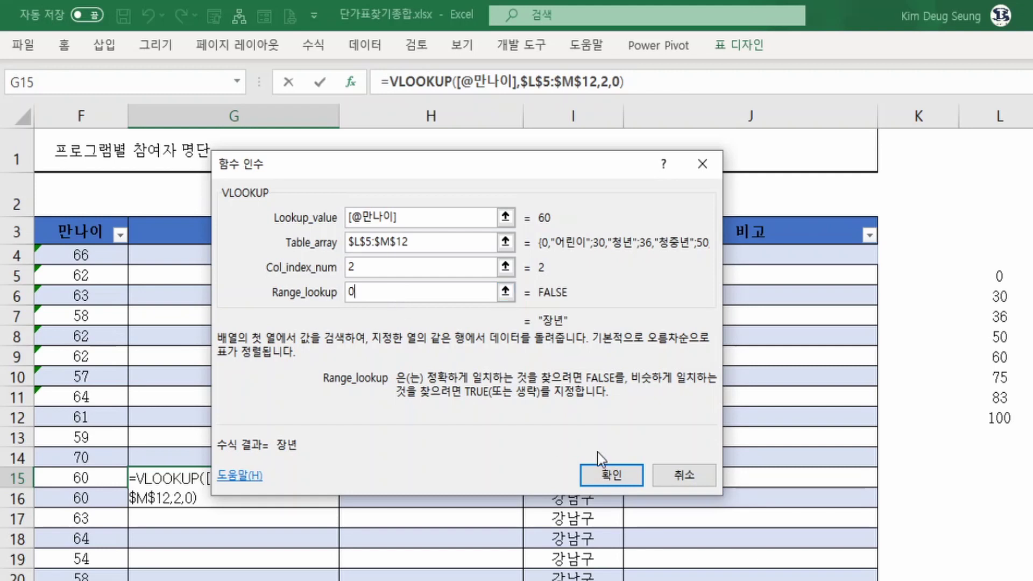
{"action": "left_click", "coordinate": [609, 476]}
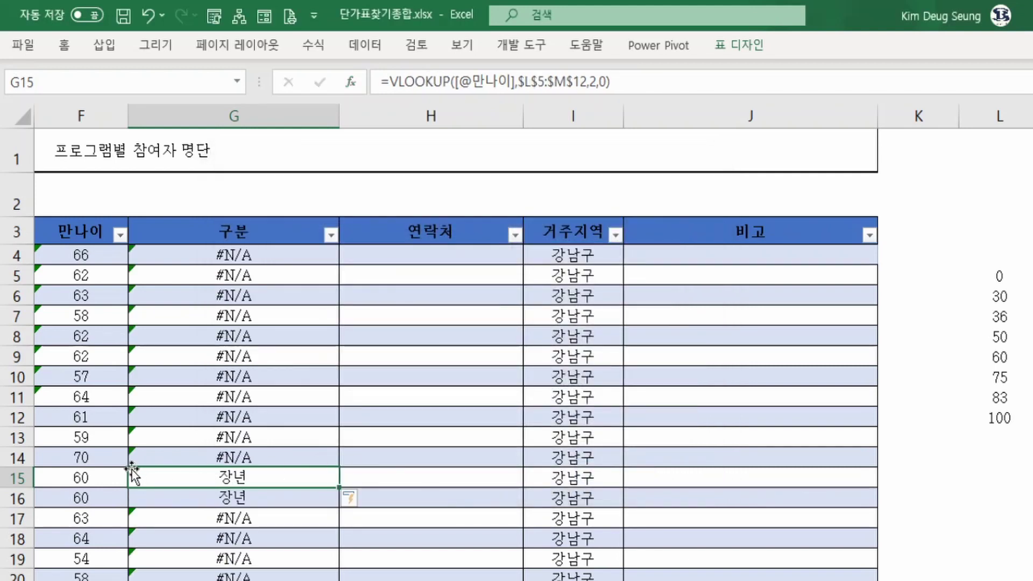
- Compare the 만나이 ages and 구분 results in rows 15, 16 and 6 with the 60 and 75 thresholds of the lookup table
{"action": "left_click_drag", "start_coordinate": [99, 474], "coordinate": [215, 494]}
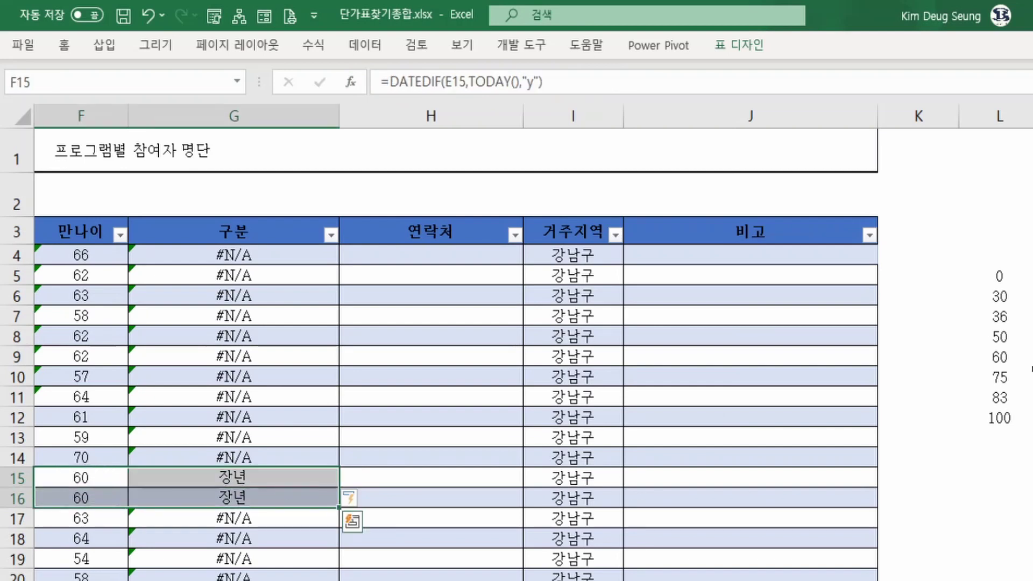
{"action": "left_click_drag", "start_coordinate": [1006, 355], "coordinate": [1032, 356]}
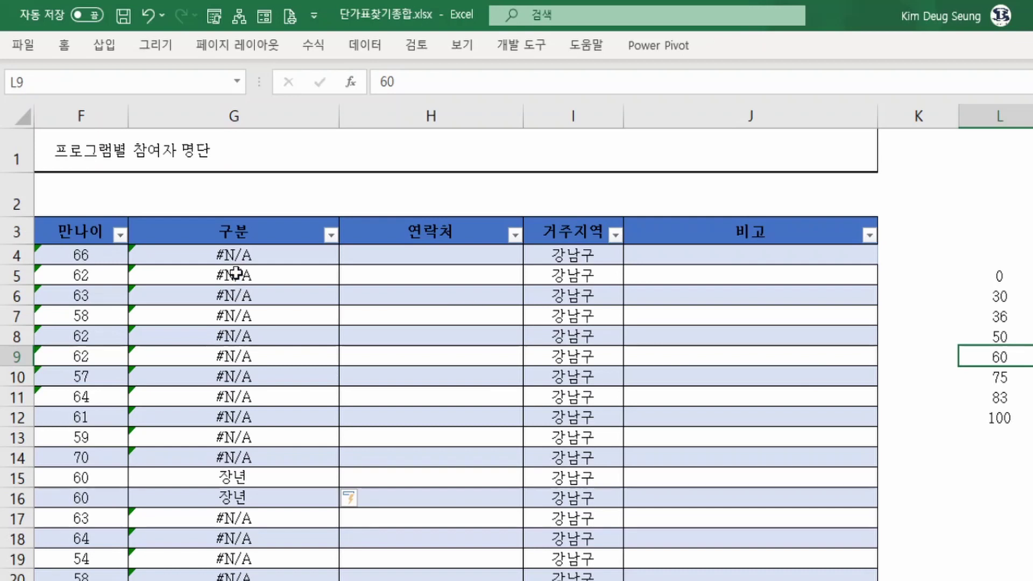
{"action": "left_click", "coordinate": [88, 293]}
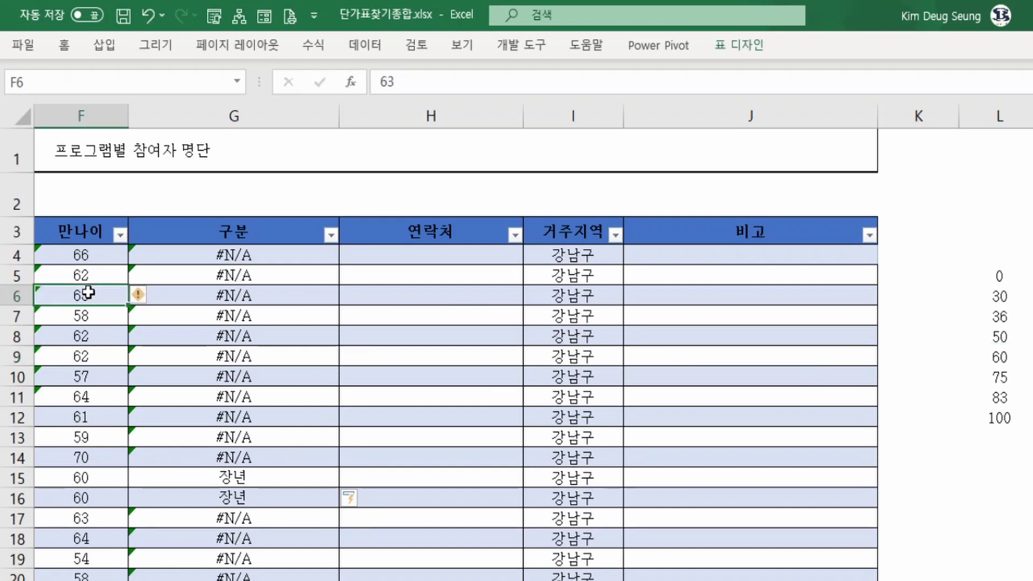
{"action": "left_click", "coordinate": [1001, 355]}
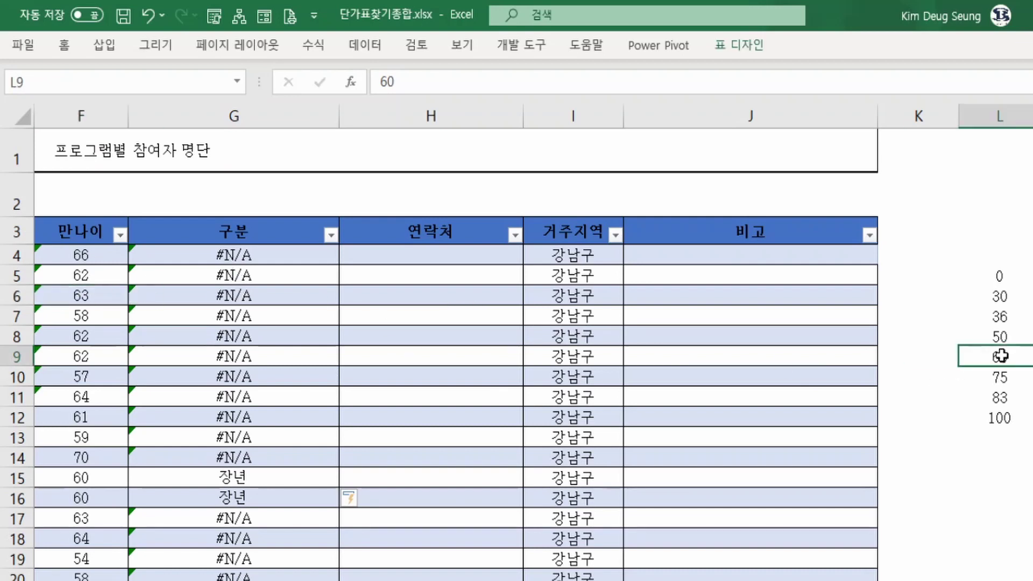
{"action": "left_click_drag", "start_coordinate": [1000, 355], "coordinate": [1031, 377]}
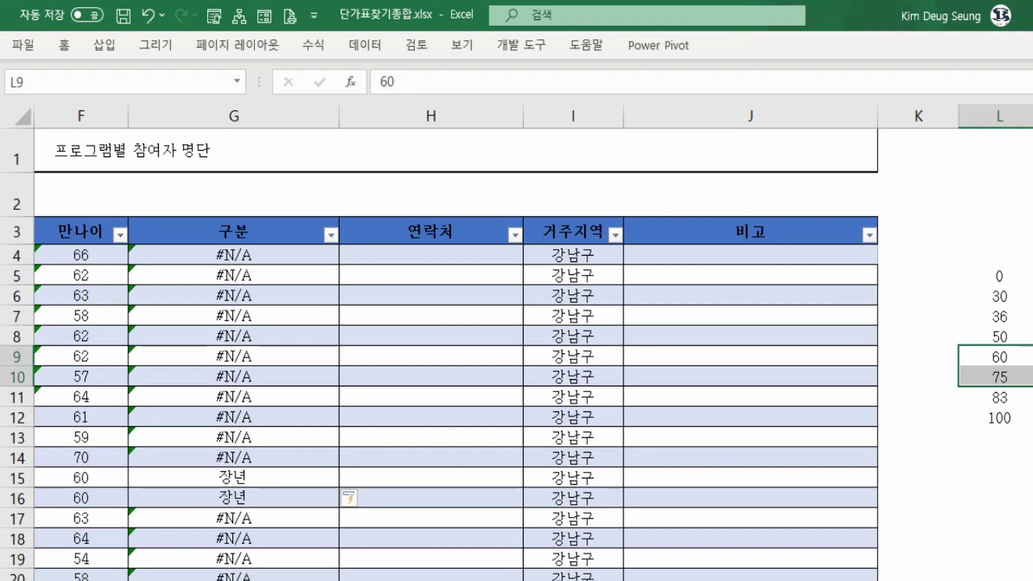
- Clear the VLOOKUP formulas from the entire 구분 column, from G4 down to the table's last row
{"action": "left_click", "coordinate": [253, 258]}
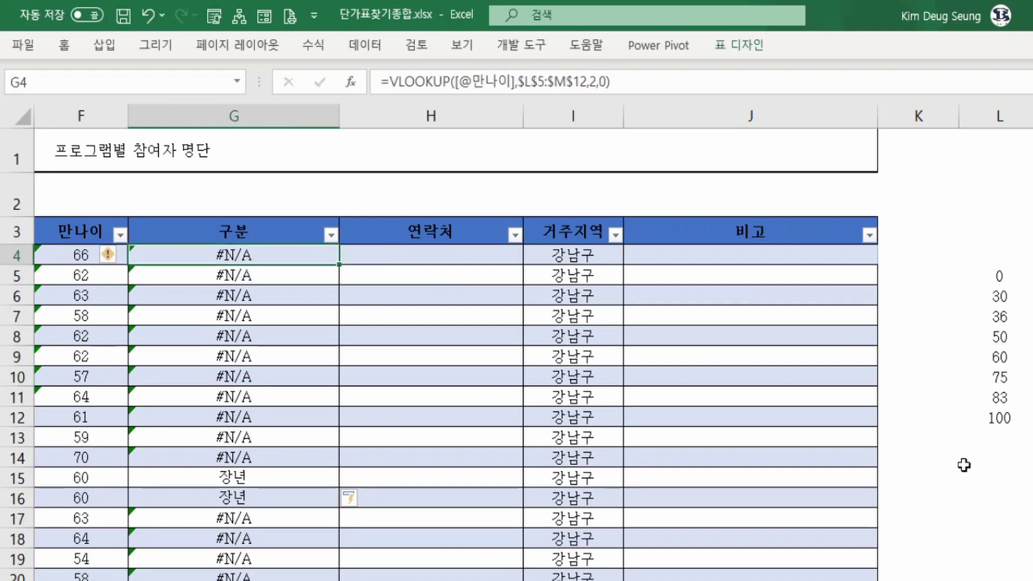
{"action": "key", "text": "ctrl+shift+Down"}
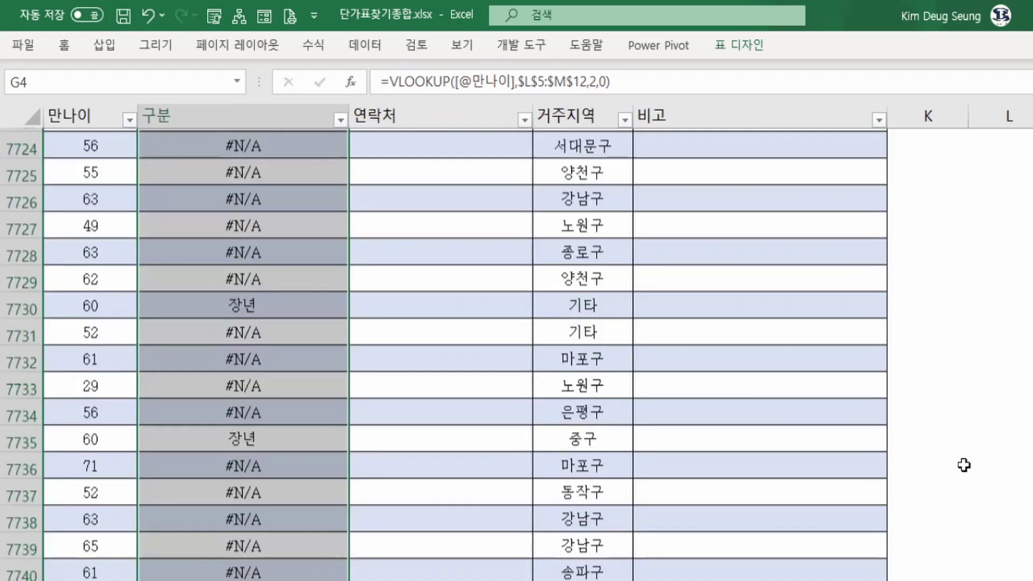
{"action": "key", "text": "ctrl+BackSpace"}
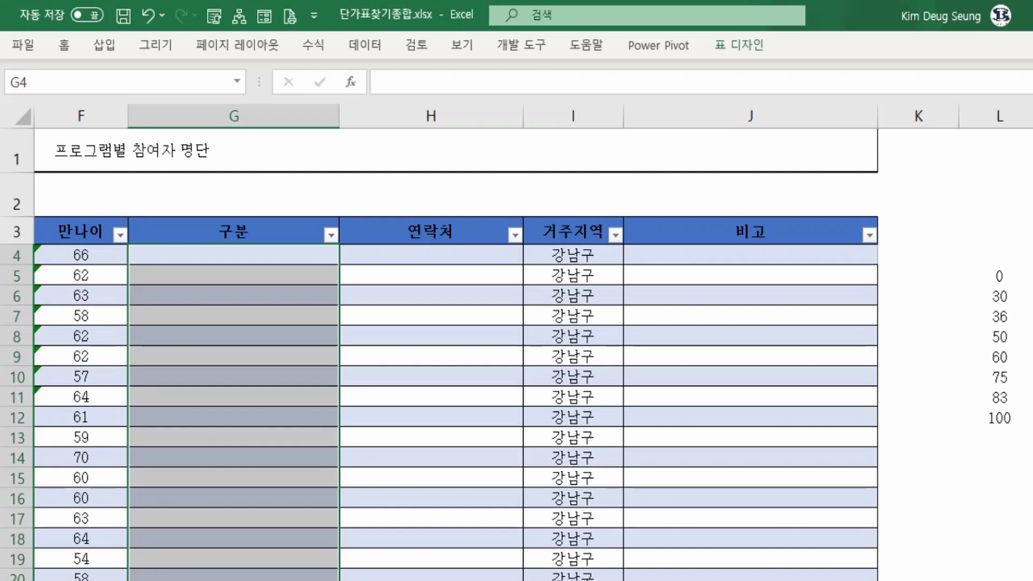
- Examine the age thresholds and labels in the lookup table L5:M12
{"action": "left_click_drag", "start_coordinate": [996, 276], "coordinate": [984, 409]}
{"action": "scroll", "coordinate": [698, 394], "scroll_direction": "right", "scroll_amount": 3}
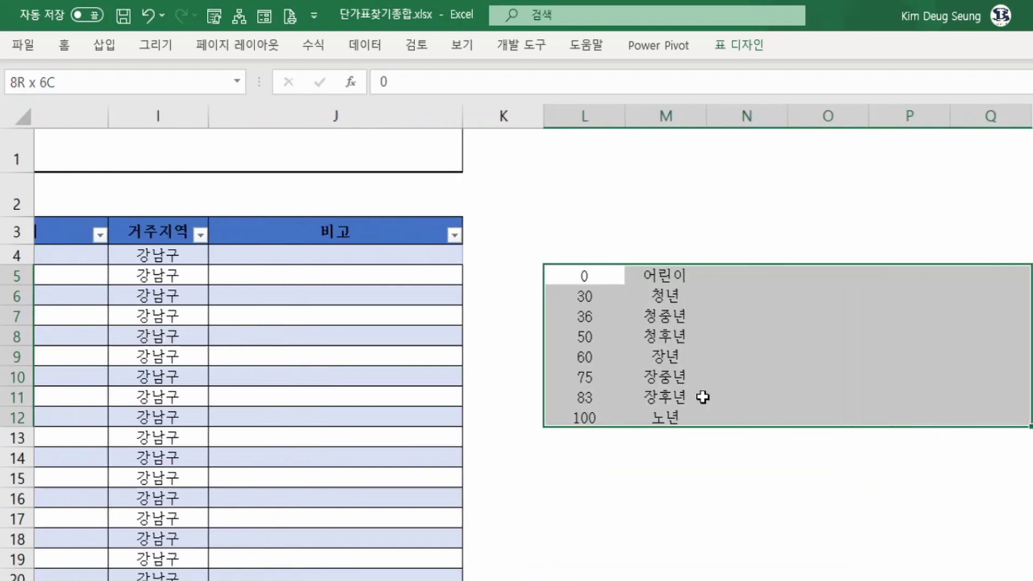
{"action": "left_click_drag", "start_coordinate": [541, 418], "coordinate": [584, 418]}
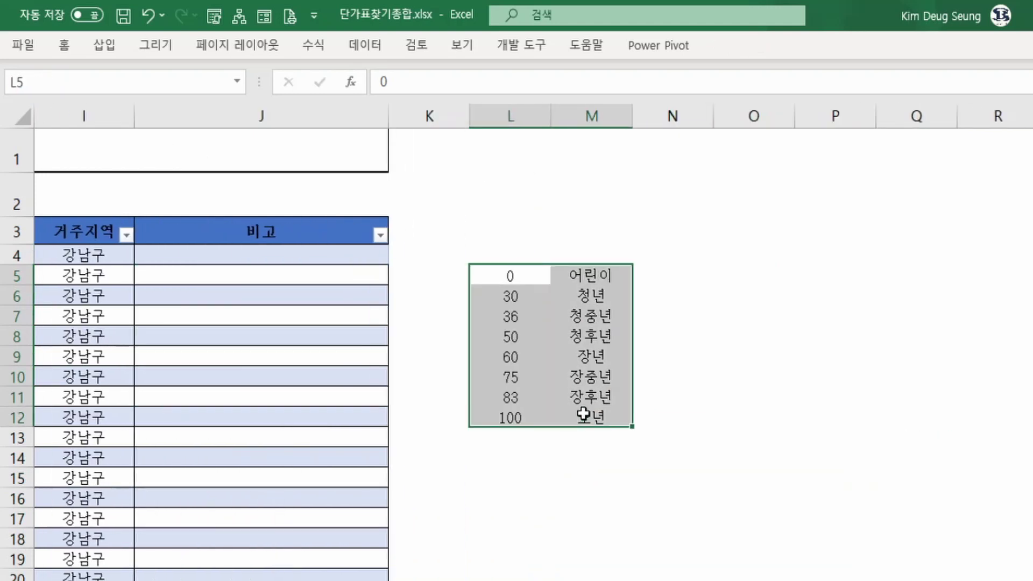
{"action": "left_click", "coordinate": [513, 276]}
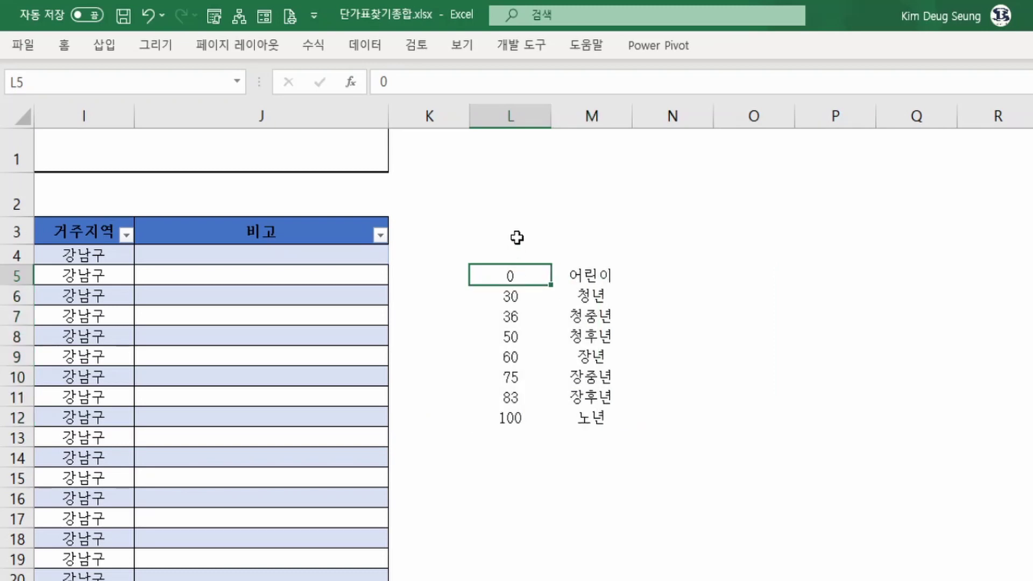
{"action": "key", "text": "Left"}
{"action": "key", "text": "Left"}
{"action": "key", "text": "Left"}
{"action": "key", "text": "Left"}
{"action": "key", "text": "Left"}
{"action": "key", "text": "Left"}
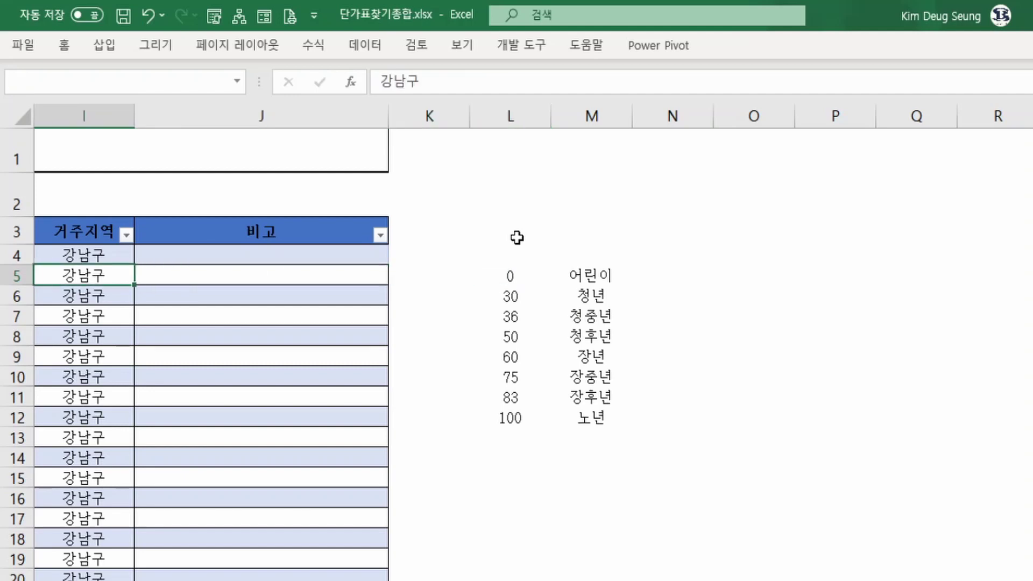
{"action": "key", "text": "Left"}
{"action": "key", "text": "Left"}
{"action": "key", "text": "Right"}
{"action": "key", "text": "Right"}
{"action": "key", "text": "Right"}
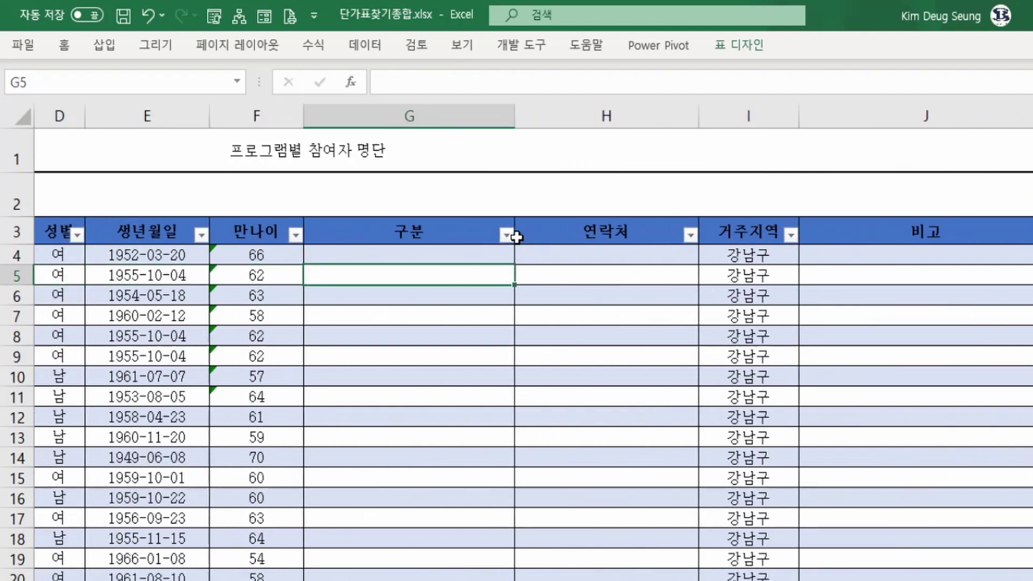
{"action": "key", "text": "Up"}
{"action": "key", "text": "Left"}
{"action": "key", "text": "Down"}
{"action": "key", "text": "Right"}
{"action": "key", "text": "Right"}
{"action": "key", "text": "Up"}
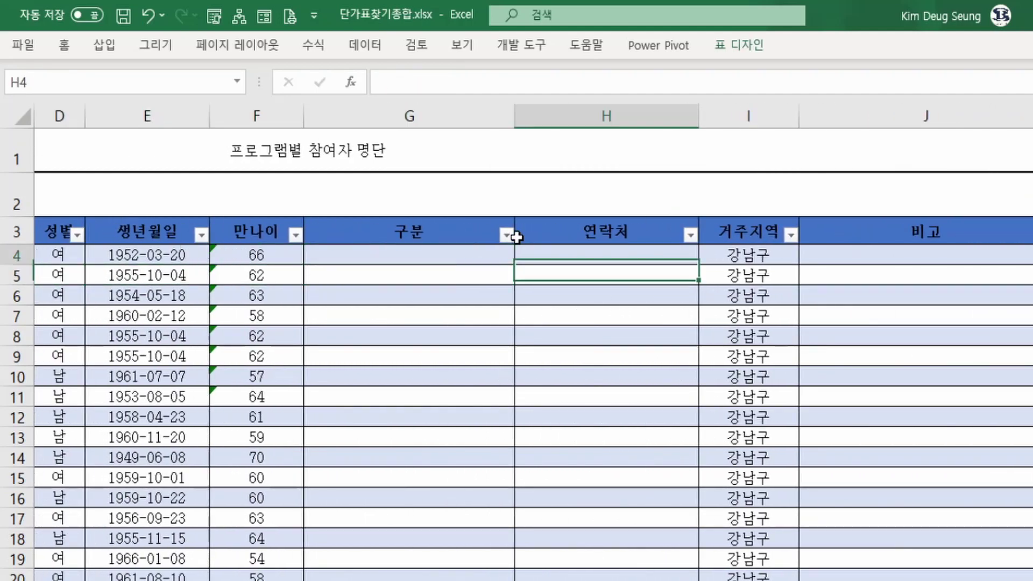
{"action": "key", "text": "Left"}
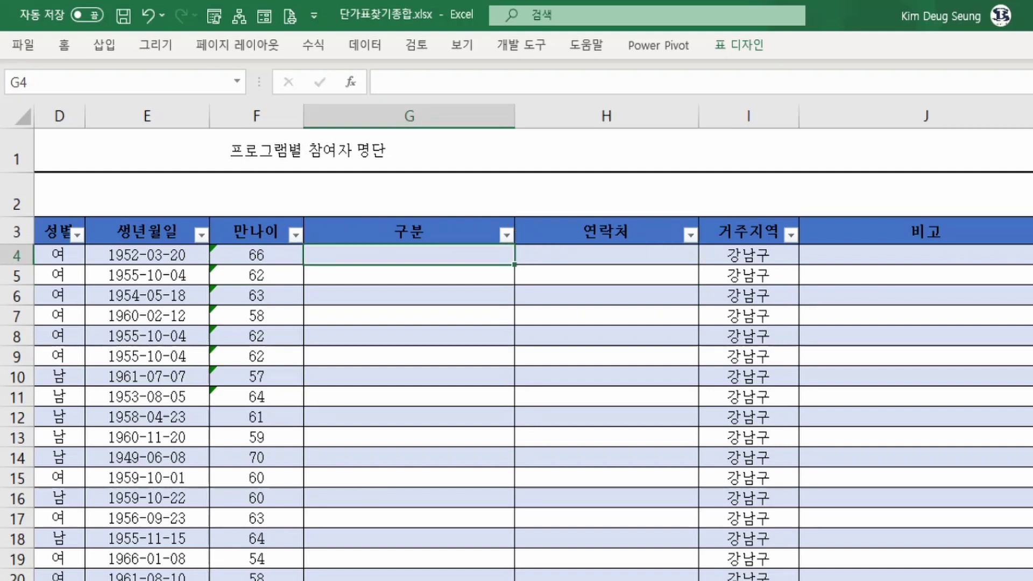
- Switch to the sheet with the Xlookup and Filter columns and clear the old 구분 results in D7:E16
{"action": "left_click", "coordinate": [472, 579]}
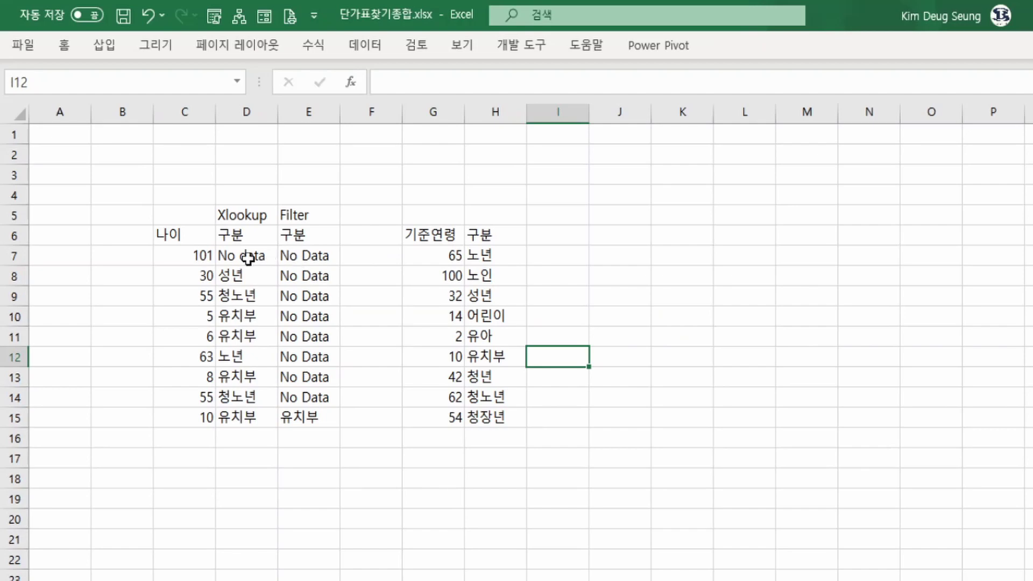
{"action": "left_click_drag", "start_coordinate": [271, 257], "coordinate": [318, 443]}
{"action": "key", "text": "Delete"}
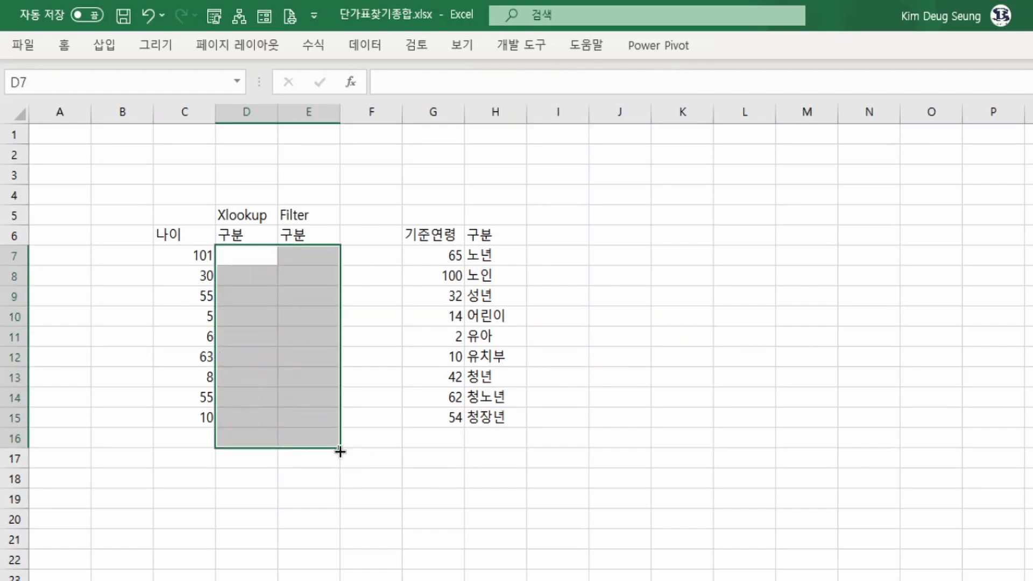
{"action": "key", "text": "Right"}
{"action": "key", "text": "Up"}
{"action": "key", "text": "Up"}
{"action": "key", "text": "Left"}
{"action": "key", "text": "Down"}
{"action": "key", "text": "Down"}
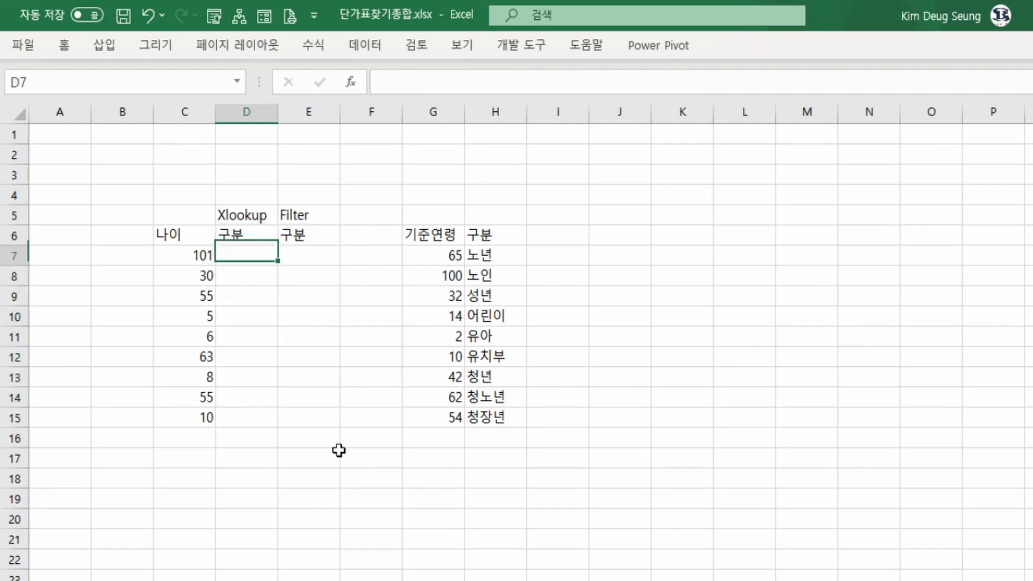
{"action": "key", "text": "Right"}
{"action": "key", "text": "Right"}
{"action": "key", "text": "Right"}
{"action": "key", "text": "Right"}
{"action": "key", "text": "Right"}
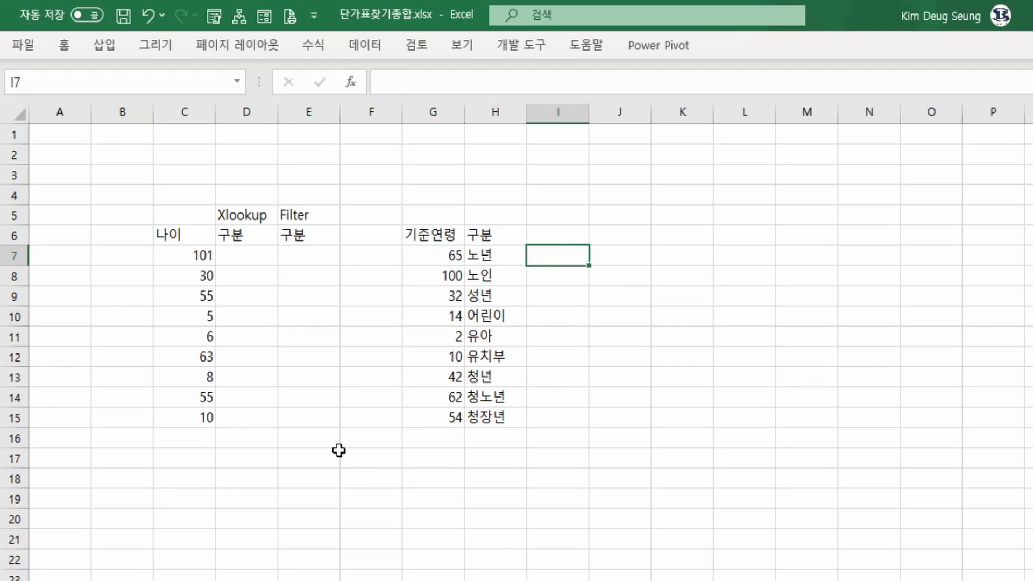
- Sort the 기준연령 and 구분 table in G6:H15 by the 구분 cell values in ascending order
{"action": "key", "text": "Left"}
{"action": "key", "text": "Left"}
{"action": "key", "text": "Up"}
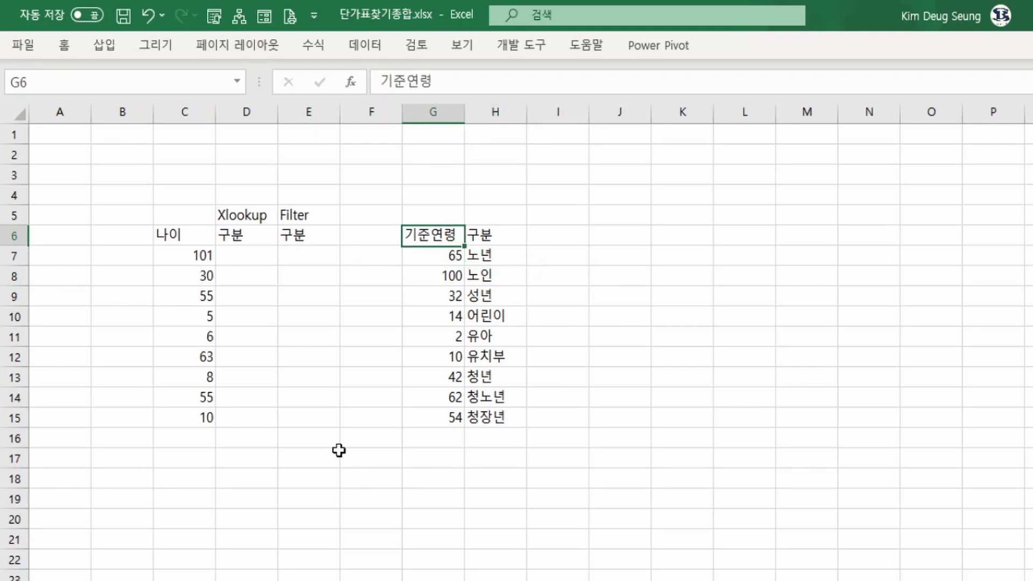
{"action": "key", "text": "shift+Right"}
{"action": "key", "text": "ctrl+shift+Down"}
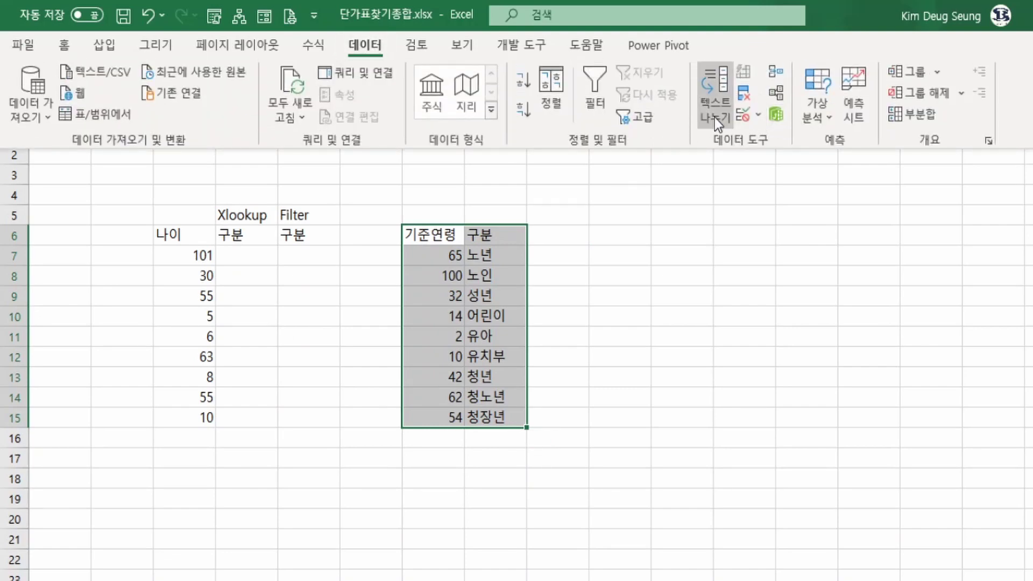
{"action": "left_click", "coordinate": [548, 108]}
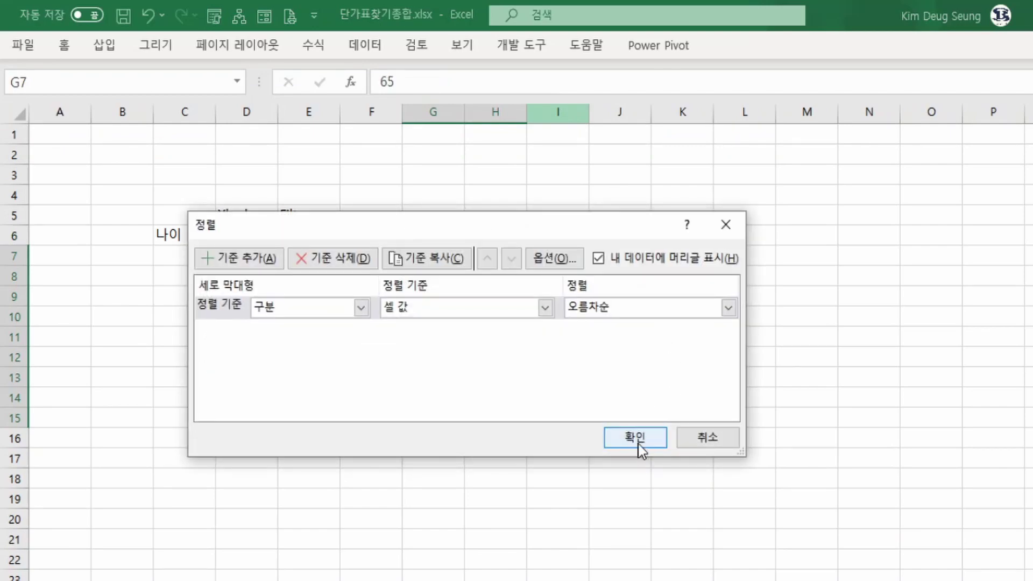
{"action": "left_click", "coordinate": [657, 434]}
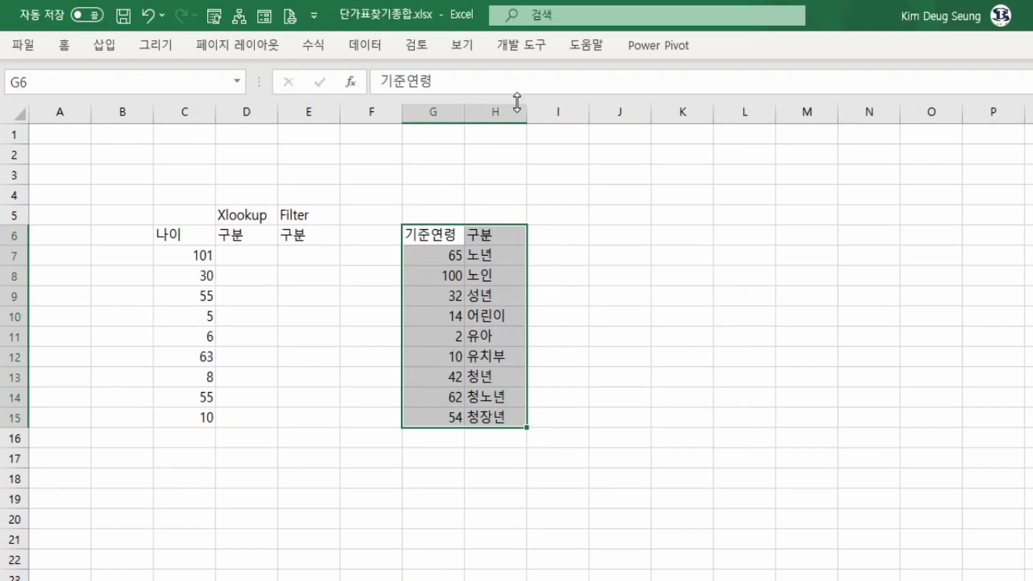
- Sort the table G6:H15 by the 기준연령 cell values in ascending order
{"action": "left_click", "coordinate": [360, 49]}
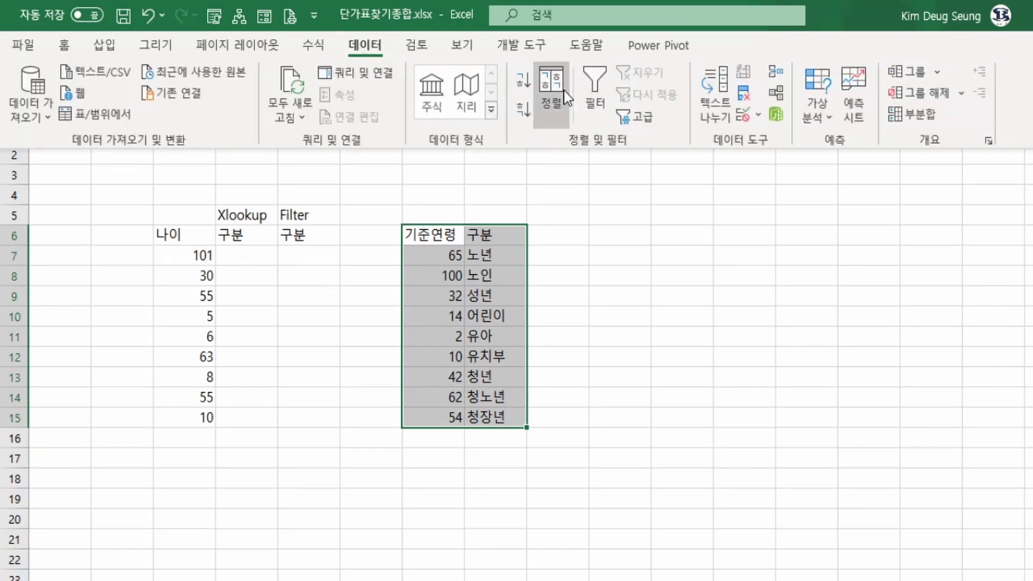
{"action": "left_click", "coordinate": [563, 99]}
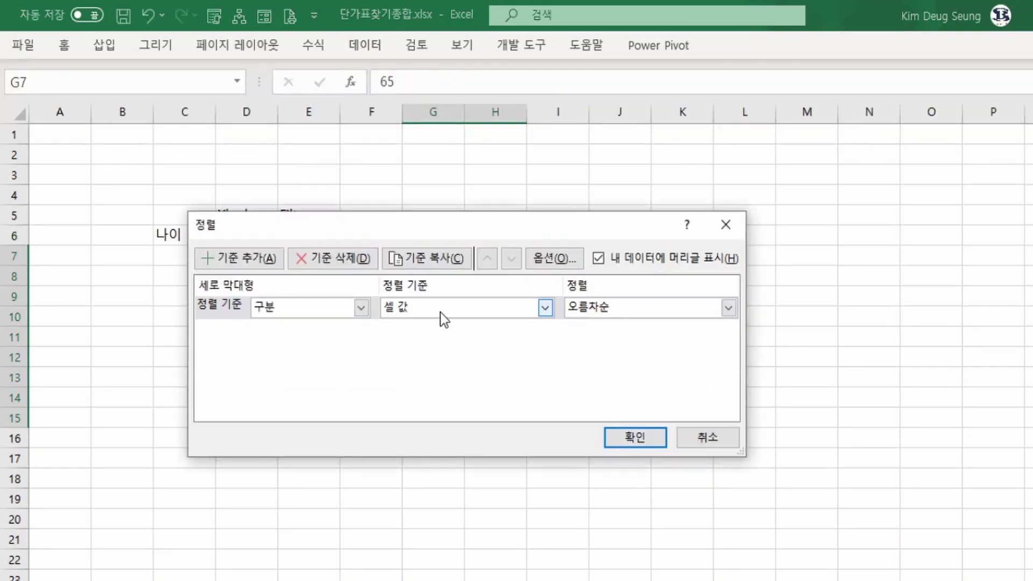
{"action": "left_click", "coordinate": [362, 308]}
{"action": "left_click", "coordinate": [349, 328]}
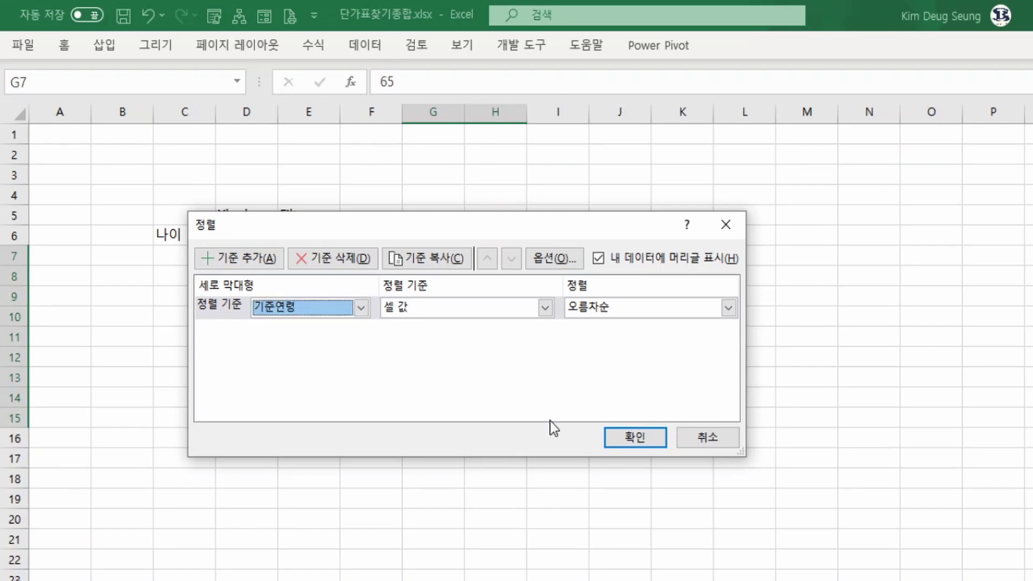
{"action": "left_click", "coordinate": [652, 440]}
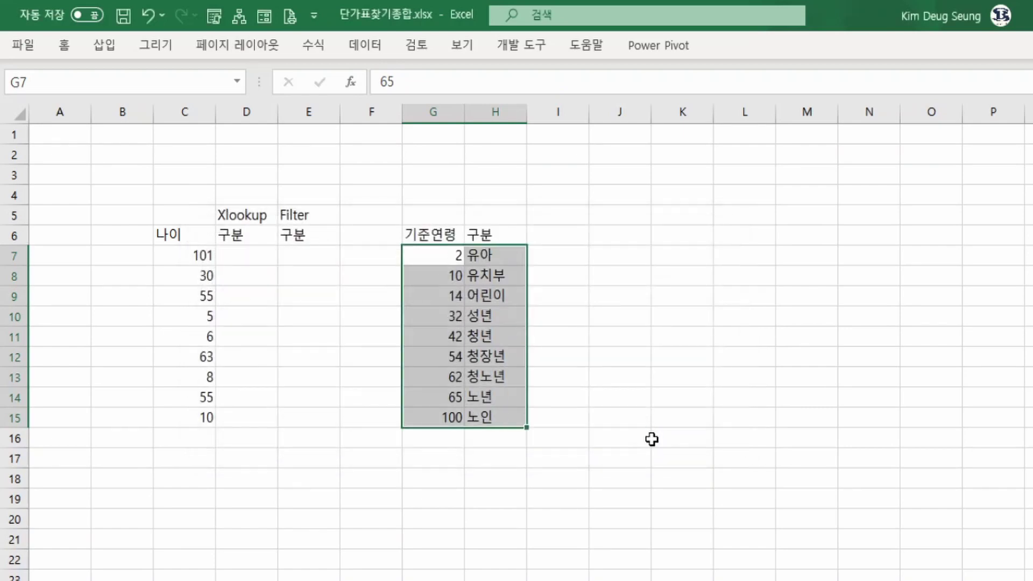
- Examine the age brackets between neighbouring 기준연령 thresholds and their 구분 labels in G7:H15
{"action": "left_click", "coordinate": [451, 256]}
{"action": "left_click_drag", "start_coordinate": [451, 255], "coordinate": [487, 245]}
{"action": "left_click", "coordinate": [442, 273]}
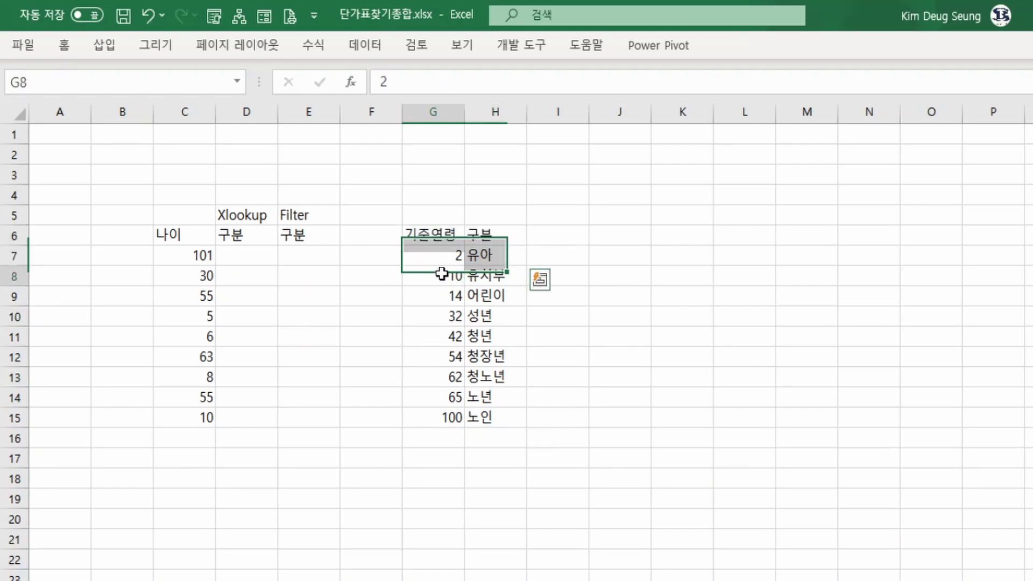
{"action": "left_click_drag", "start_coordinate": [441, 274], "coordinate": [473, 257]}
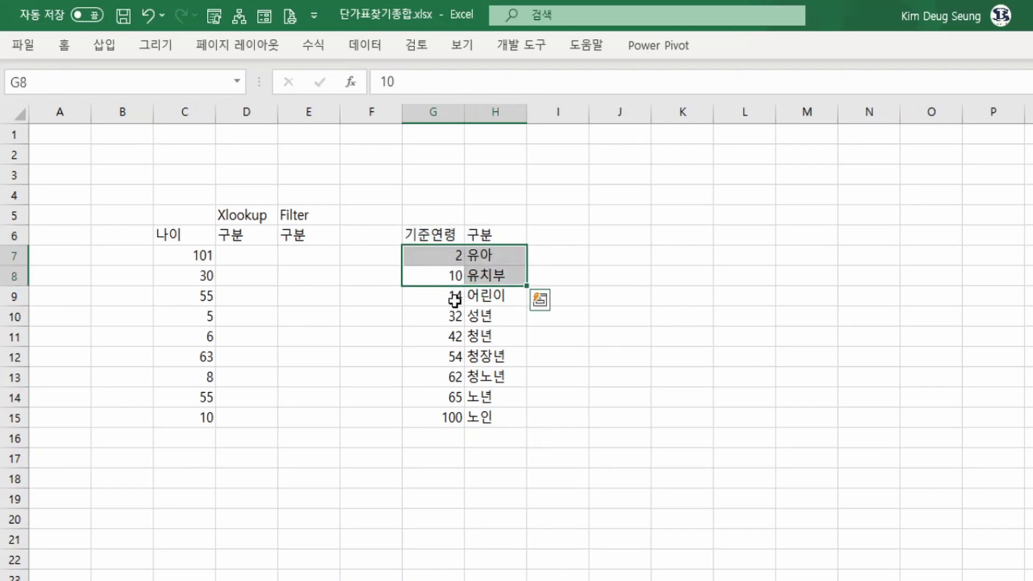
{"action": "left_click_drag", "start_coordinate": [455, 301], "coordinate": [519, 282]}
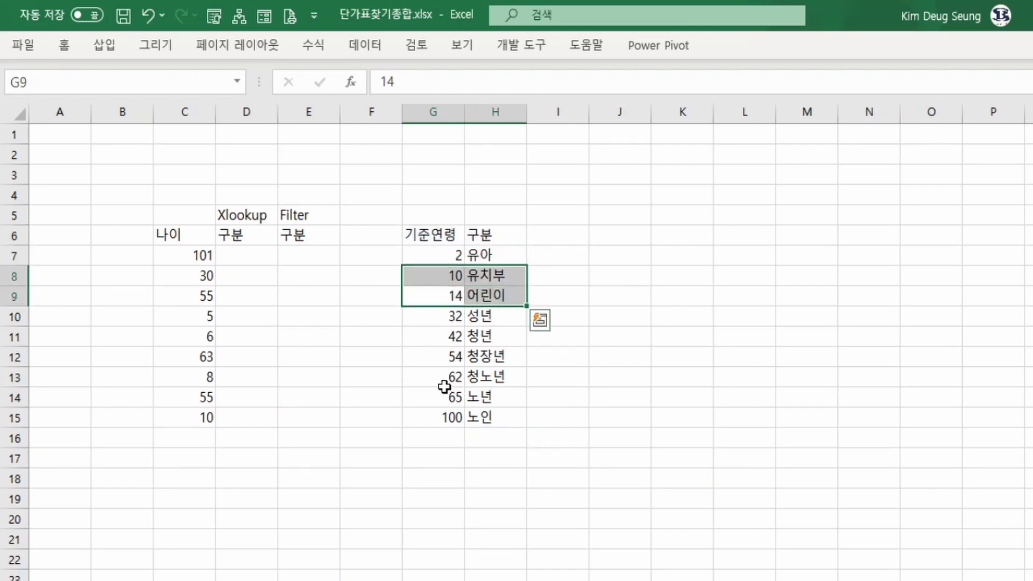
{"action": "left_click_drag", "start_coordinate": [450, 379], "coordinate": [503, 266]}
{"action": "left_click_drag", "start_coordinate": [430, 397], "coordinate": [472, 398]}
{"action": "left_click_drag", "start_coordinate": [477, 380], "coordinate": [490, 359]}
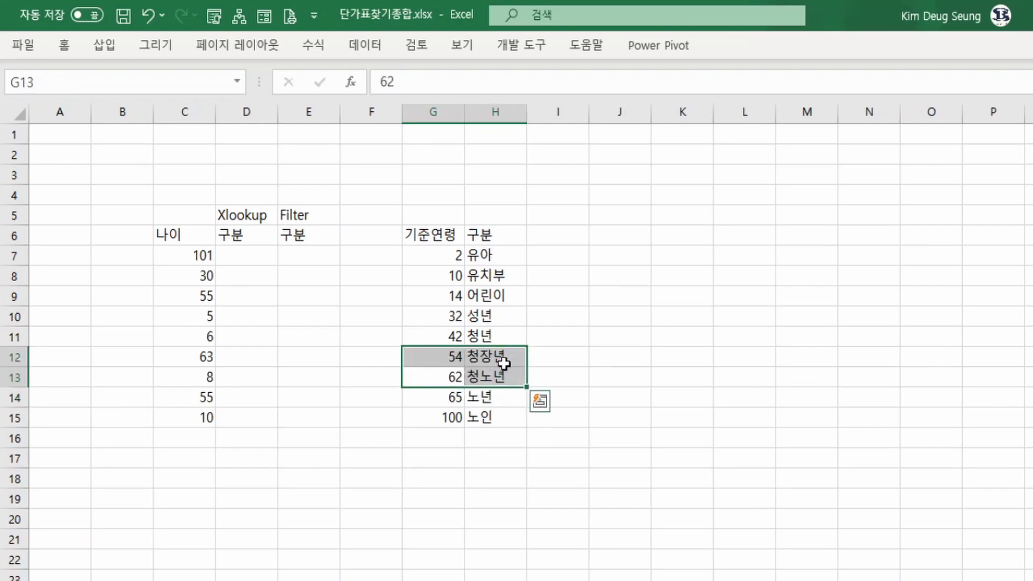
{"action": "left_click_drag", "start_coordinate": [454, 256], "coordinate": [469, 415]}
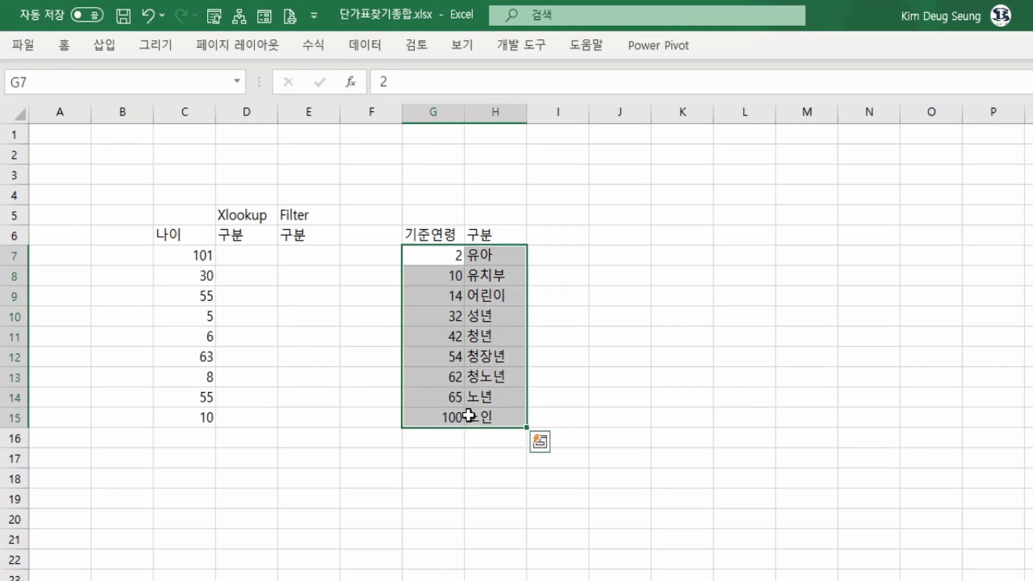
- Start an XLOOKUP formula in cell D7 through its function arguments, with the 나이 cell C7 as lookup value
{"action": "left_click", "coordinate": [238, 259]}
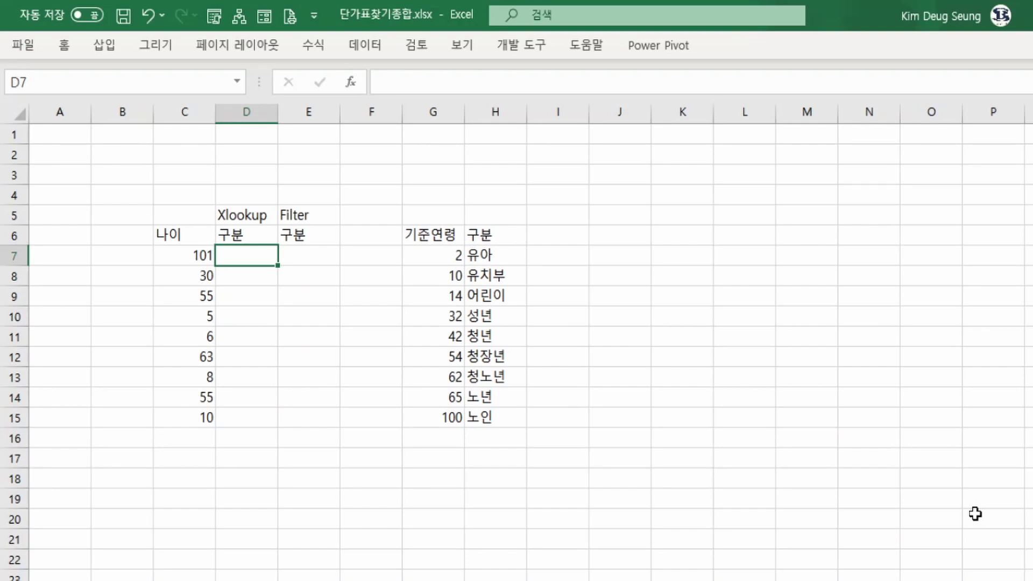
{"action": "type", "text": "="}
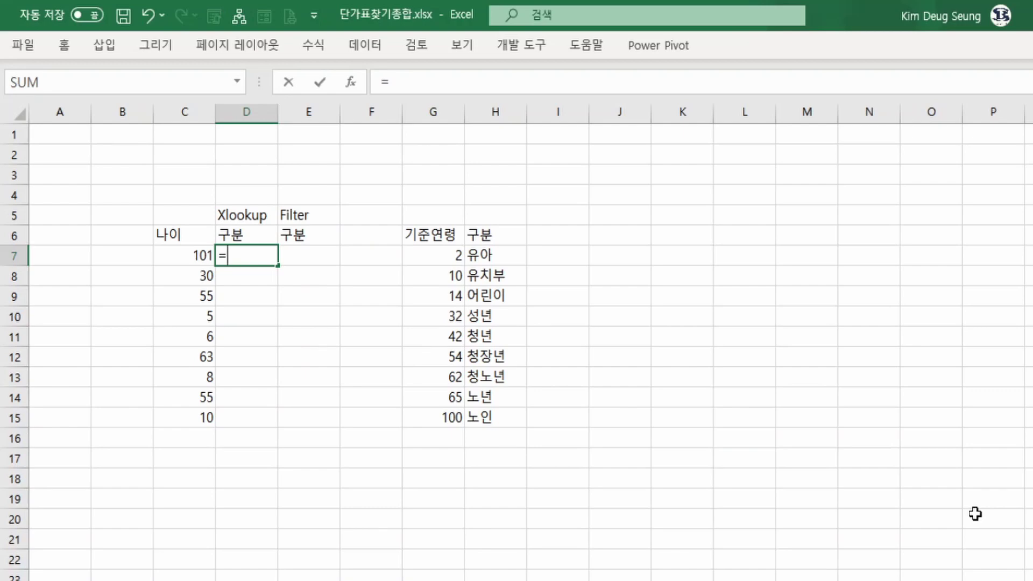
{"action": "type", "text": "x"}
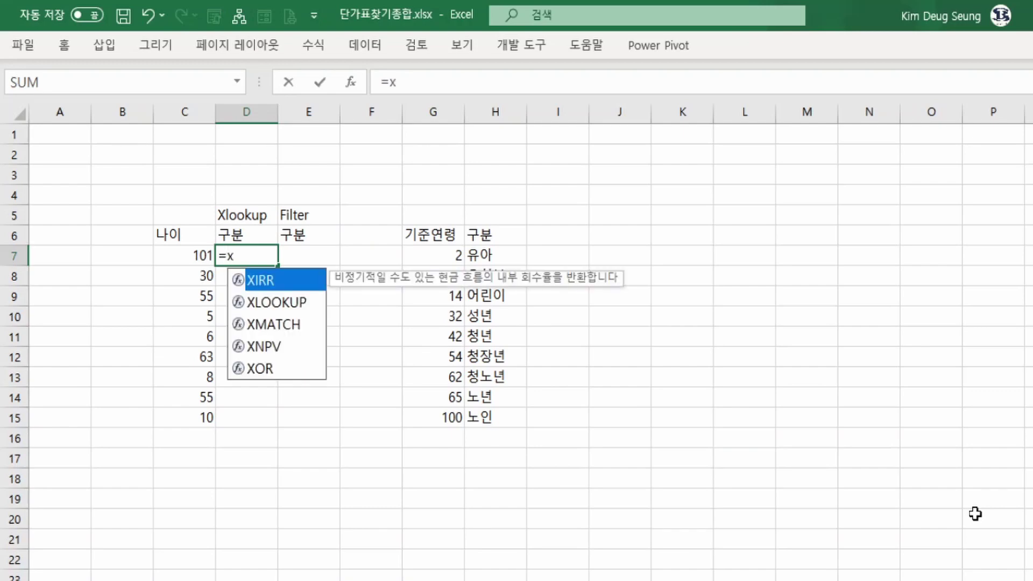
{"action": "type", "text": "l"}
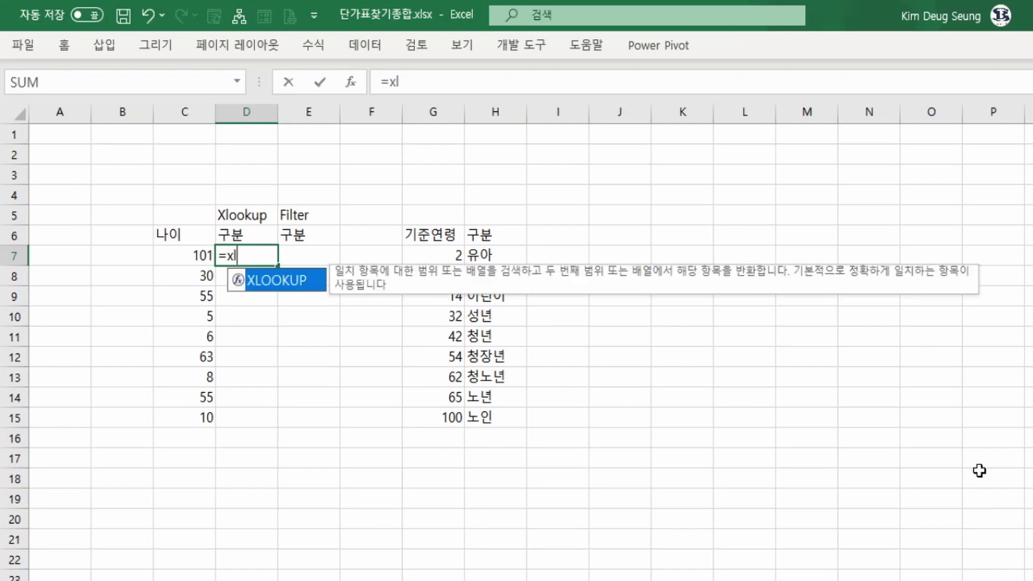
{"action": "double_click", "coordinate": [274, 285]}
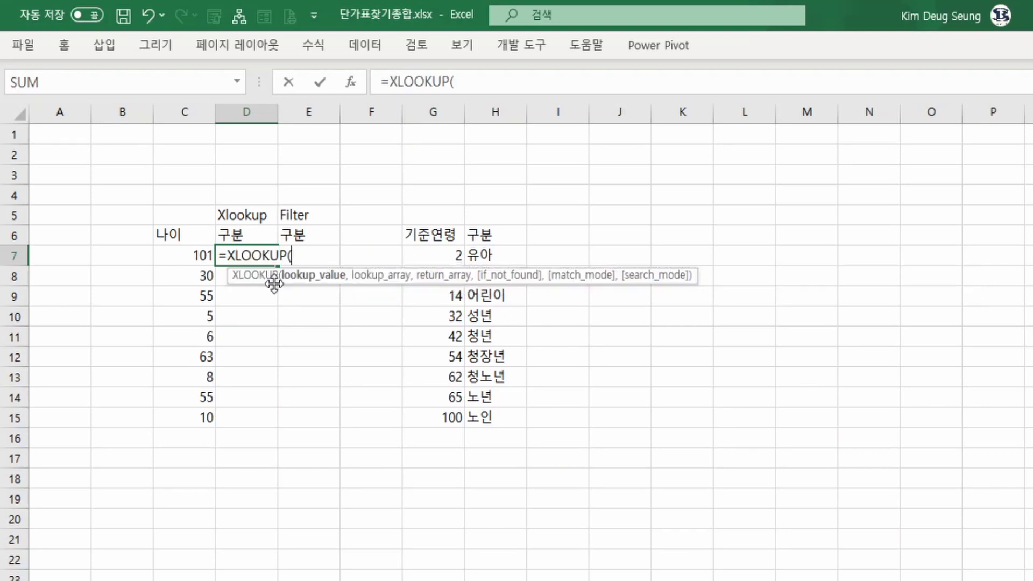
{"action": "left_click", "coordinate": [352, 82]}
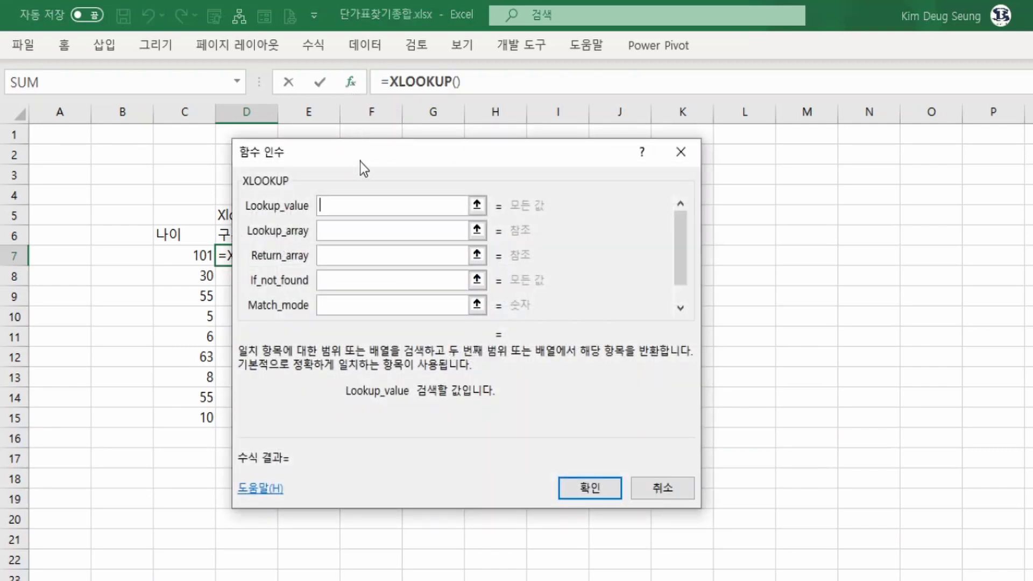
{"action": "left_click_drag", "start_coordinate": [360, 161], "coordinate": [640, 169]}
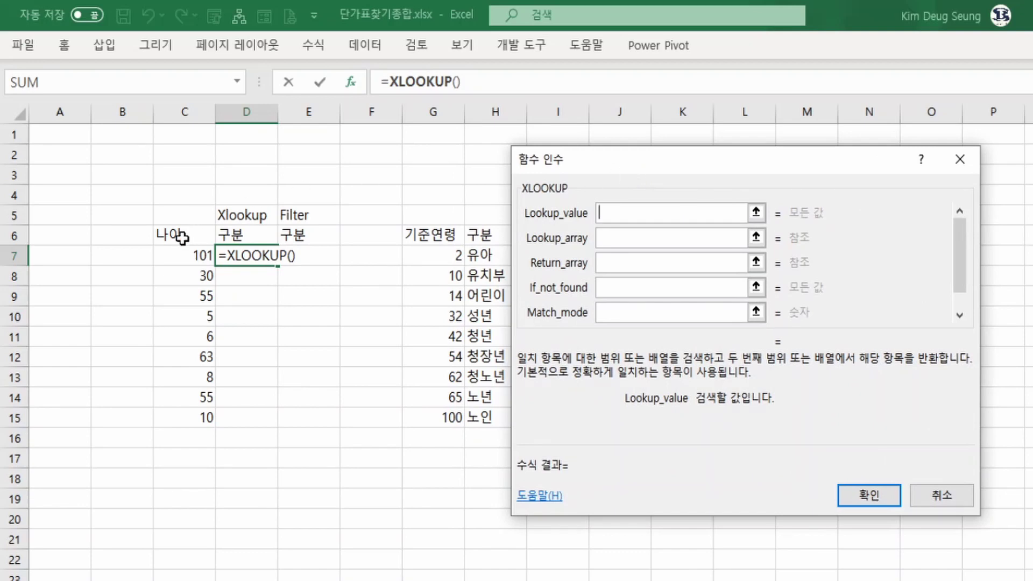
{"action": "left_click", "coordinate": [180, 256]}
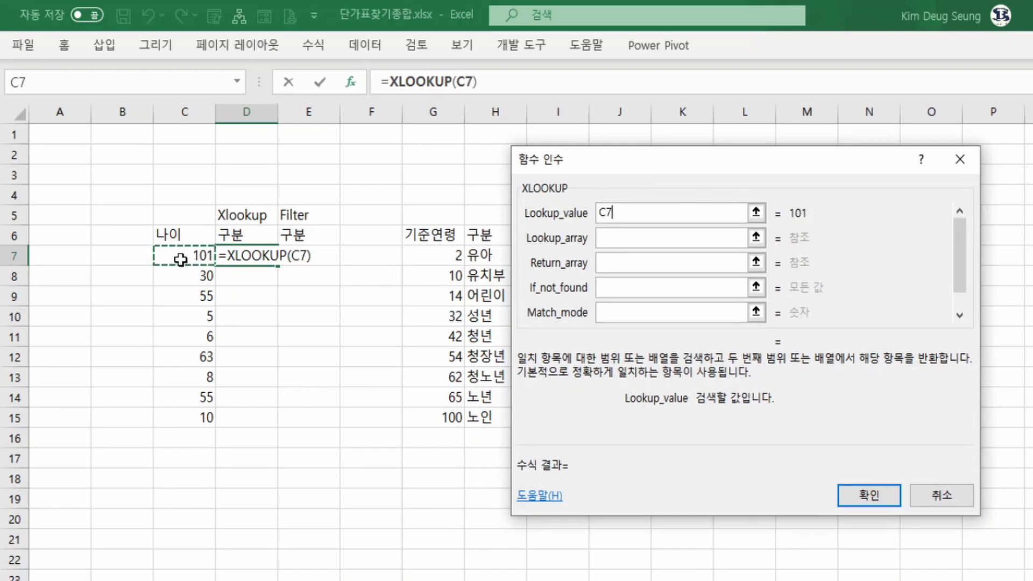
- Set the XLOOKUP lookup array to $G$7:$G$15 and the return array to $H$7:$H$15, both as absolute references
{"action": "left_click", "coordinate": [633, 243]}
{"action": "left_click_drag", "start_coordinate": [673, 171], "coordinate": [836, 162]}
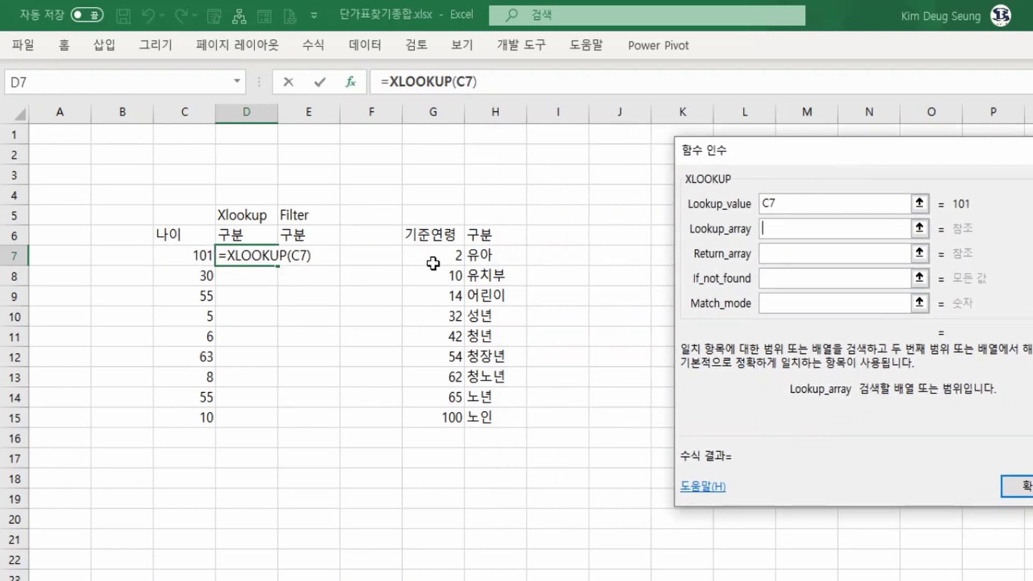
{"action": "left_click_drag", "start_coordinate": [433, 263], "coordinate": [433, 417]}
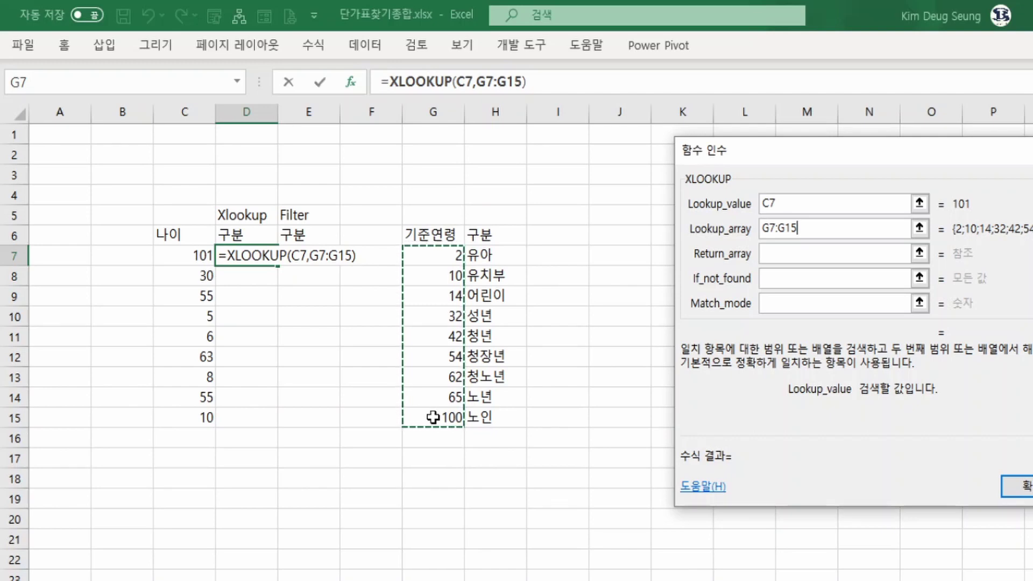
{"action": "key", "text": "F4"}
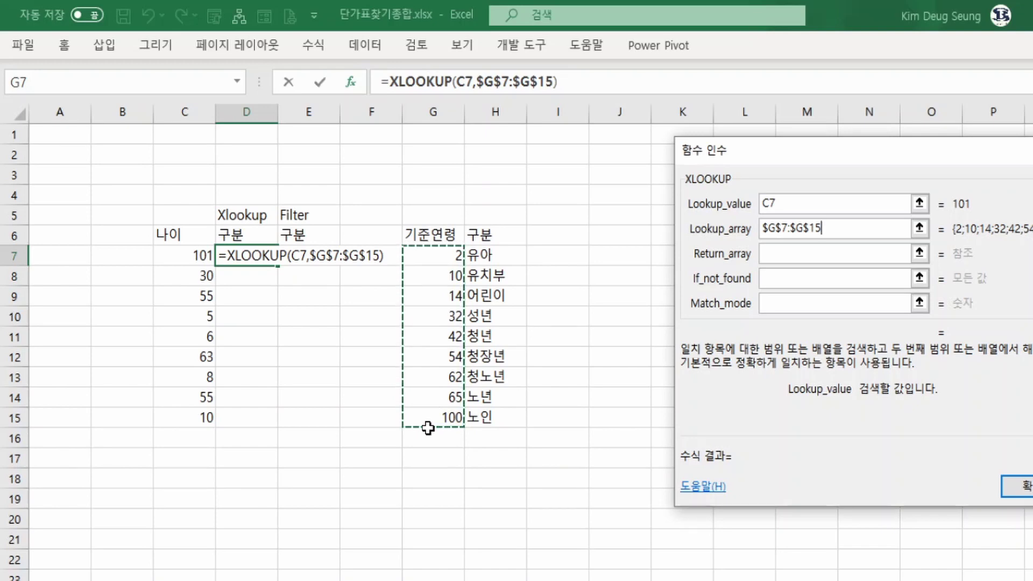
{"action": "left_click", "coordinate": [802, 250]}
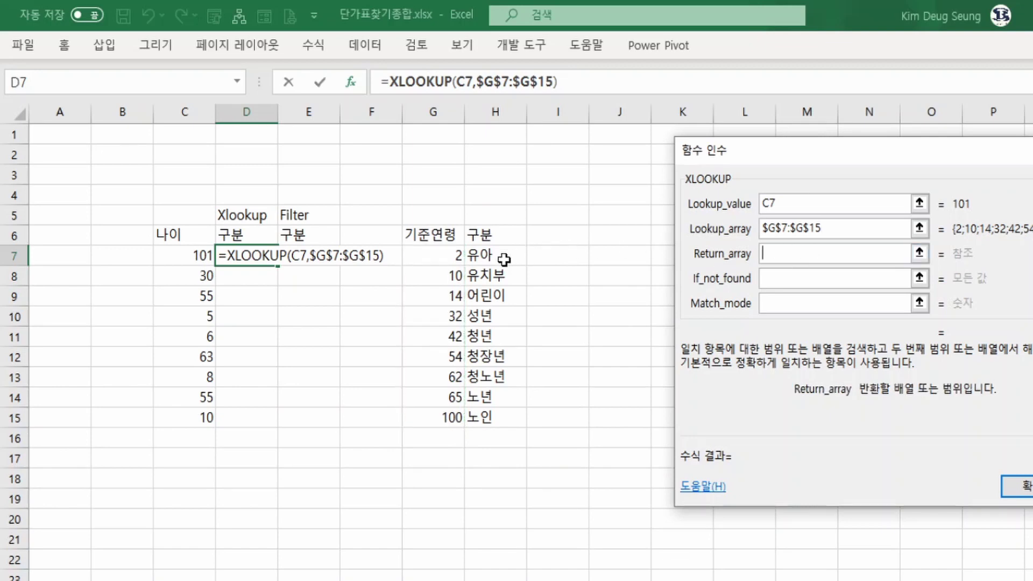
{"action": "left_click_drag", "start_coordinate": [504, 260], "coordinate": [511, 416]}
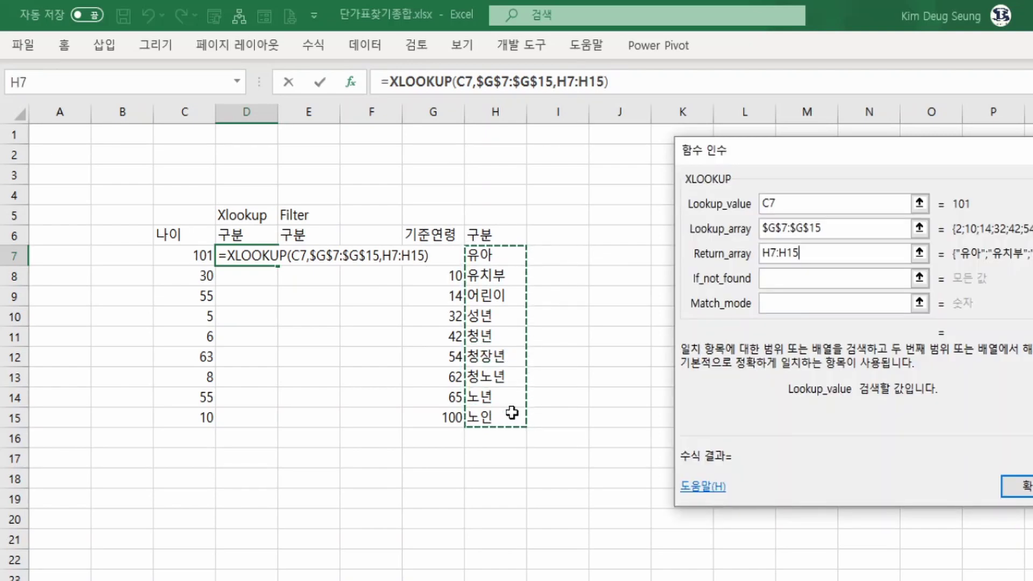
{"action": "key", "text": "F4"}
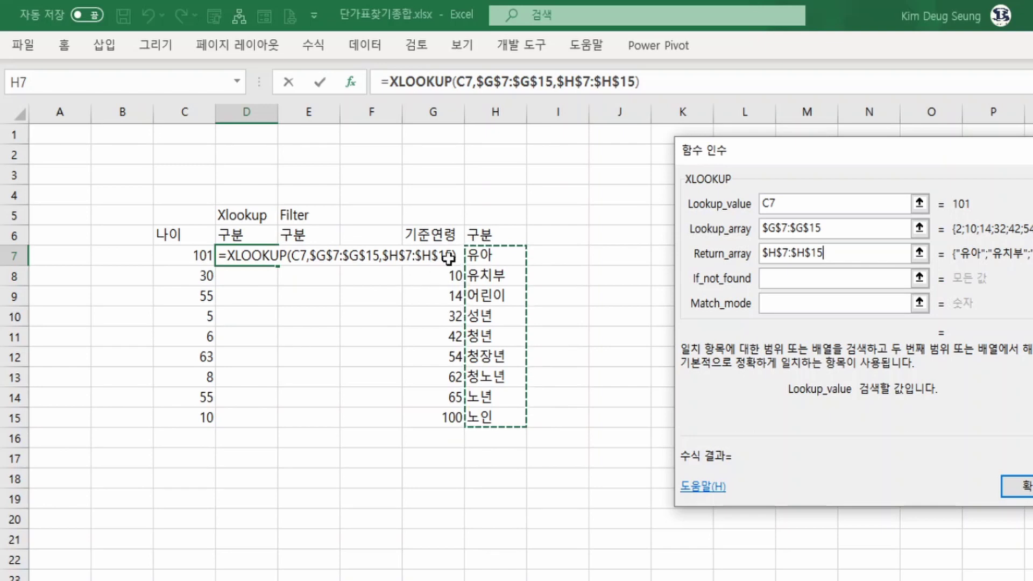
- Set the XLOOKUP If_not_found argument to the text "그런 연령은 없음"
{"action": "left_click", "coordinate": [796, 278]}
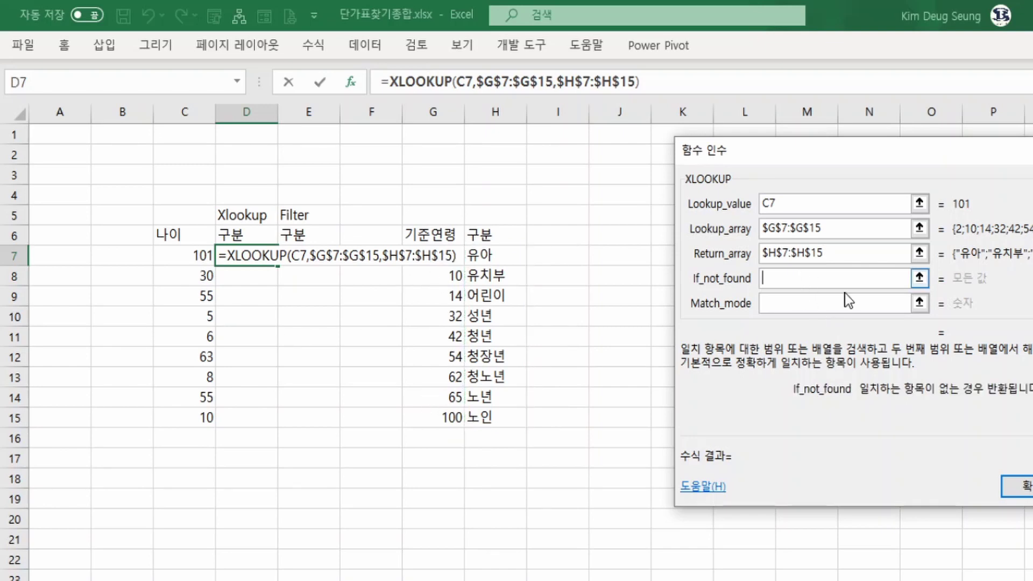
{"action": "type", "text": "\"sk"}
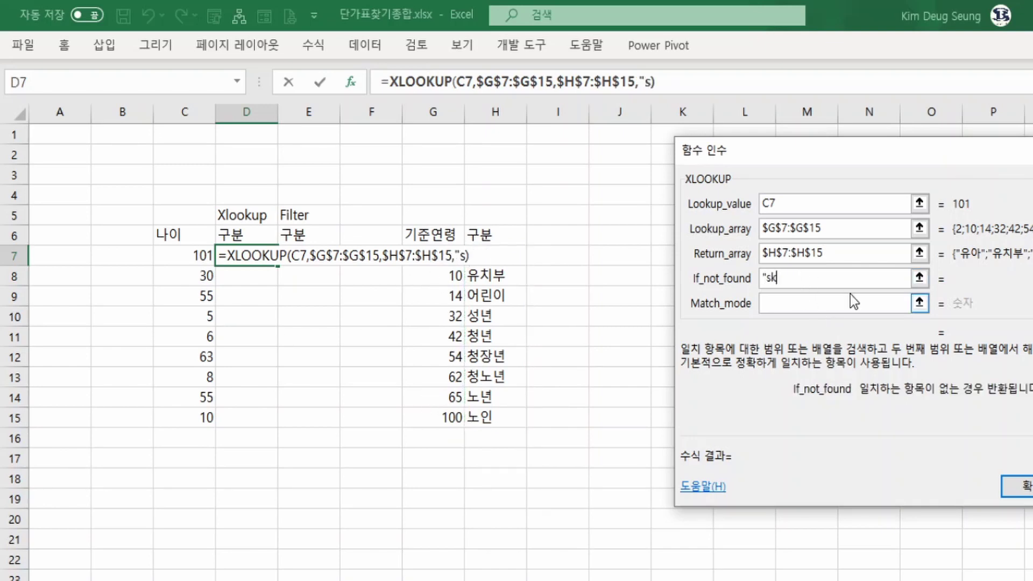
{"action": "key", "text": "BackSpace"}
{"action": "key", "text": "BackSpace"}
{"action": "type", "text": "그런"}
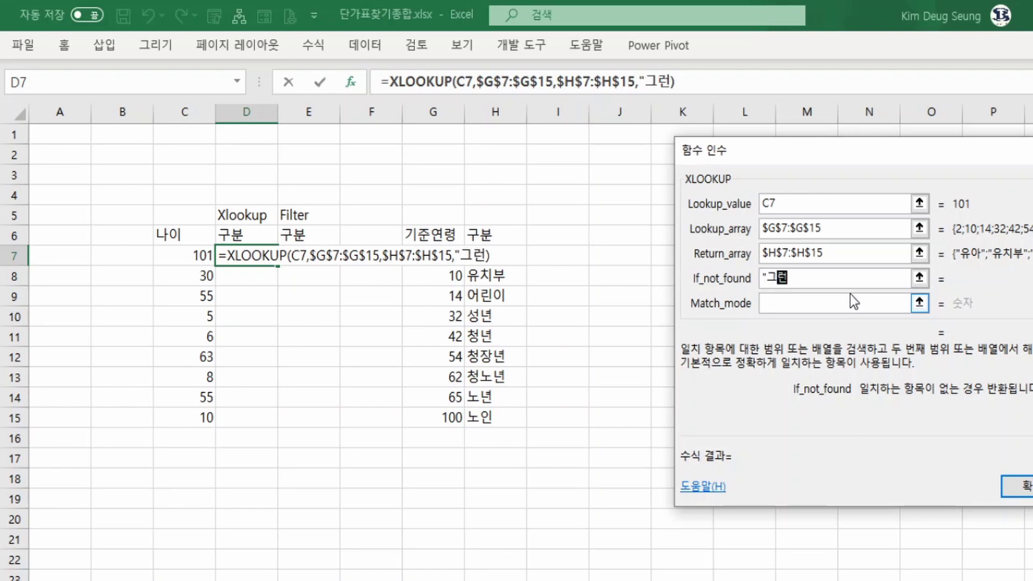
{"action": "type", "text": " ㅇ"}
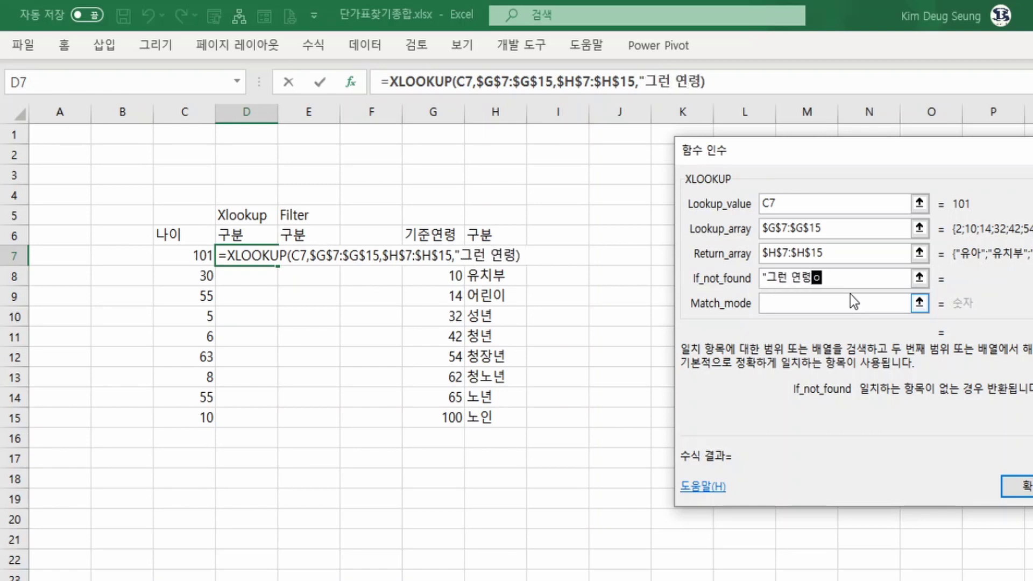
{"action": "type", "text": "연령은 없음"}
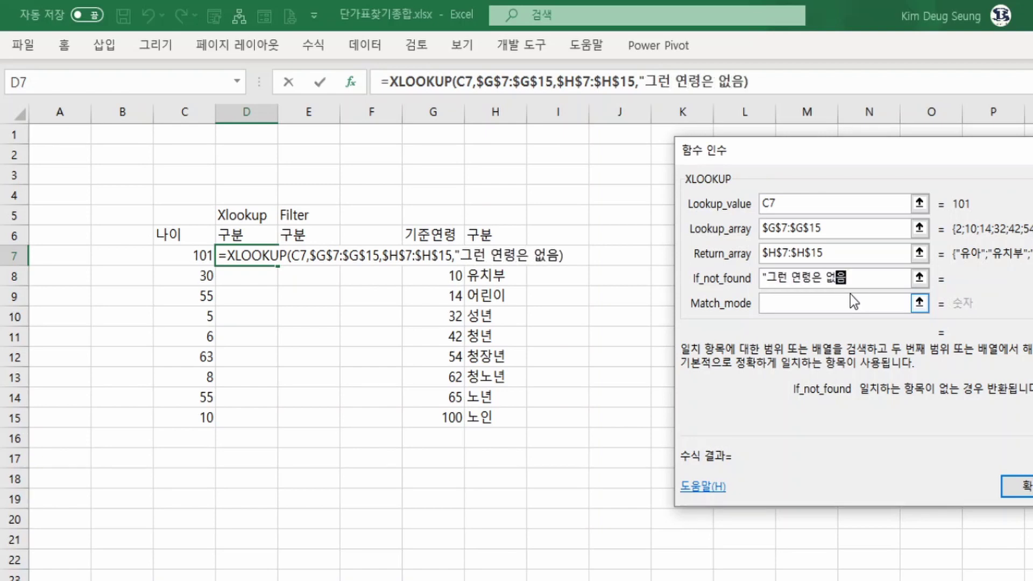
{"action": "type", "text": "\""}
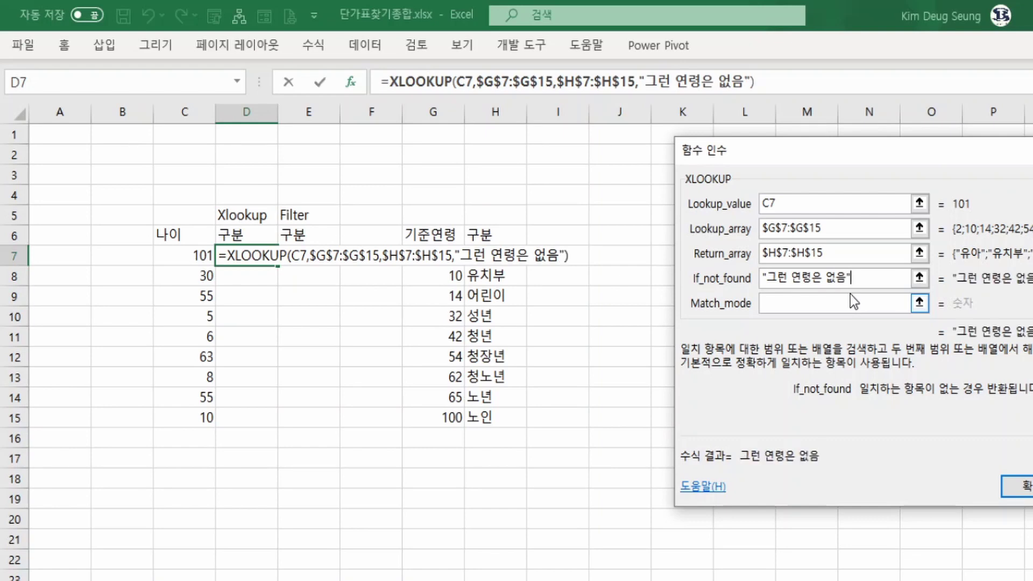
- Set the XLOOKUP match mode to 1 and enter the finished formula in D7
{"action": "left_click", "coordinate": [820, 302]}
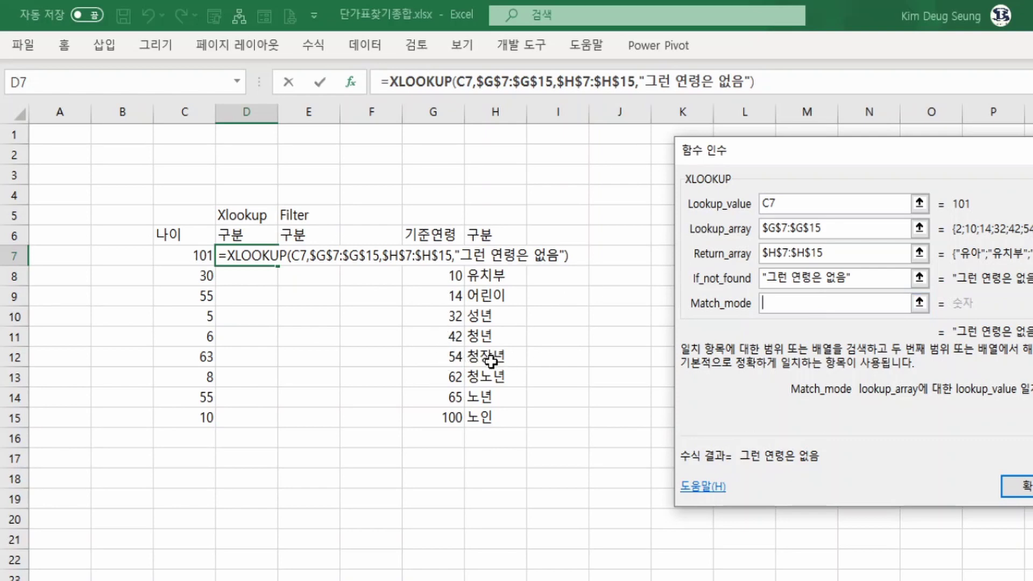
{"action": "type", "text": "1"}
{"action": "key", "text": "BackSpace"}
{"action": "type", "text": "-1"}
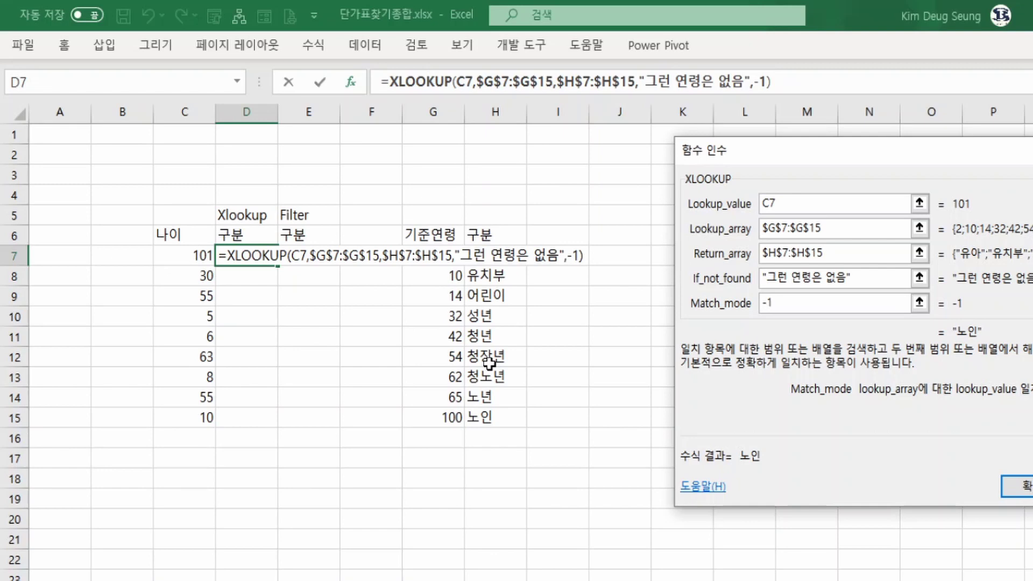
{"action": "key", "text": "BackSpace"}
{"action": "key", "text": "BackSpace"}
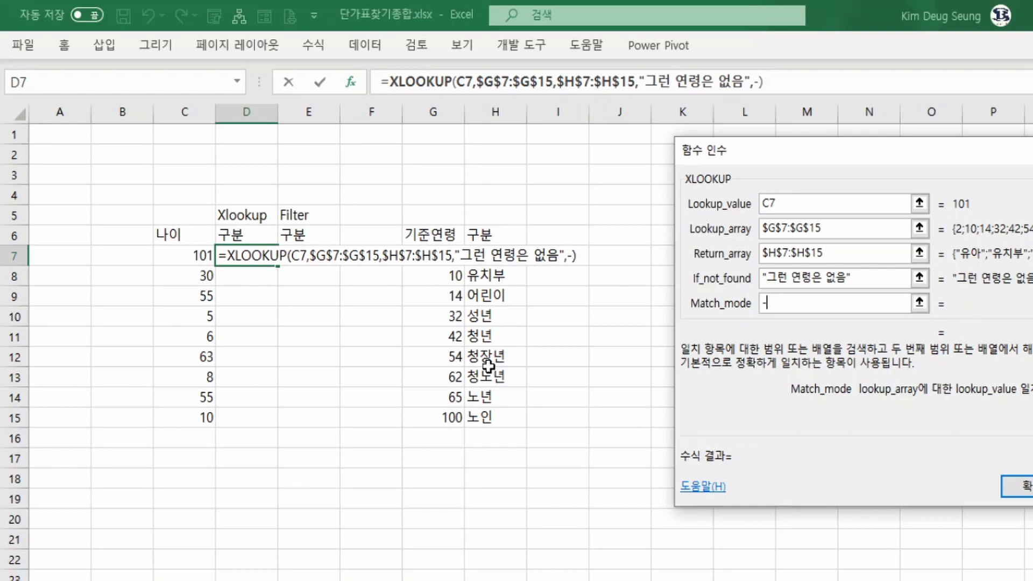
{"action": "type", "text": "1"}
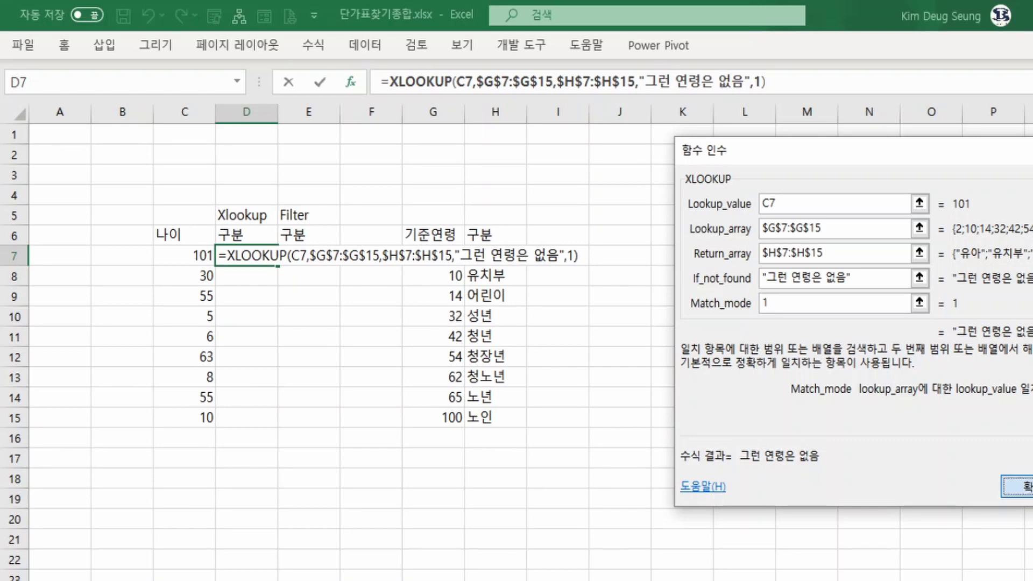
{"action": "key", "text": "Return"}
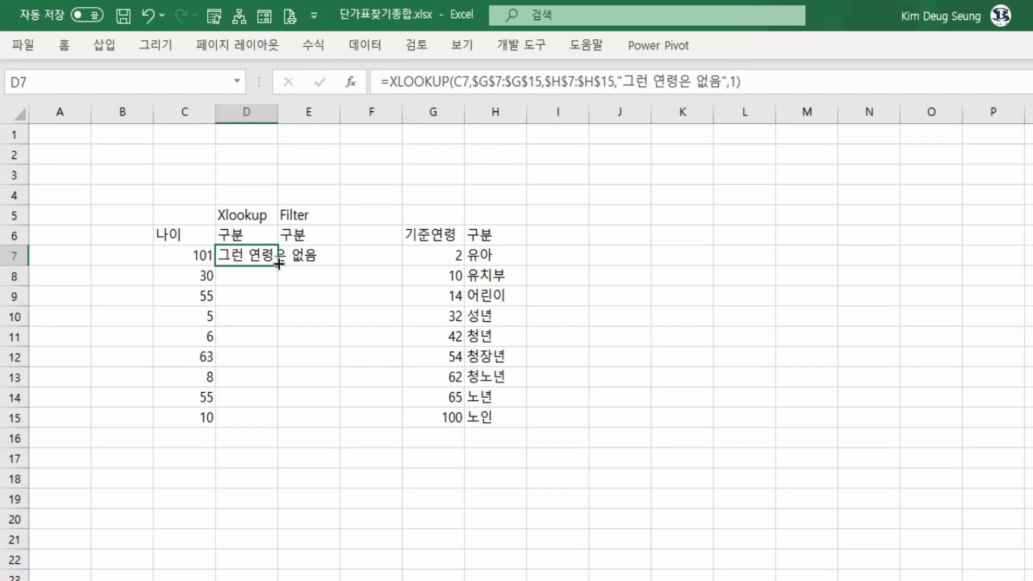
- Fill the XLOOKUP formula from D7 down through D15 for all listed ages
{"action": "left_click_drag", "start_coordinate": [279, 263], "coordinate": [279, 277]}
{"action": "left_click_drag", "start_coordinate": [279, 278], "coordinate": [276, 304]}
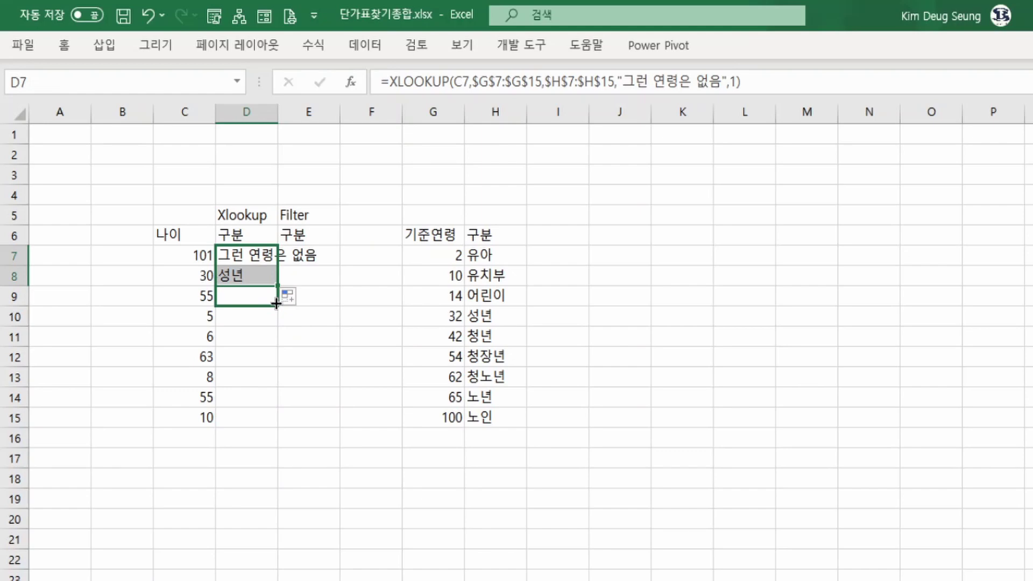
{"action": "left_click_drag", "start_coordinate": [276, 304], "coordinate": [276, 425]}
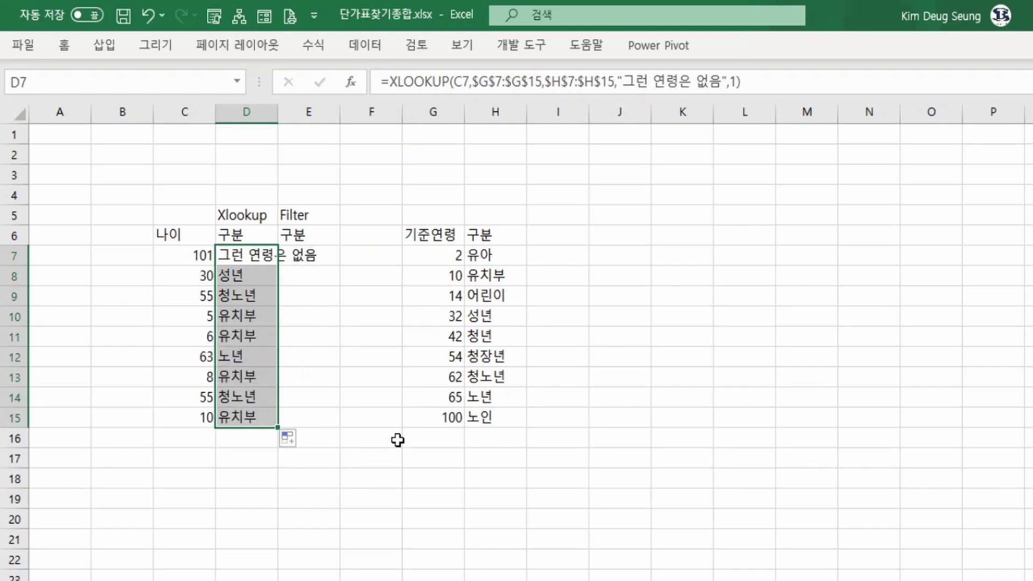
{"action": "left_click_drag", "start_coordinate": [253, 257], "coordinate": [251, 410]}
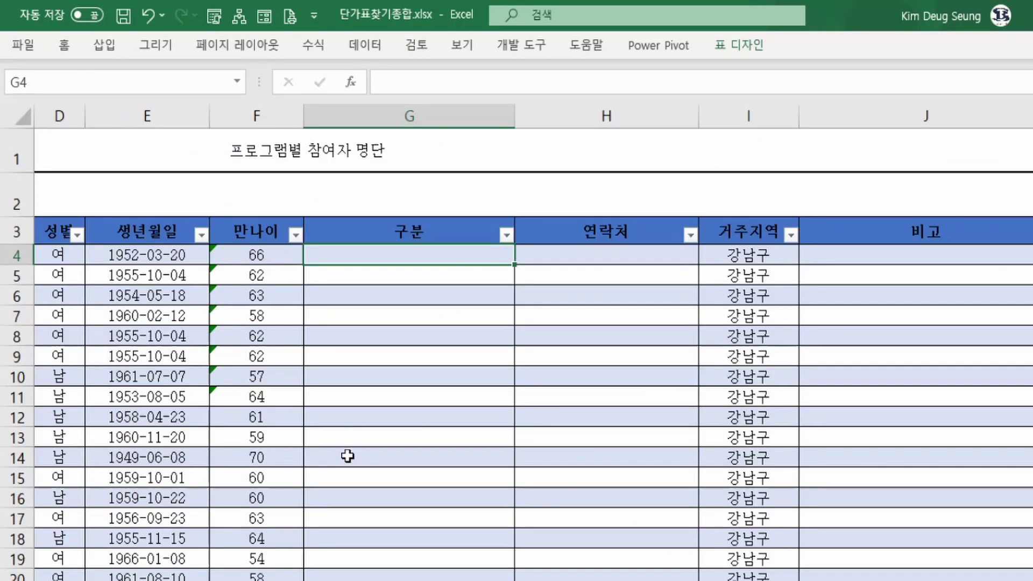
- Hide columns H through J (연락처, 거주지역, 비고) on the 프로그램별 참여자 명단 sheet
{"action": "left_click", "coordinate": [269, 316]}
{"action": "left_click", "coordinate": [395, 256]}
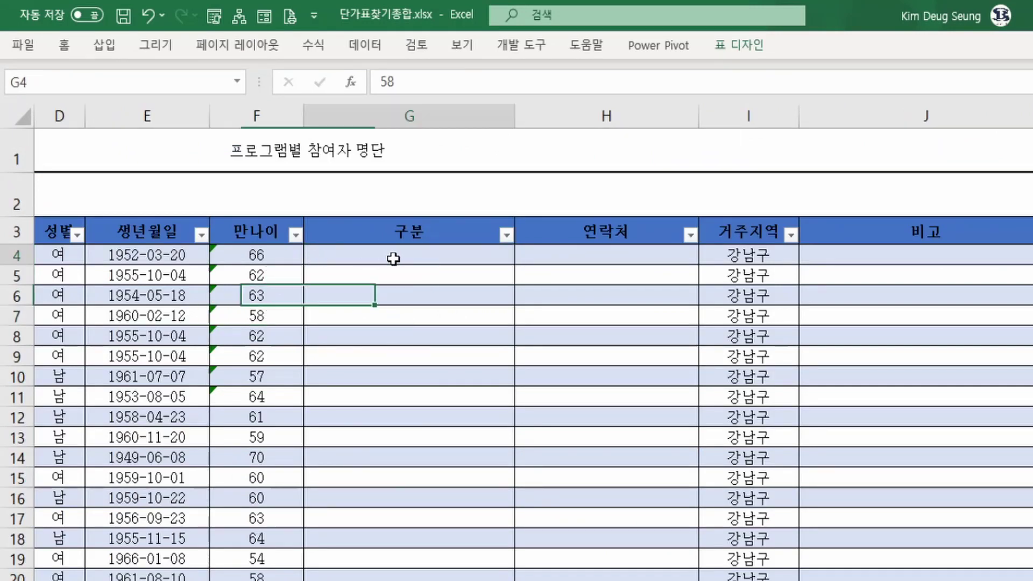
{"action": "left_click_drag", "start_coordinate": [587, 113], "coordinate": [925, 116]}
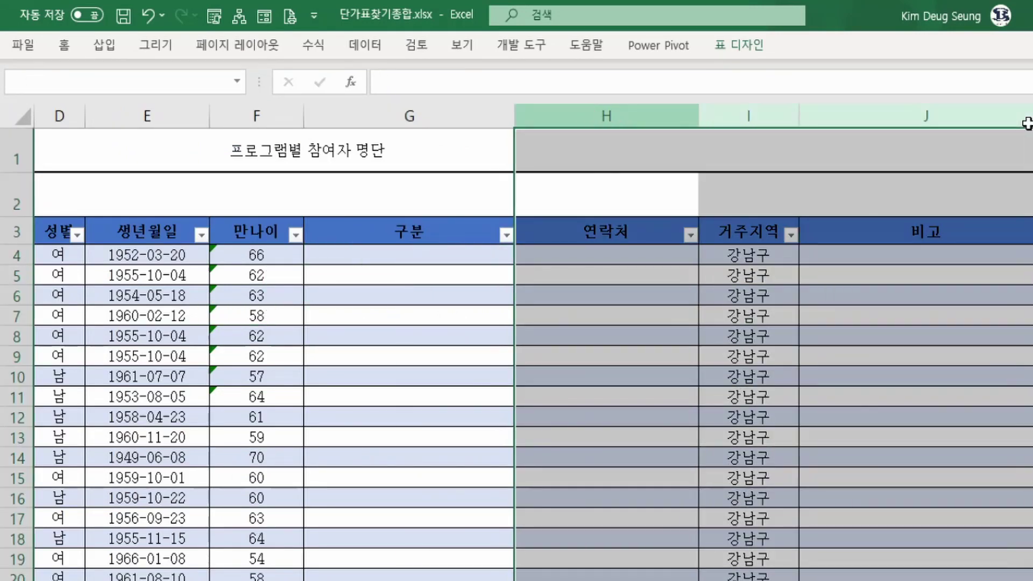
{"action": "left_click", "coordinate": [915, 160]}
{"action": "right_click", "coordinate": [915, 159]}
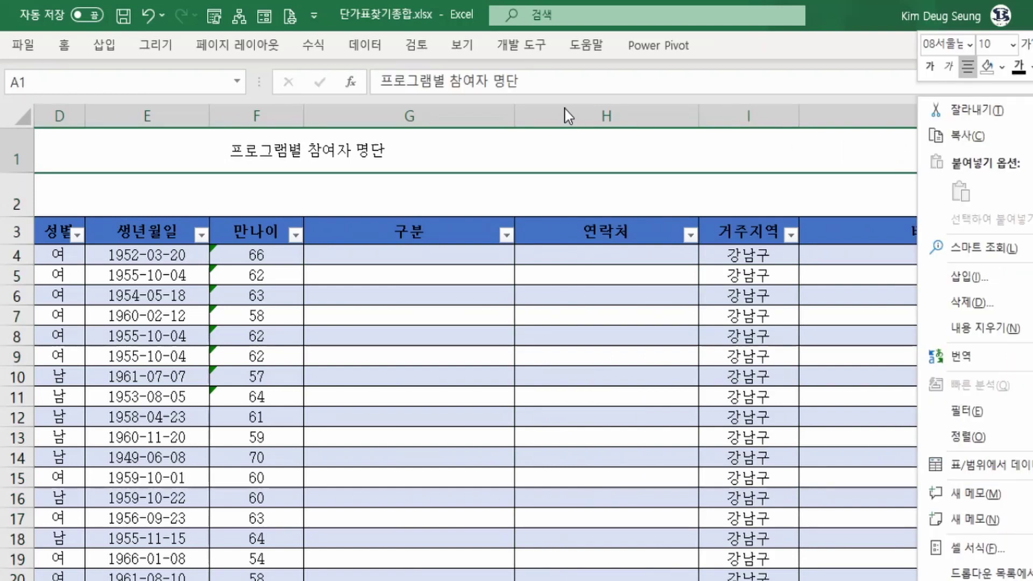
{"action": "left_click", "coordinate": [567, 108]}
{"action": "mouse_move", "coordinate": [567, 103]}
{"action": "left_mouse_down"}
{"action": "mouse_move", "coordinate": [528, 108]}
{"action": "mouse_move", "coordinate": [840, 119]}
{"action": "left_mouse_up"}
{"action": "right_click", "coordinate": [841, 120]}
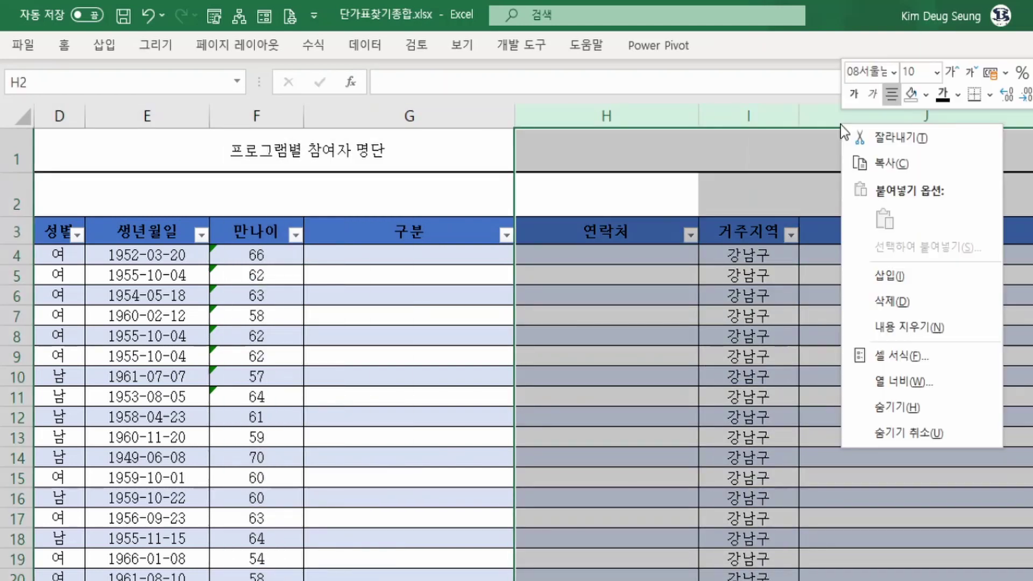
{"action": "left_click", "coordinate": [903, 411]}
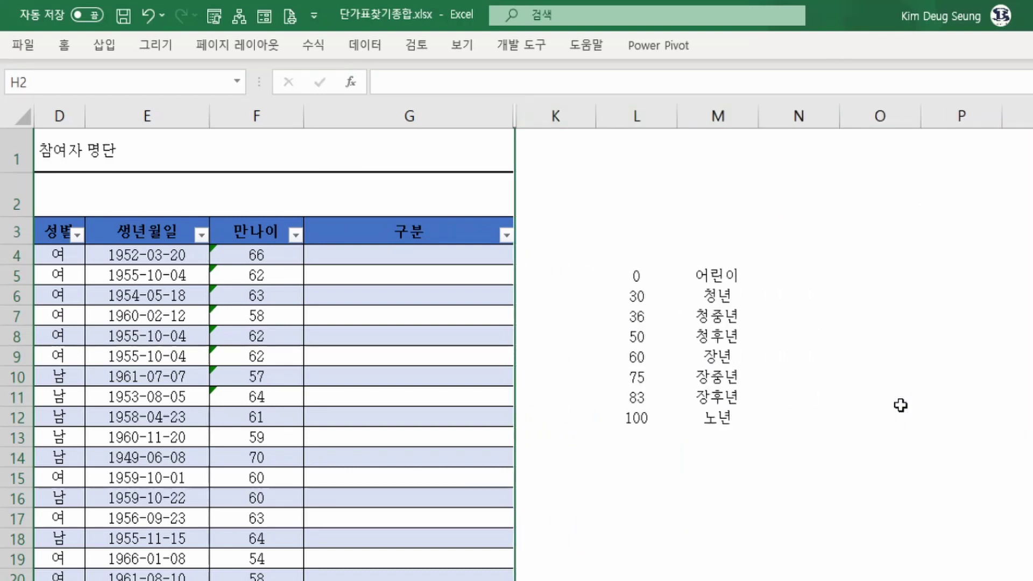
{"action": "left_click_drag", "start_coordinate": [635, 276], "coordinate": [717, 422]}
{"action": "left_click", "coordinate": [259, 259]}
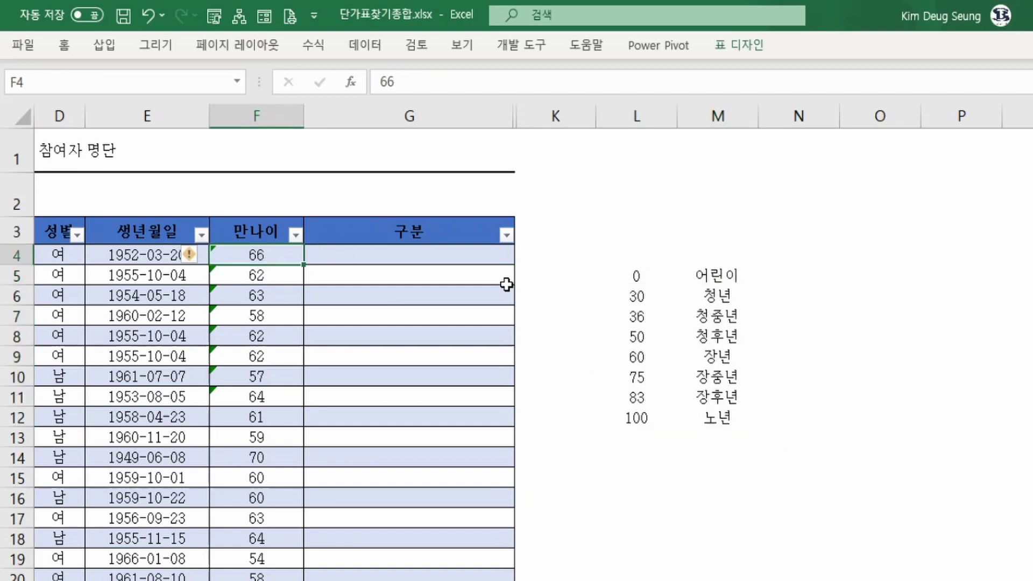
{"action": "left_click", "coordinate": [721, 277]}
{"action": "left_click_drag", "start_coordinate": [714, 358], "coordinate": [719, 417]}
{"action": "left_click", "coordinate": [429, 259]}
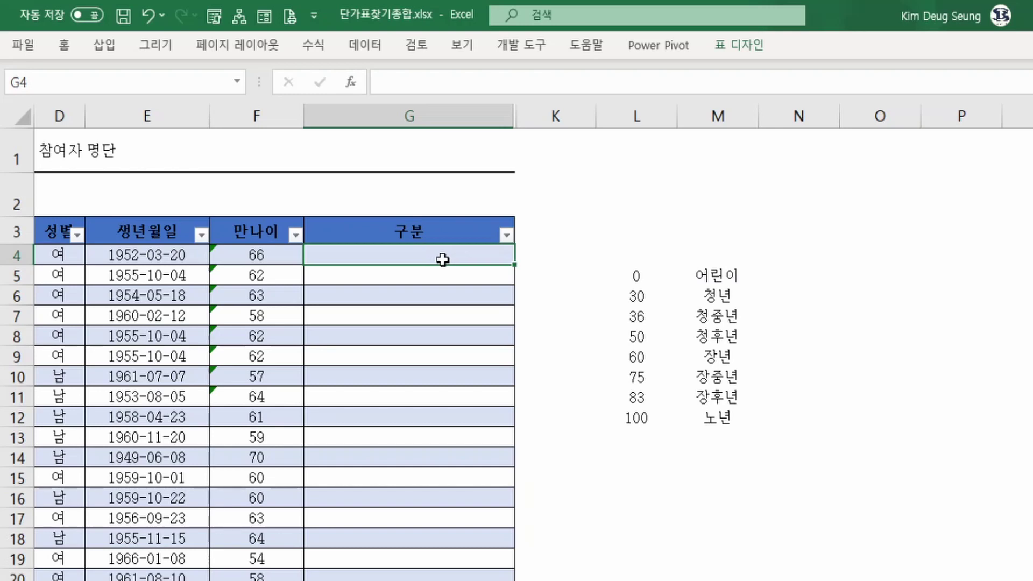
- Add the headers 기준연령 in L4 and 구분 in M4 above the age thresholds and labels
{"action": "left_click", "coordinate": [644, 263]}
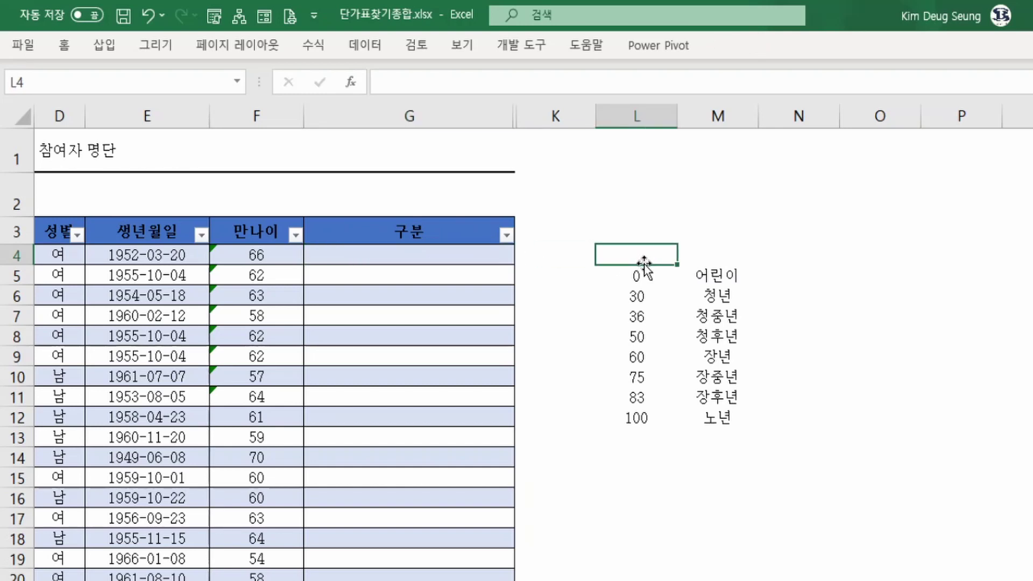
{"action": "double_click", "coordinate": [644, 263]}
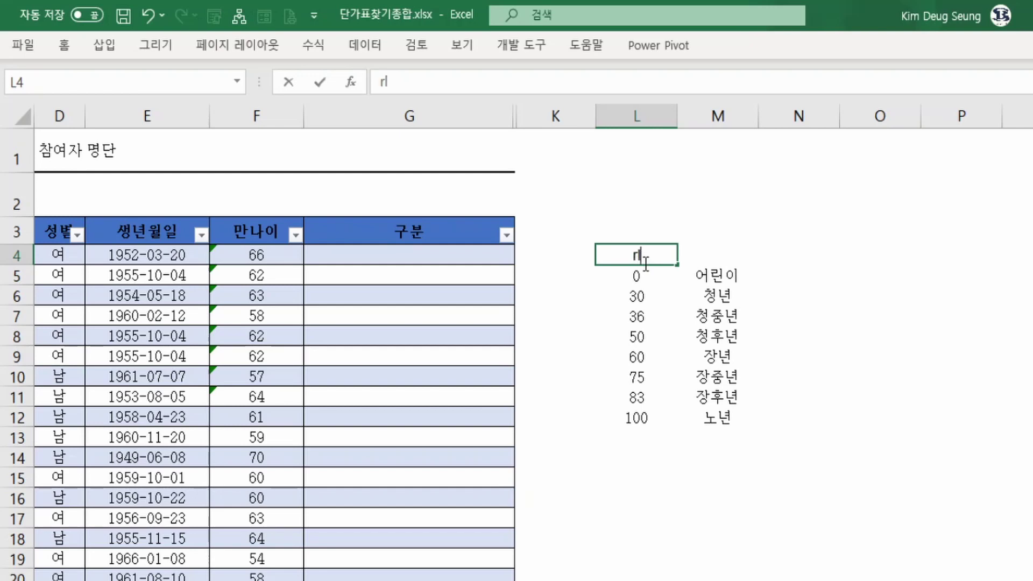
{"action": "type", "text": "rl"}
{"action": "key", "text": "BackSpace"}
{"action": "key", "text": "BackSpace"}
{"action": "key", "text": "Hangul"}
{"action": "type", "text": "기준여ㄴ려ㅇ"}
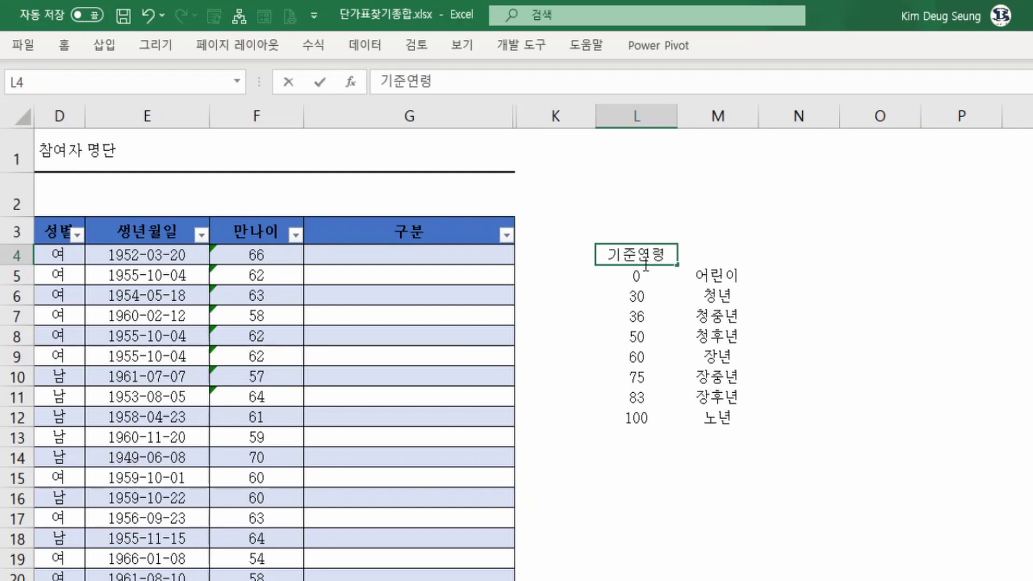
{"action": "key", "text": "Return"}
{"action": "key", "text": "Right"}
{"action": "key", "text": "Up"}
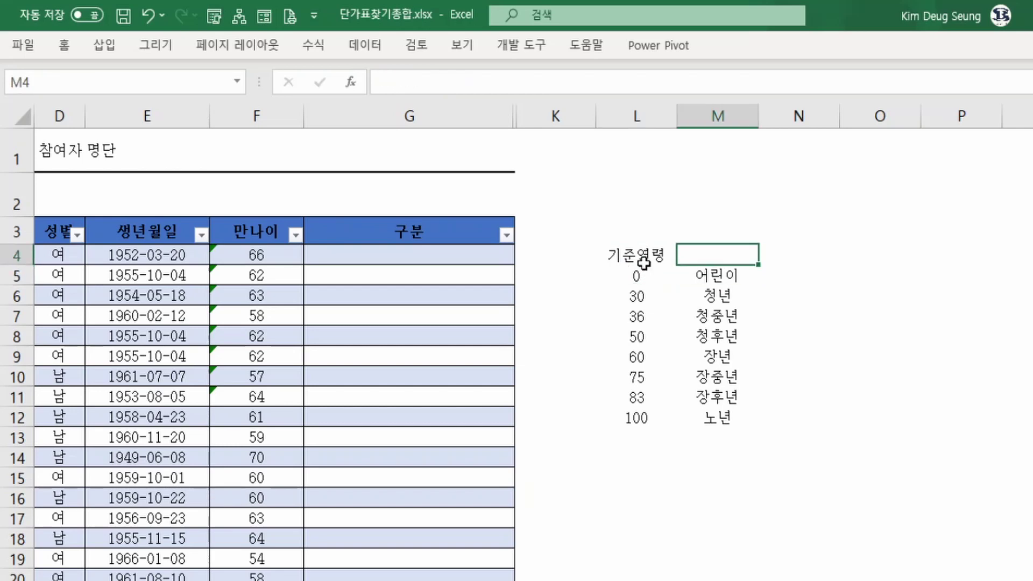
{"action": "type", "text": "구분"}
{"action": "key", "text": "Return"}
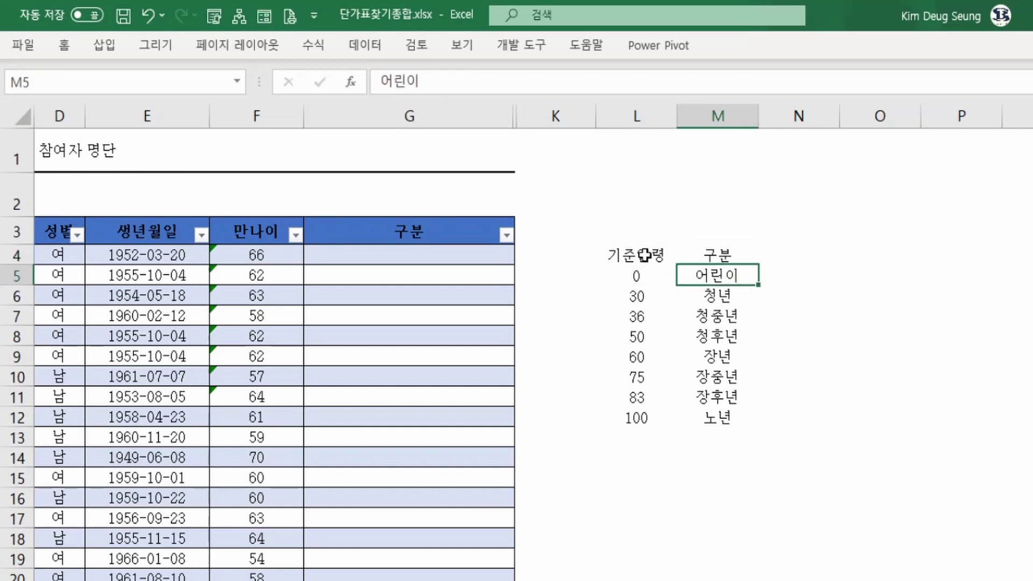
- Convert the age threshold range L4:M12 into a table with its first row as headers
{"action": "key", "text": "Up"}
{"action": "key", "text": "Left"}
{"action": "key", "text": "shift+Right"}
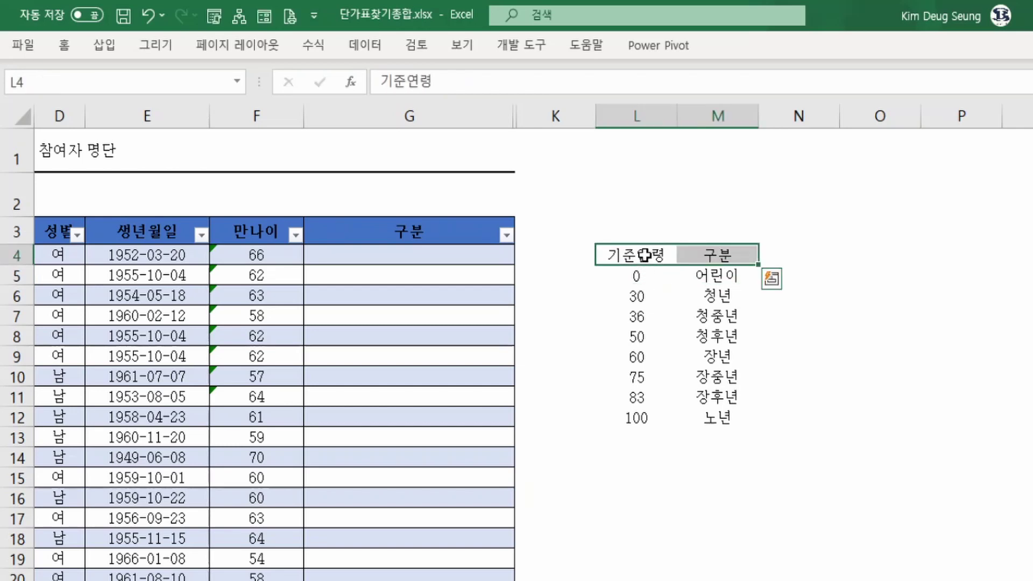
{"action": "key", "text": "ctrl+shift+Down"}
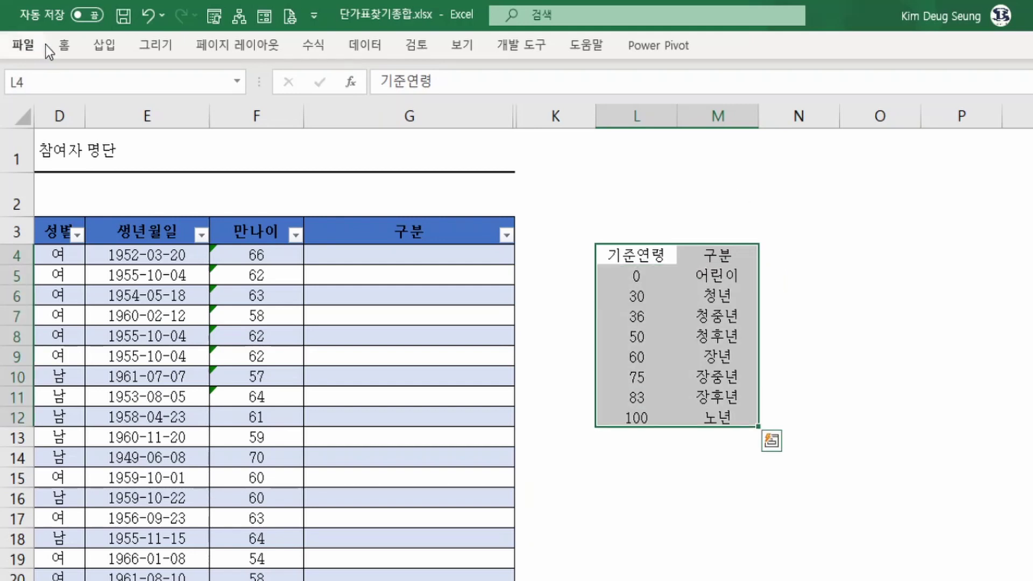
{"action": "left_click", "coordinate": [98, 53]}
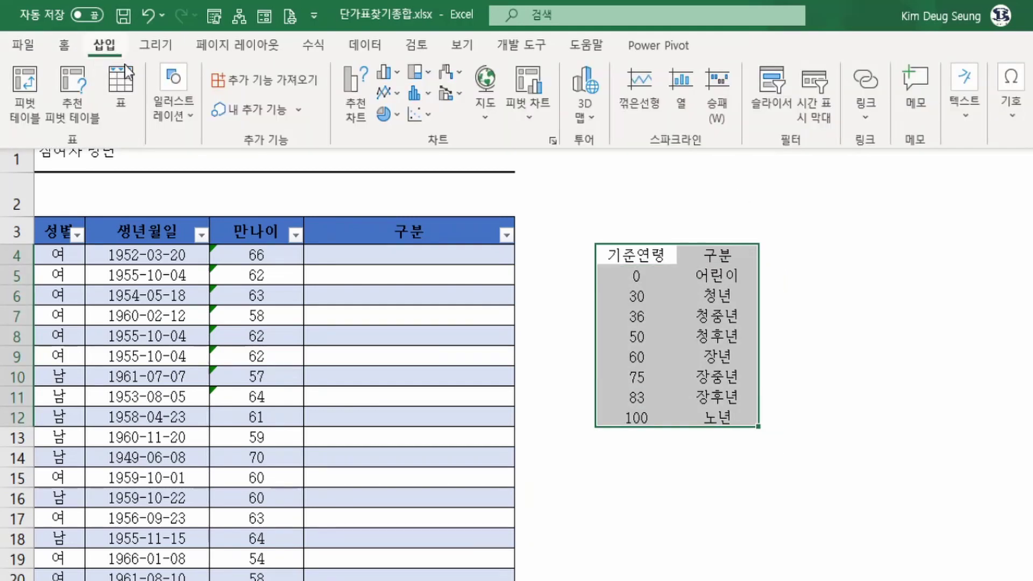
{"action": "key", "text": "ctrl+t"}
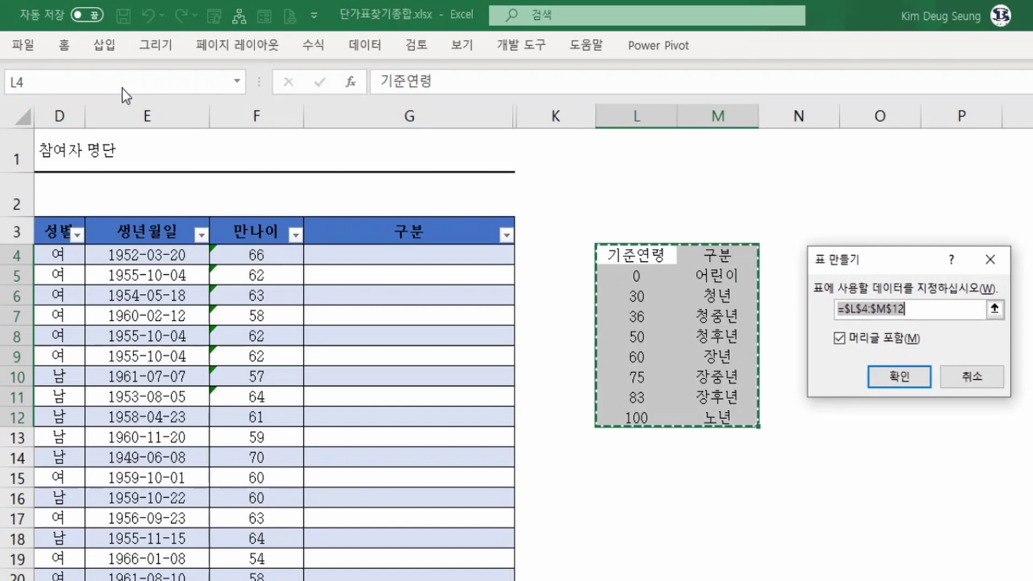
{"action": "key", "text": "Return"}
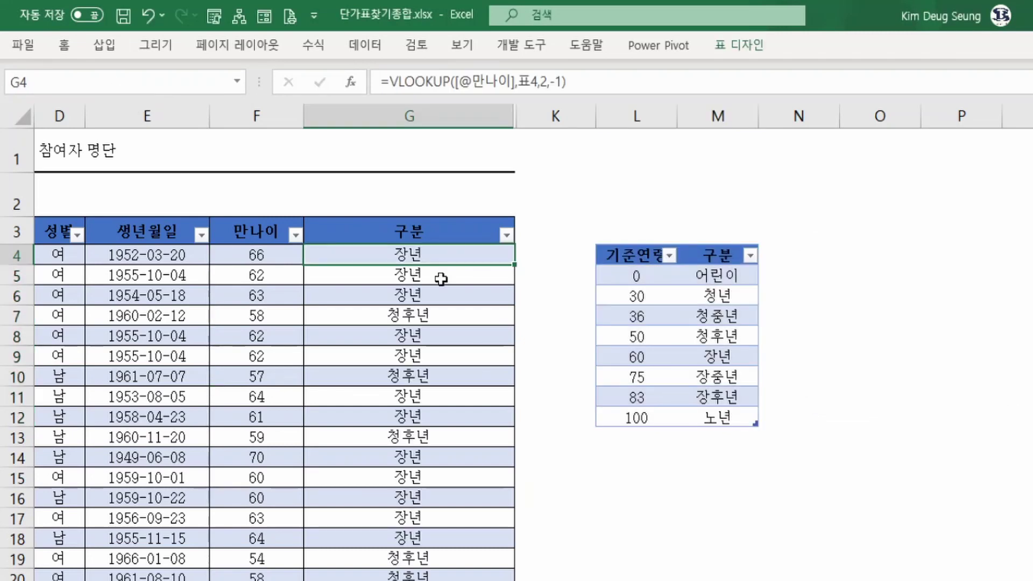
- Start an XLOOKUP formula in G4 with the row's 만나이 as the lookup value
{"action": "type", "text": "="}
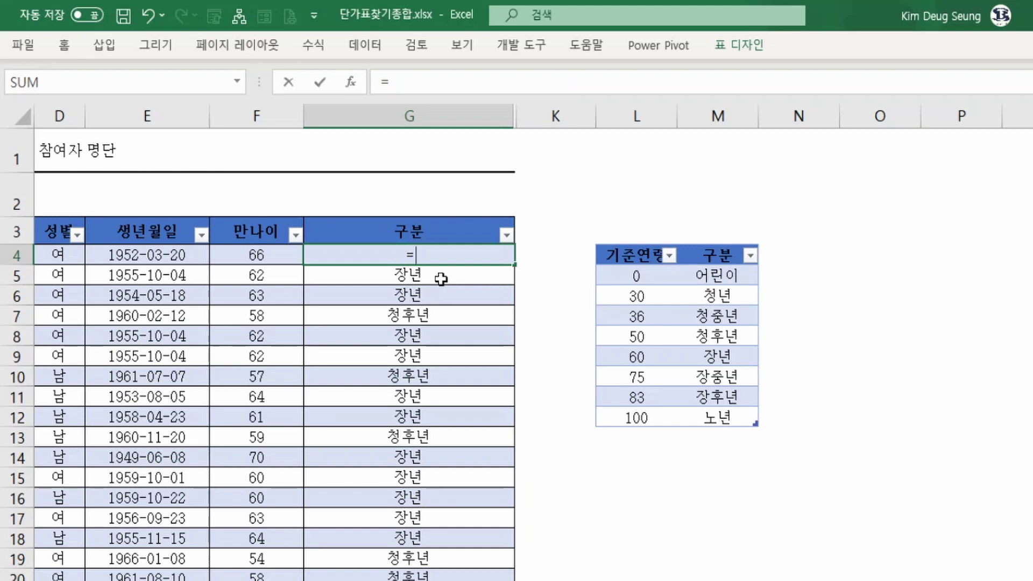
{"action": "type", "text": "xl"}
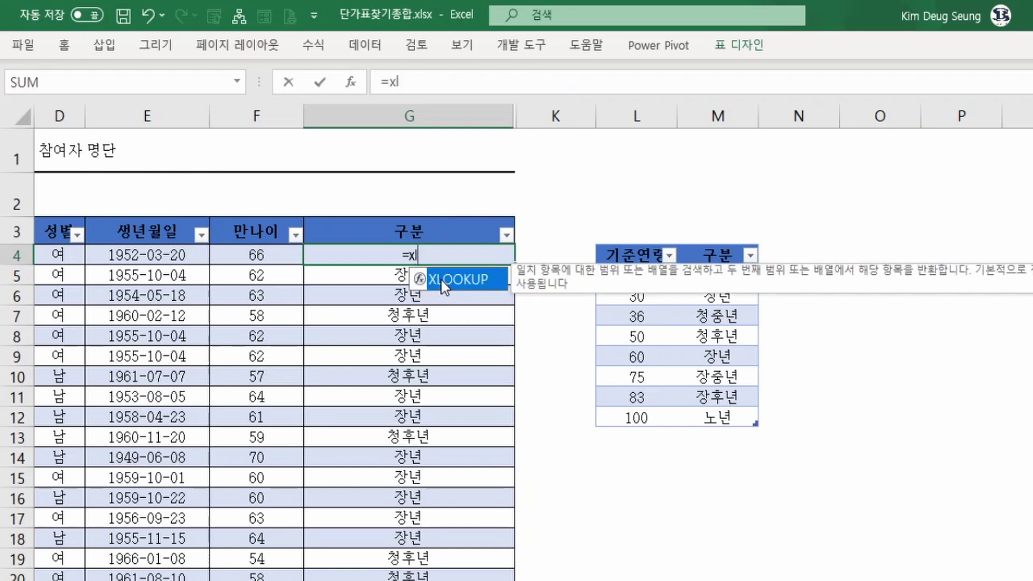
{"action": "double_click", "coordinate": [442, 280]}
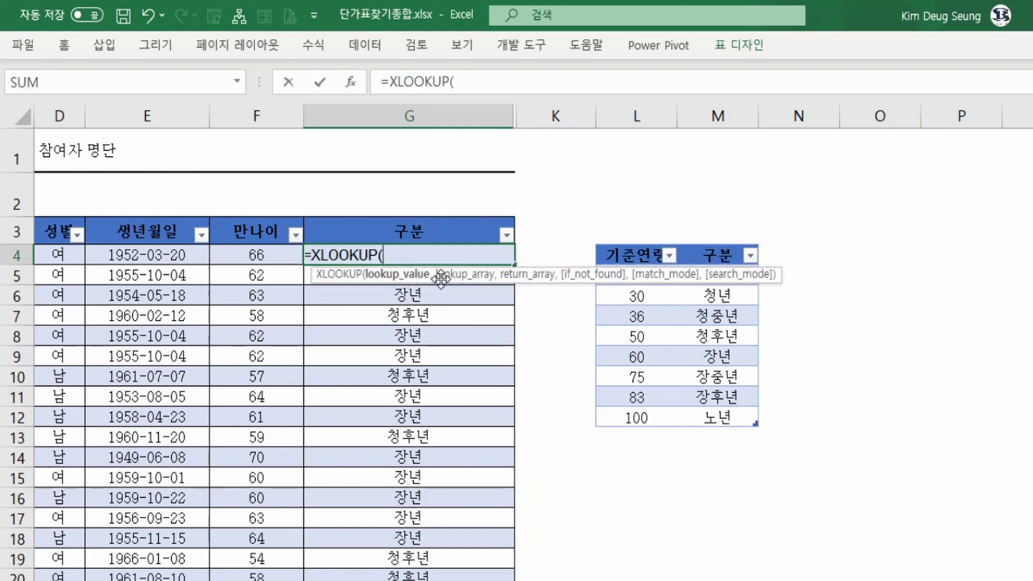
{"action": "left_click", "coordinate": [353, 82]}
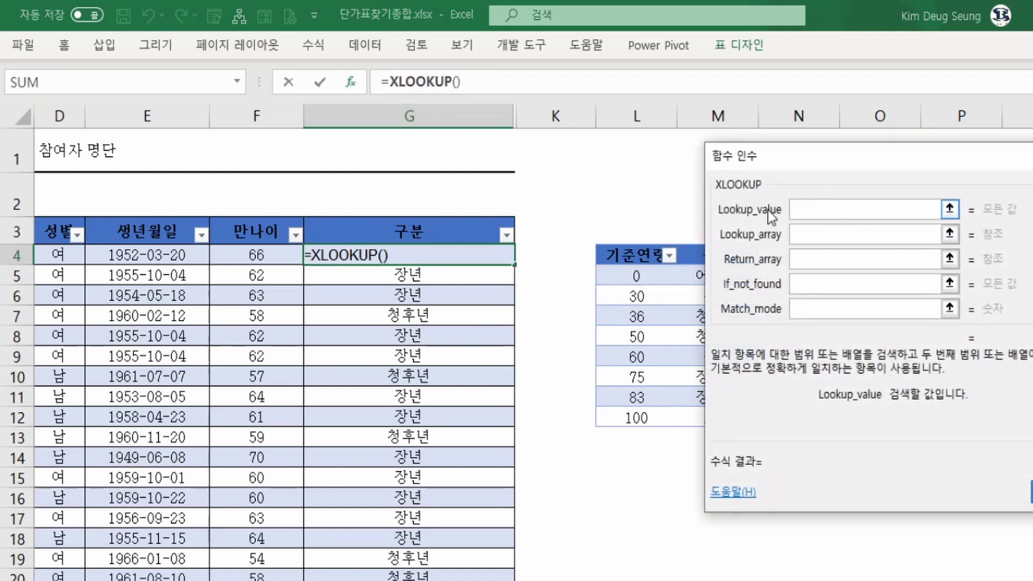
{"action": "left_click", "coordinate": [274, 255]}
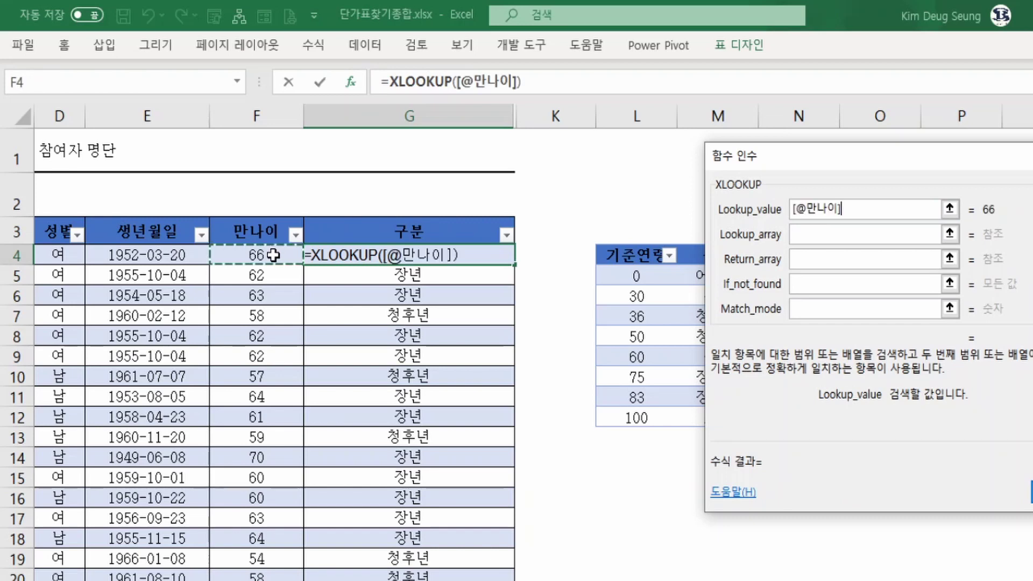
- Set the XLOOKUP lookup array to the threshold table's 기준연령 column and the return array to its 구분 column
{"action": "left_click", "coordinate": [819, 237]}
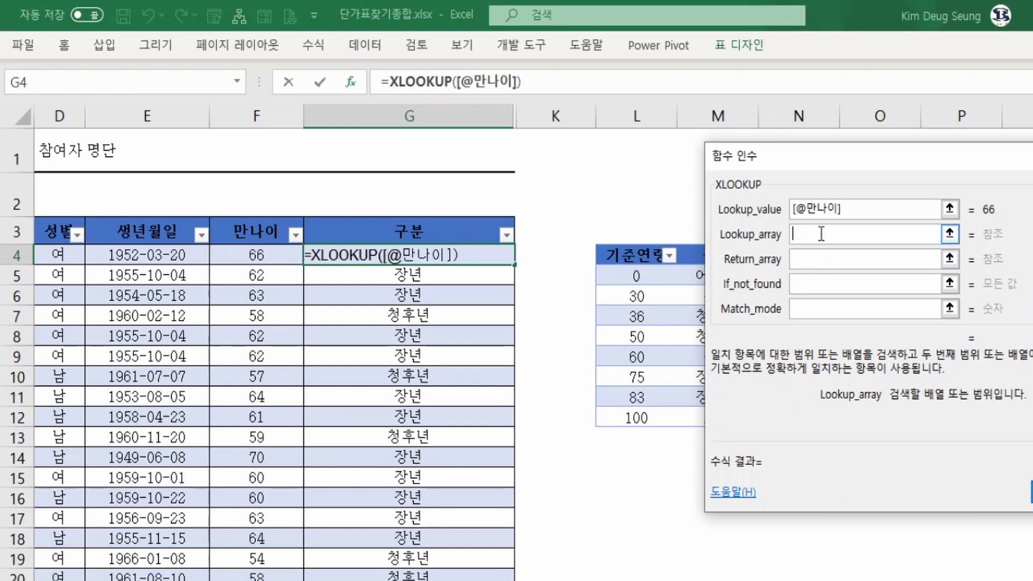
{"action": "left_click_drag", "start_coordinate": [846, 155], "coordinate": [986, 171]}
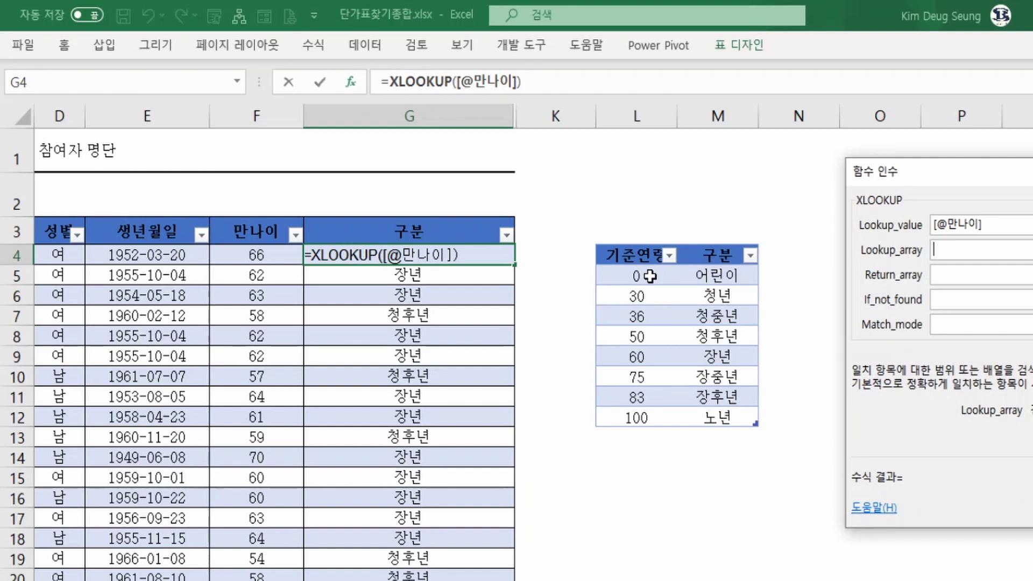
{"action": "left_click_drag", "start_coordinate": [650, 276], "coordinate": [634, 419]}
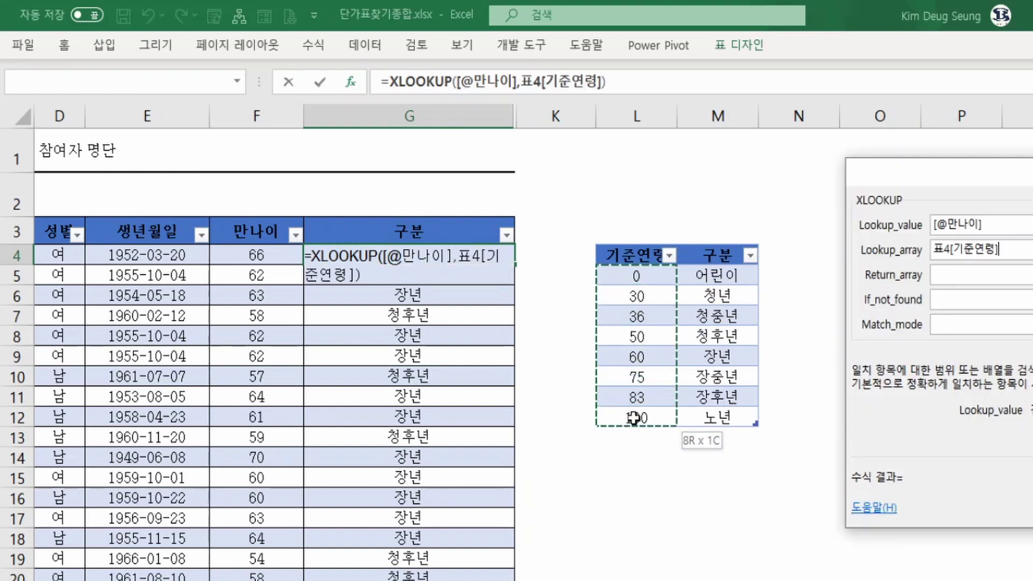
{"action": "left_click", "coordinate": [973, 276]}
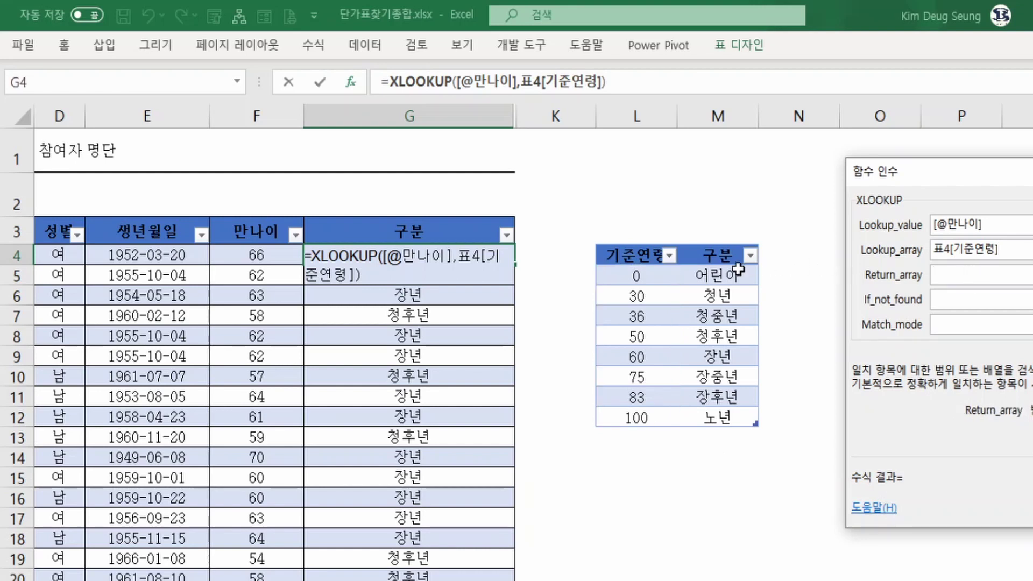
{"action": "left_click_drag", "start_coordinate": [738, 275], "coordinate": [737, 416]}
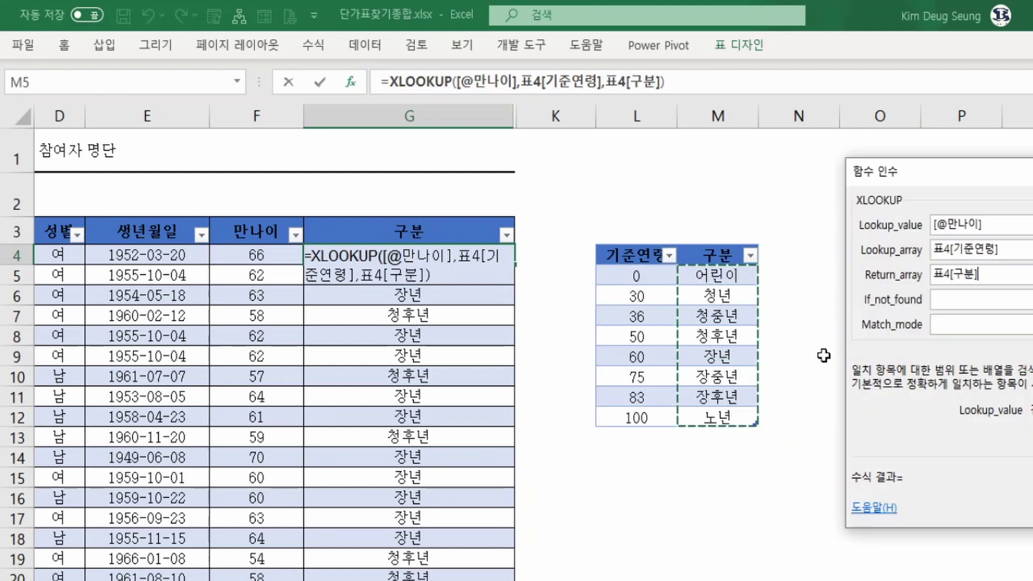
- Set the XLOOKUP not-found value to "없다" and the match mode to 1, and enter the formula for the 구분 column
{"action": "left_click", "coordinate": [974, 299]}
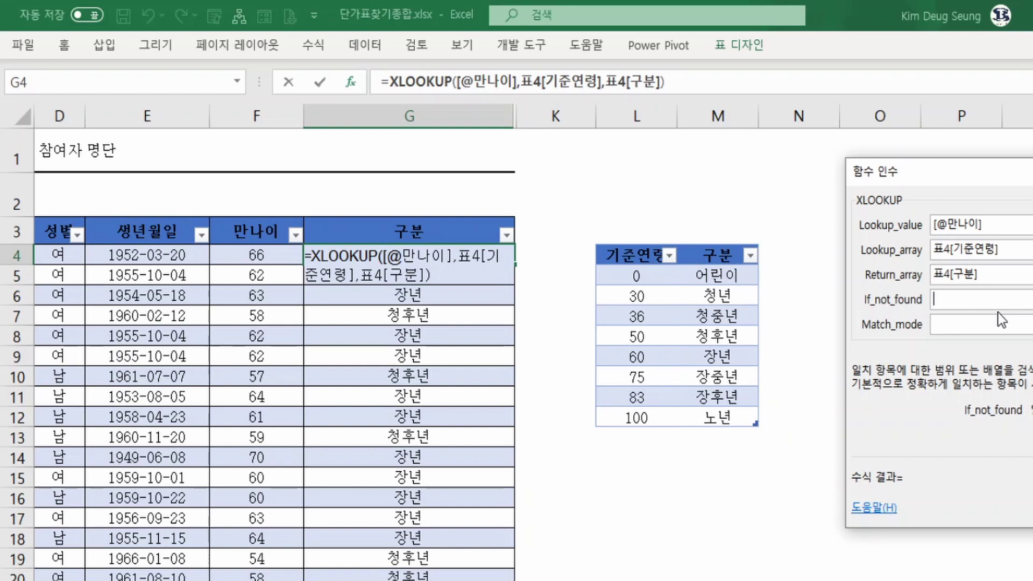
{"action": "type", "text": "\"dj"}
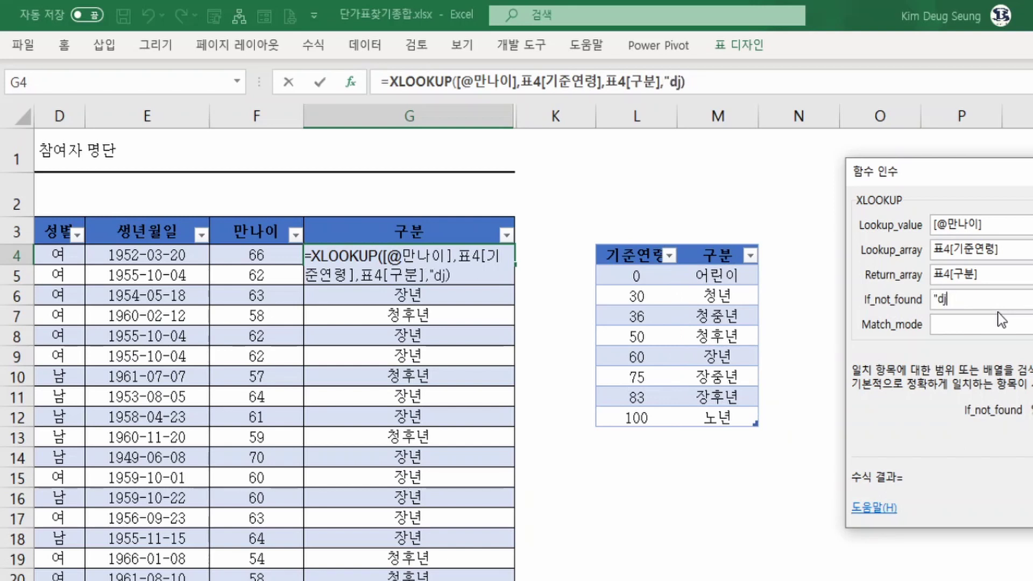
{"action": "key", "text": "BackSpace"}
{"action": "key", "text": "BackSpace"}
{"action": "type", "text": "없다"}
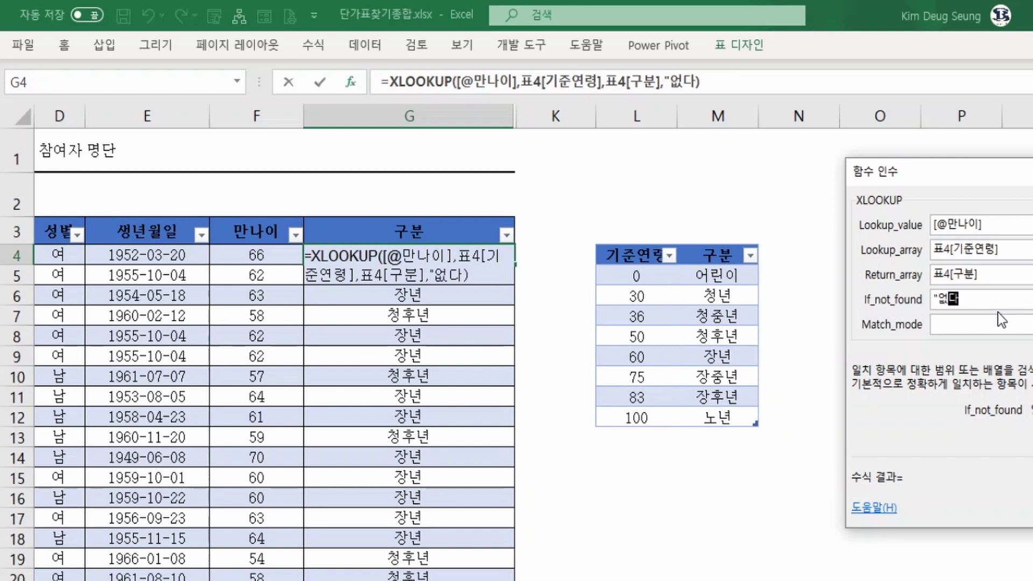
{"action": "type", "text": "\""}
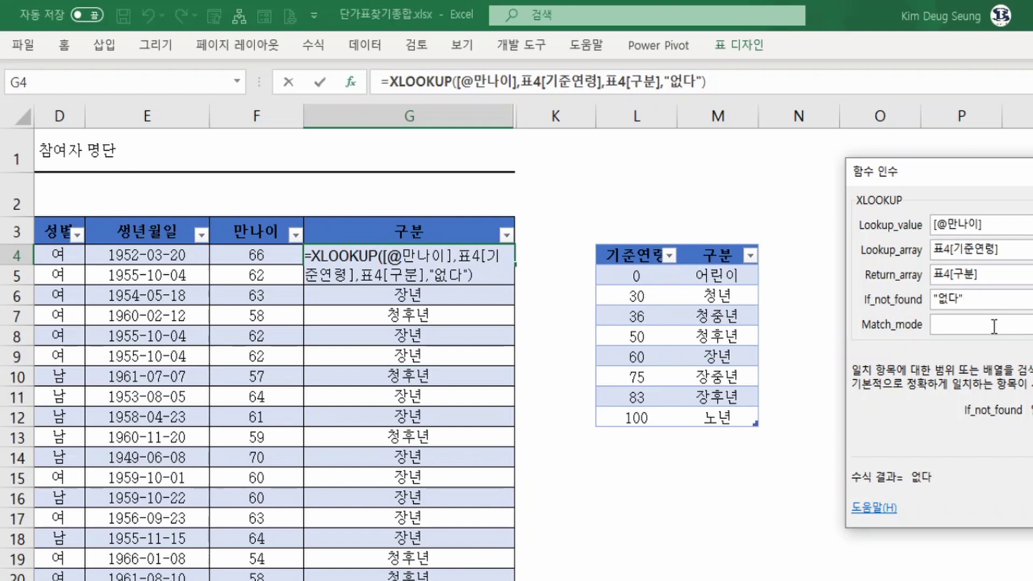
{"action": "left_click", "coordinate": [995, 326]}
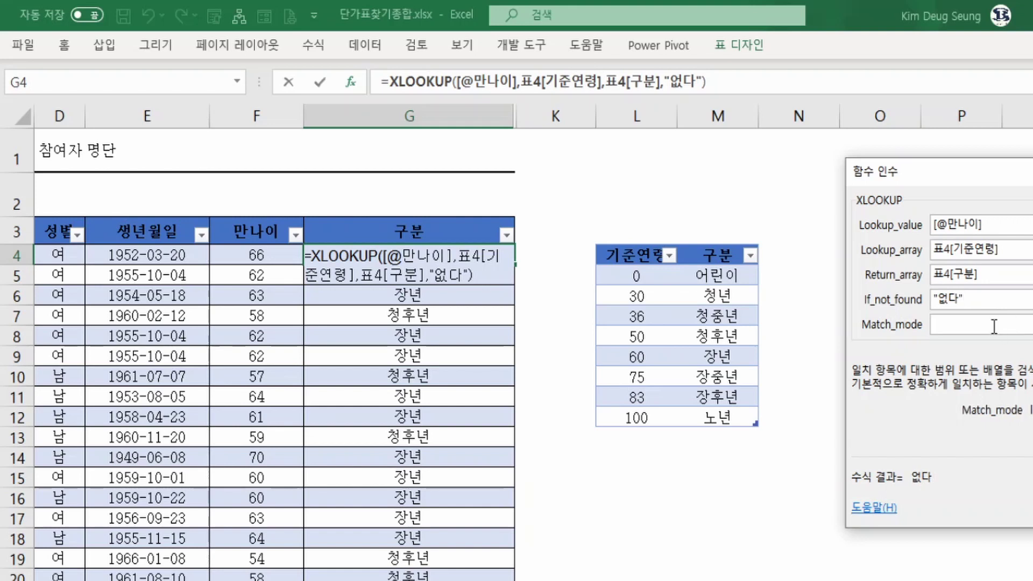
{"action": "type", "text": "1"}
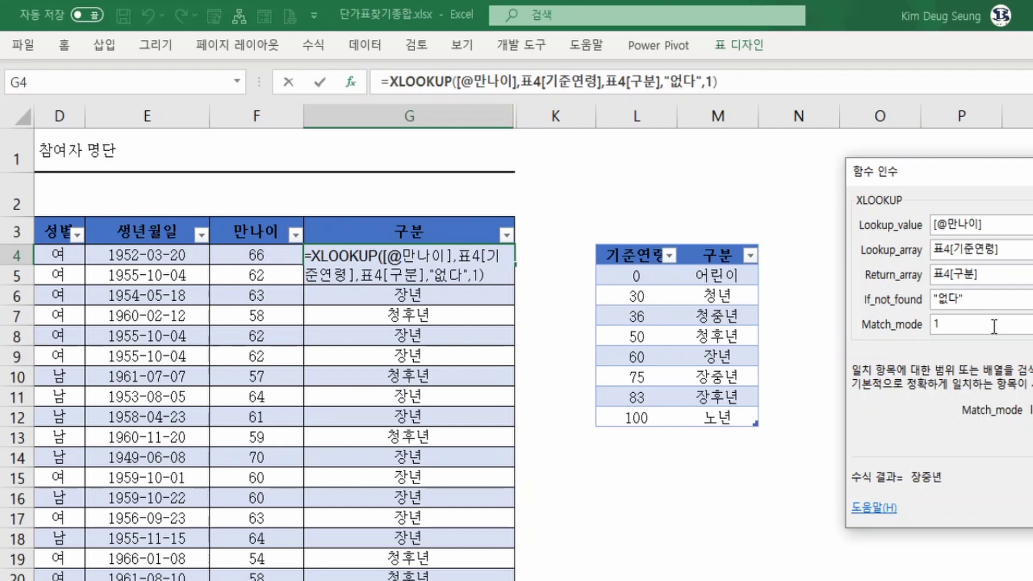
{"action": "key", "text": "Return"}
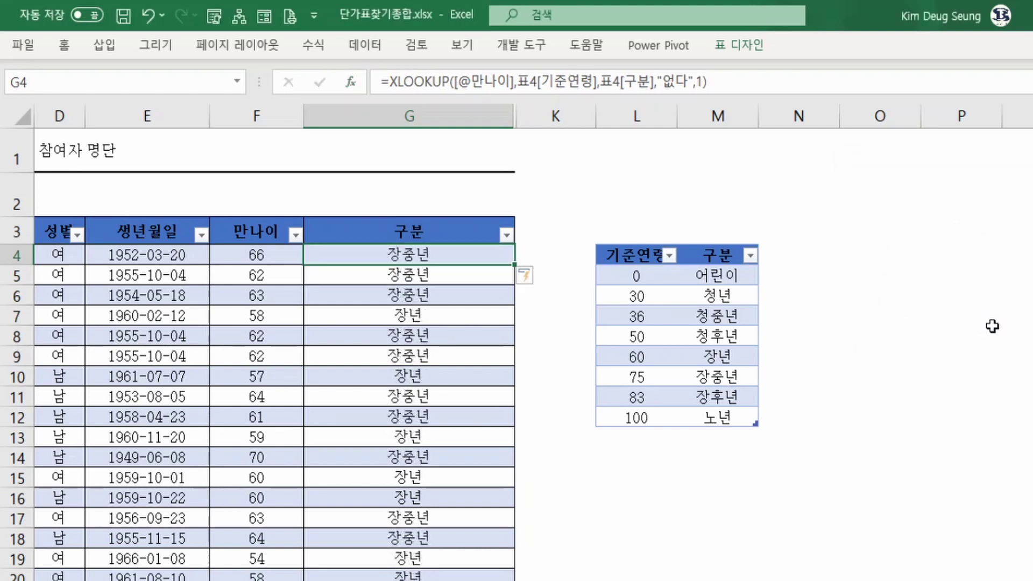
- Compare the ages in F4, F5 and F7 and their 구분 labels with the matching rows of the threshold table
{"action": "left_click", "coordinate": [225, 259]}
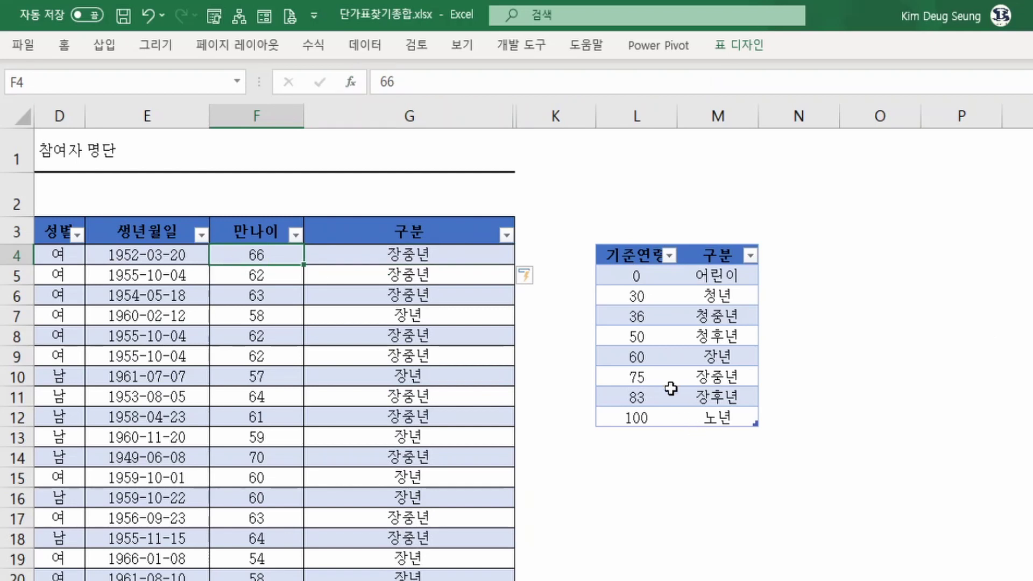
{"action": "left_click_drag", "start_coordinate": [654, 387], "coordinate": [661, 356]}
{"action": "left_click", "coordinate": [720, 379]}
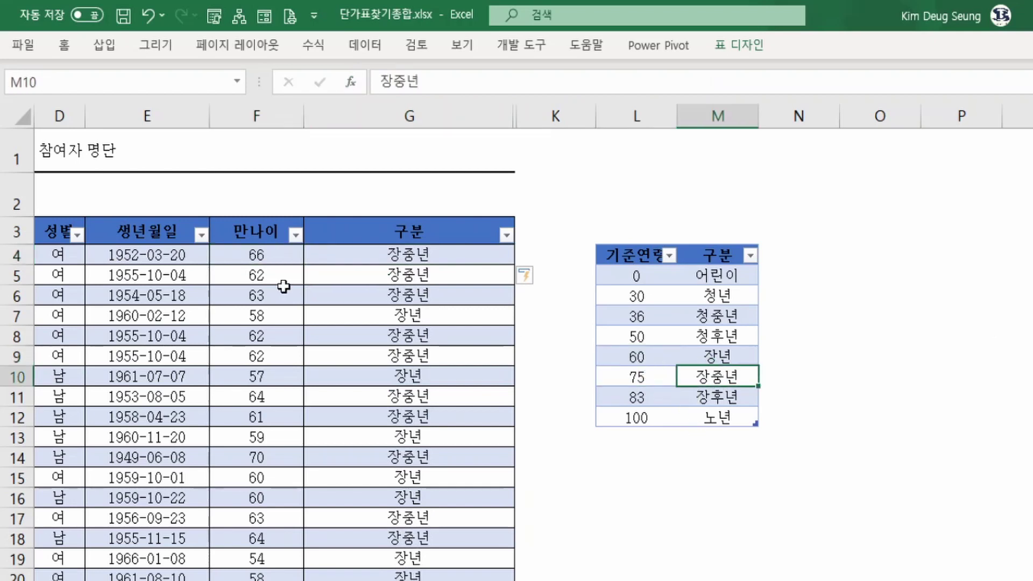
{"action": "left_click", "coordinate": [272, 274]}
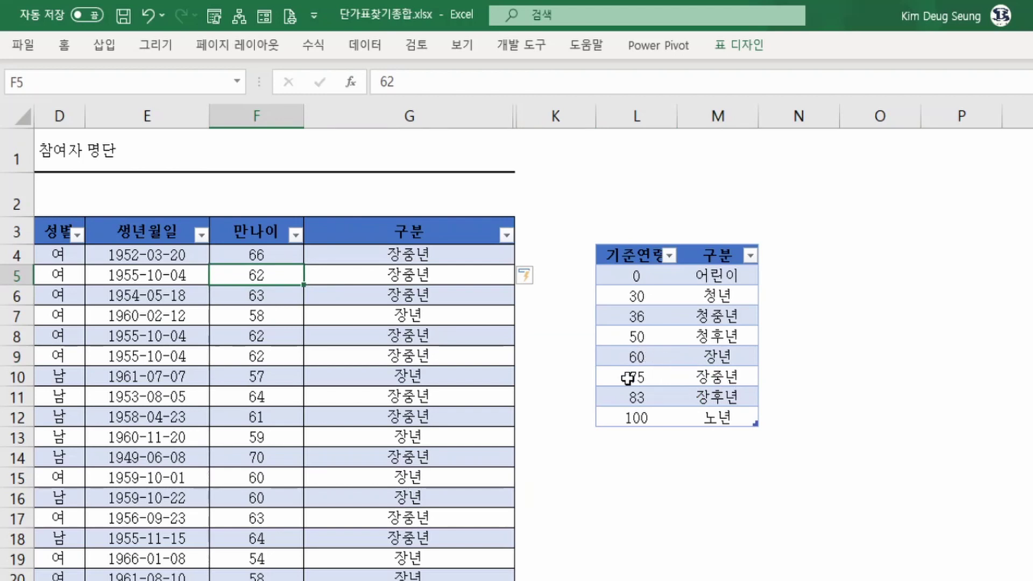
{"action": "left_click", "coordinate": [273, 315]}
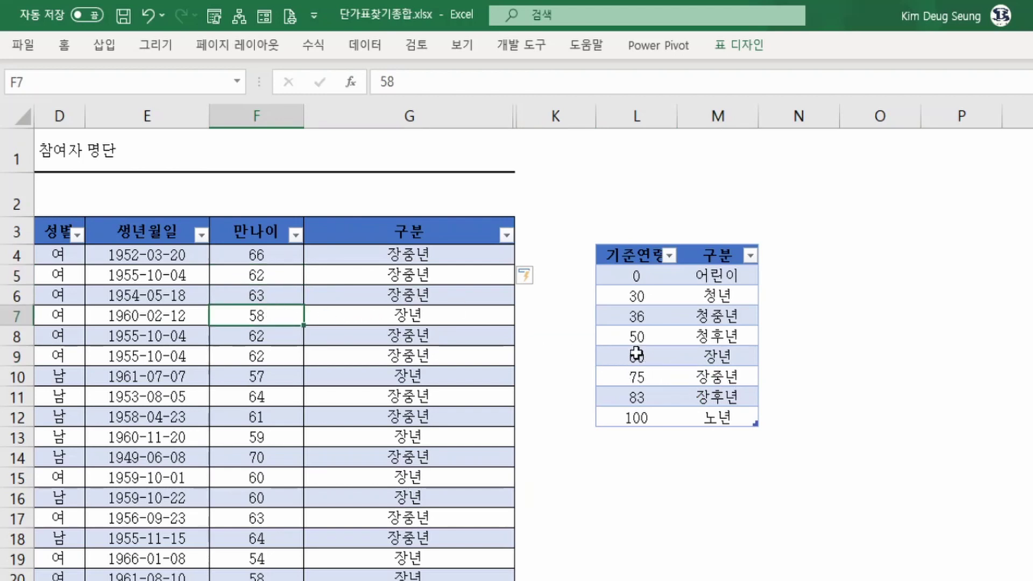
{"action": "left_click_drag", "start_coordinate": [636, 360], "coordinate": [742, 341]}
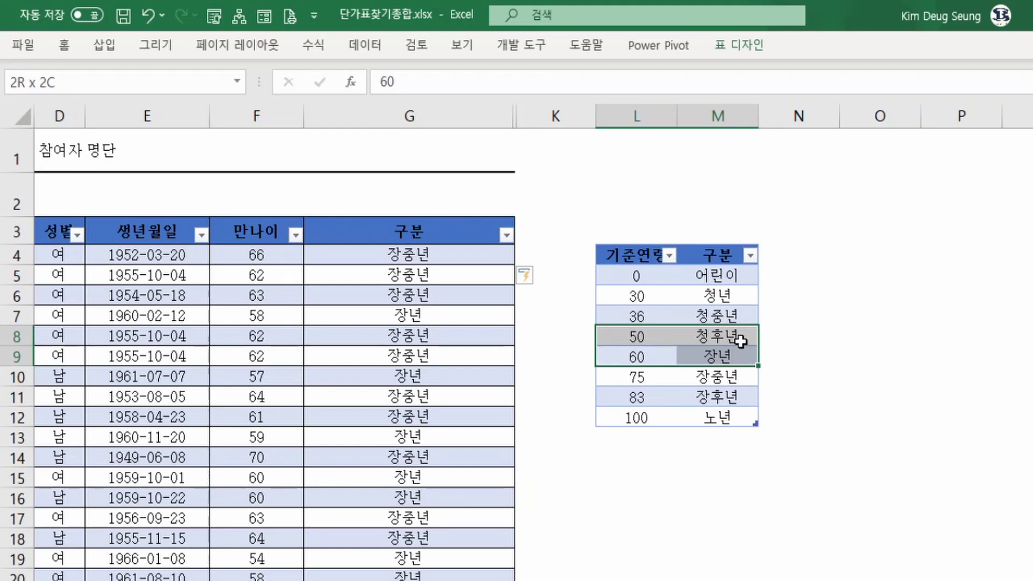
{"action": "left_click", "coordinate": [721, 356]}
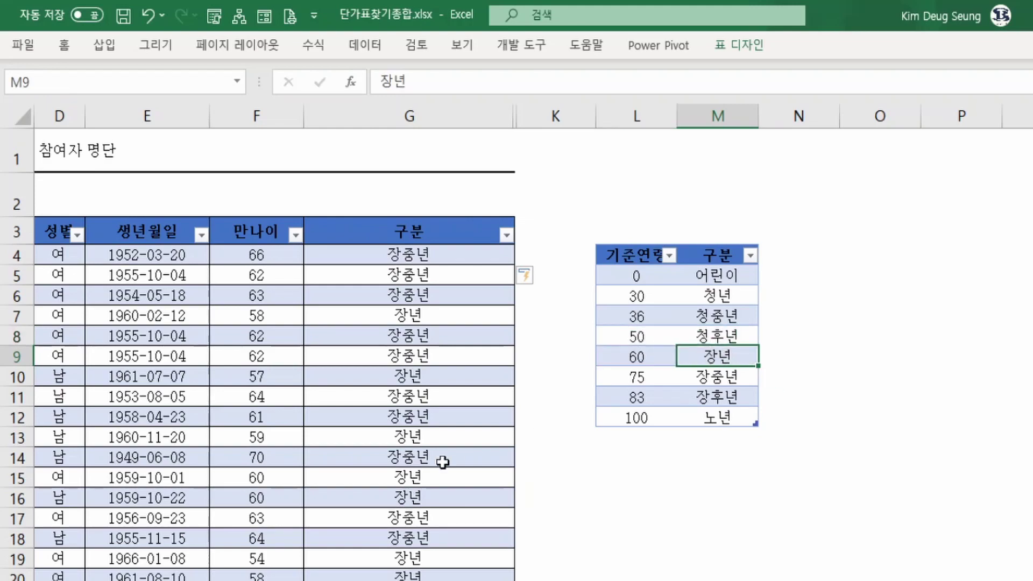
- Review the 만나이 and 구분 columns down to the last rows of the participant list and return to its top
{"action": "scroll", "coordinate": [431, 482], "scroll_direction": "down", "scroll_amount": 20}
{"action": "scroll", "coordinate": [431, 480], "scroll_direction": "down", "scroll_amount": 13}
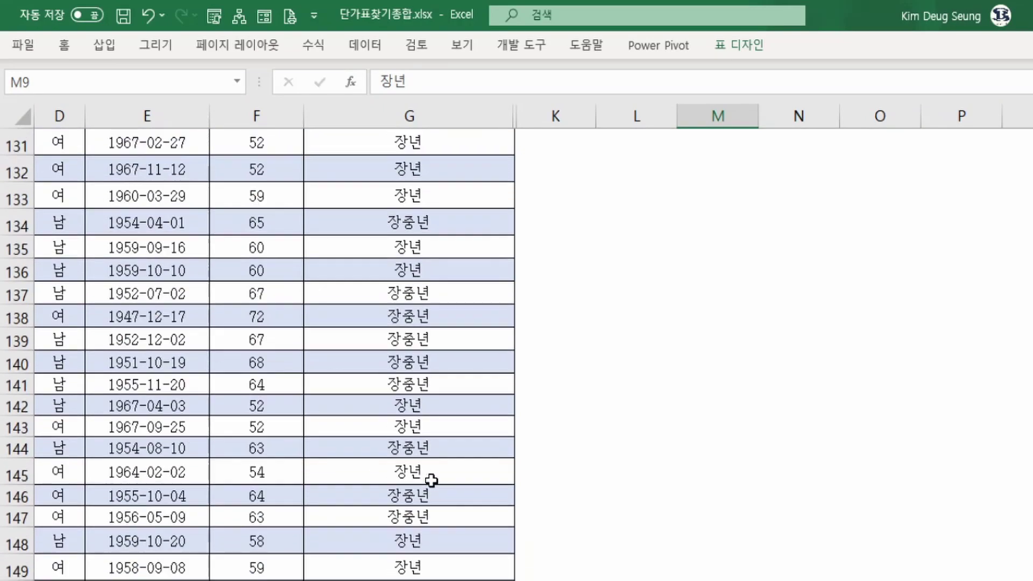
{"action": "scroll", "coordinate": [431, 480], "scroll_direction": "down", "scroll_amount": 20}
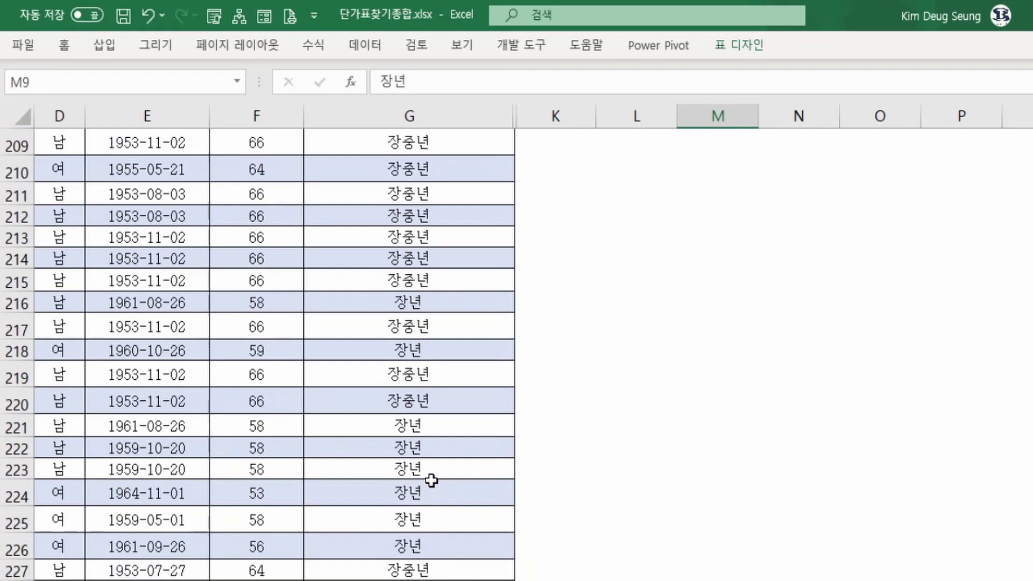
{"action": "scroll", "coordinate": [431, 480], "scroll_direction": "down", "scroll_amount": 20}
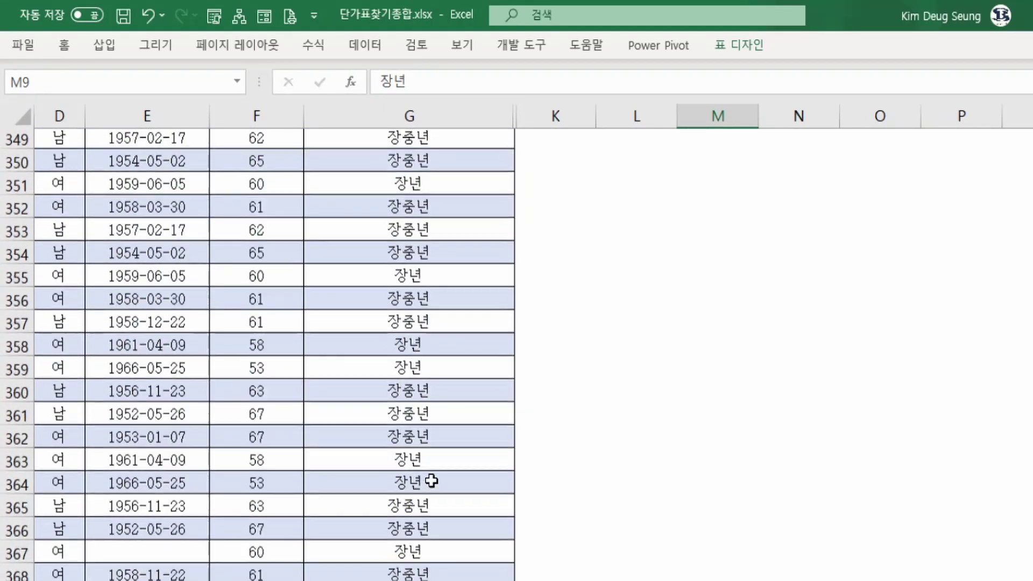
{"action": "scroll", "coordinate": [431, 480], "scroll_direction": "down", "scroll_amount": 20}
{"action": "left_click", "coordinate": [263, 489]}
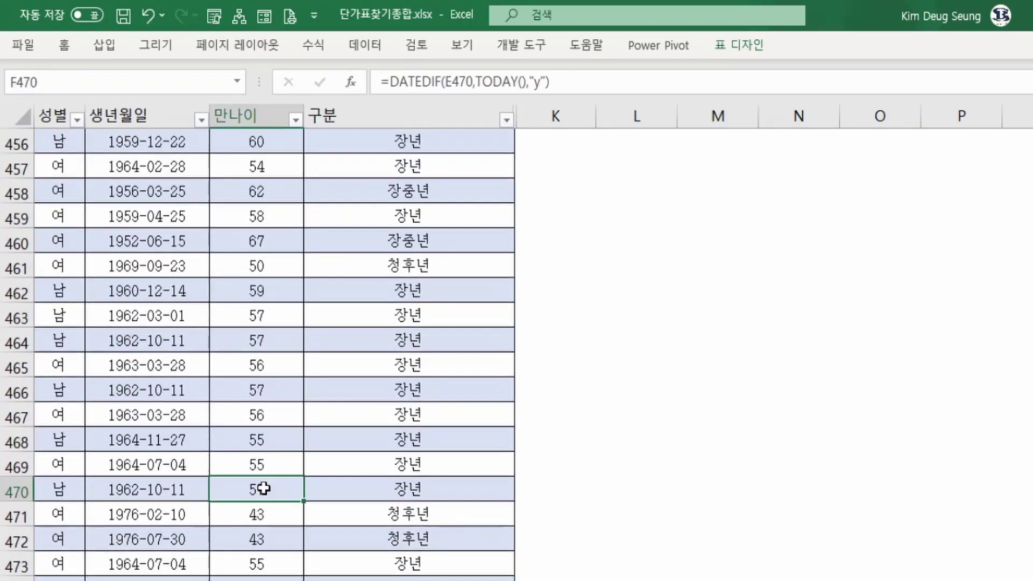
{"action": "key", "text": "ctrl+Down"}
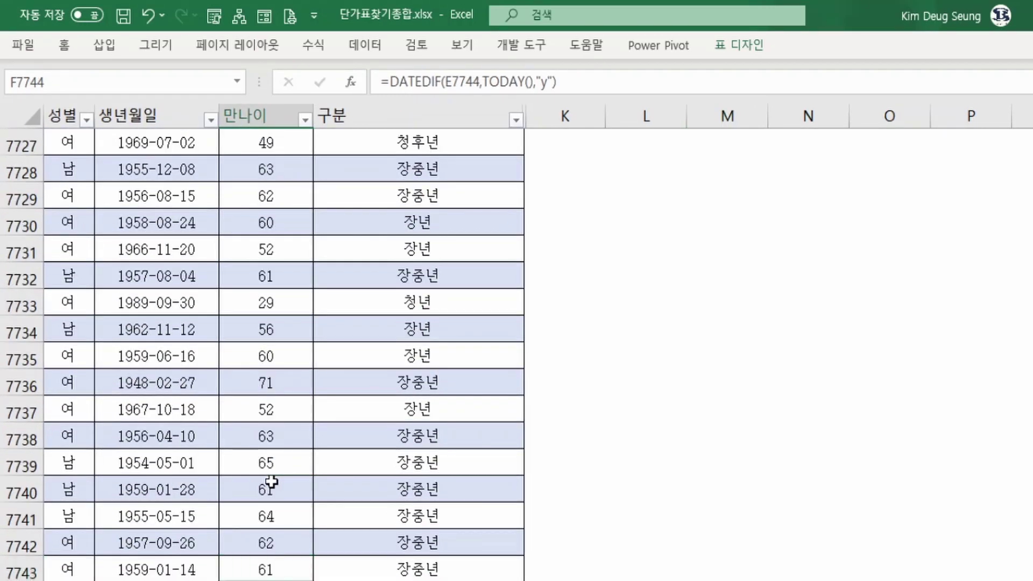
{"action": "key", "text": "Up"}
{"action": "key", "text": "Up"}
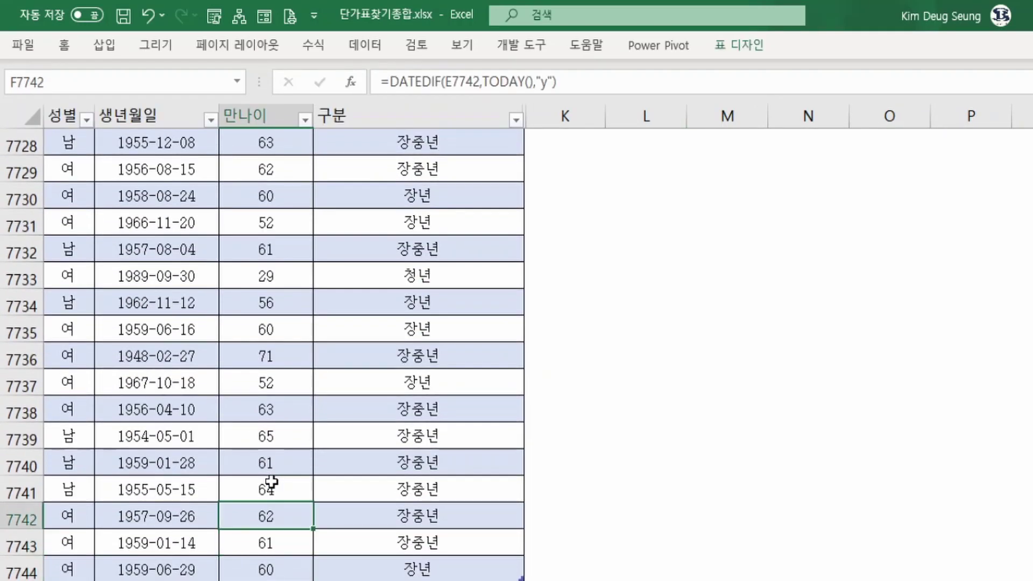
{"action": "key", "text": "ctrl+Up"}
{"action": "key", "text": "Up"}
{"action": "key", "text": "Up"}
{"action": "key", "text": "Down"}
{"action": "key", "text": "Down"}
{"action": "key", "text": "Down"}
{"action": "key", "text": "Down"}
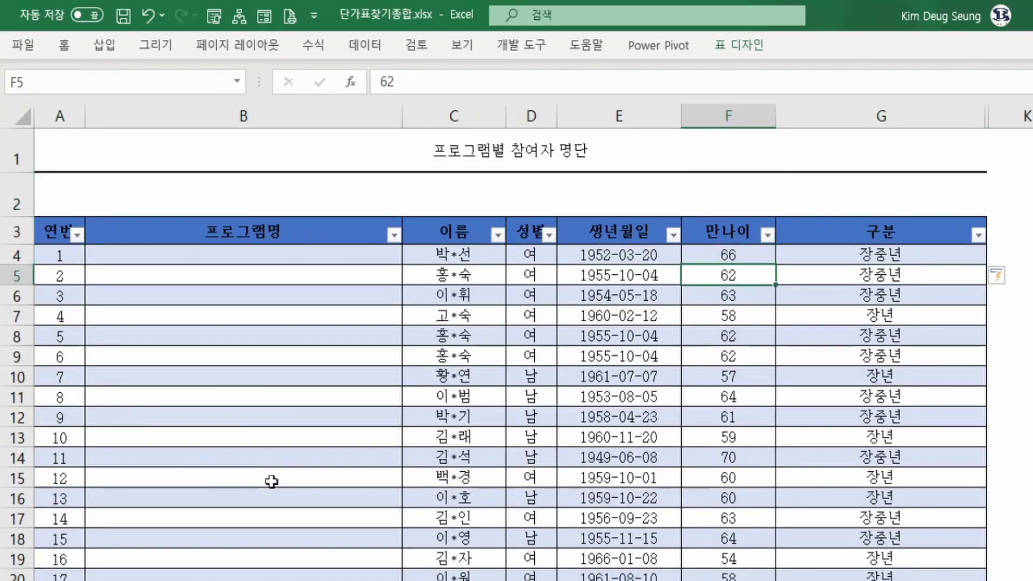
- Set the 만나이 value in F5 to 15 to test the 구분 formula with a young age
{"action": "key", "text": "Right"}
{"action": "key", "text": "Right"}
{"action": "key", "text": "Right"}
{"action": "key", "text": "Right"}
{"action": "key", "text": "Left"}
{"action": "key", "text": "Left"}
{"action": "key", "text": "Left"}
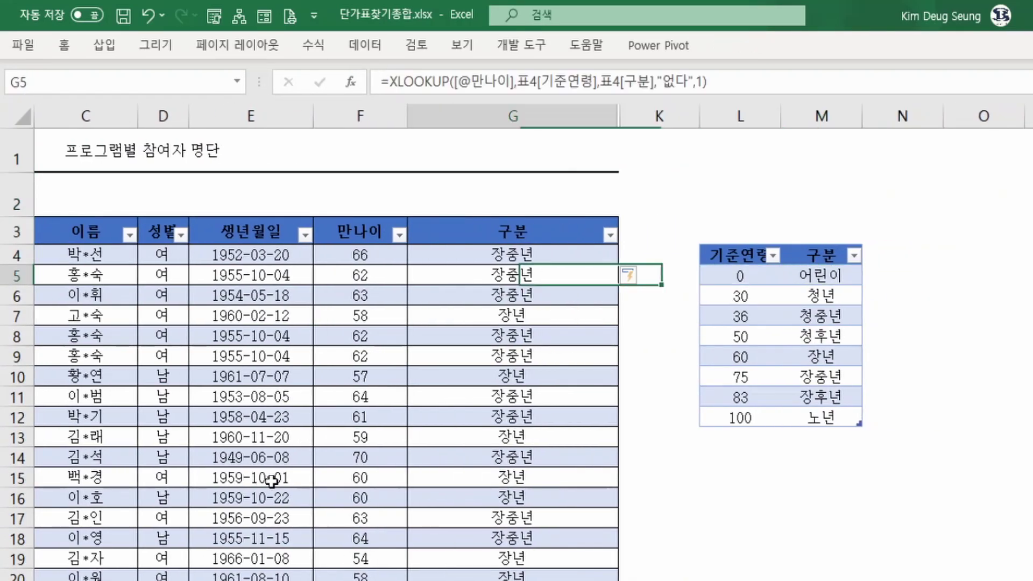
{"action": "key", "text": "Left"}
{"action": "key", "text": "Left"}
{"action": "key", "text": "Right"}
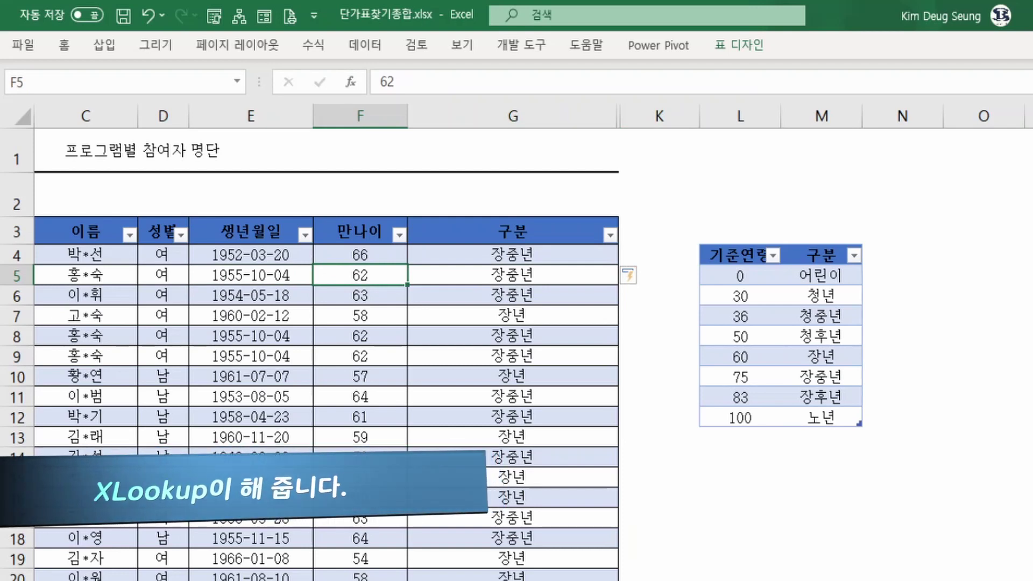
{"action": "type", "text": "15"}
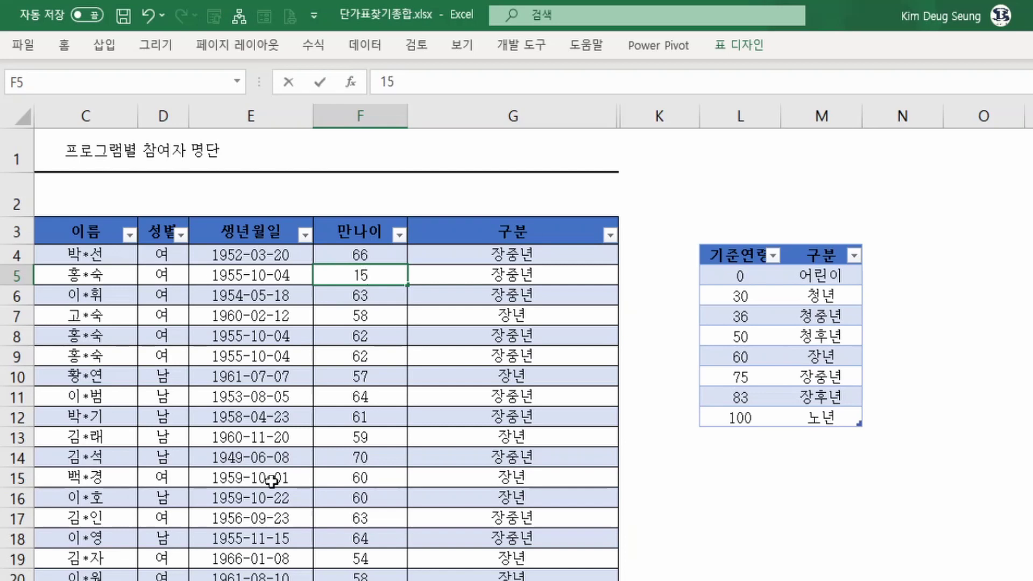
{"action": "key", "text": "Return"}
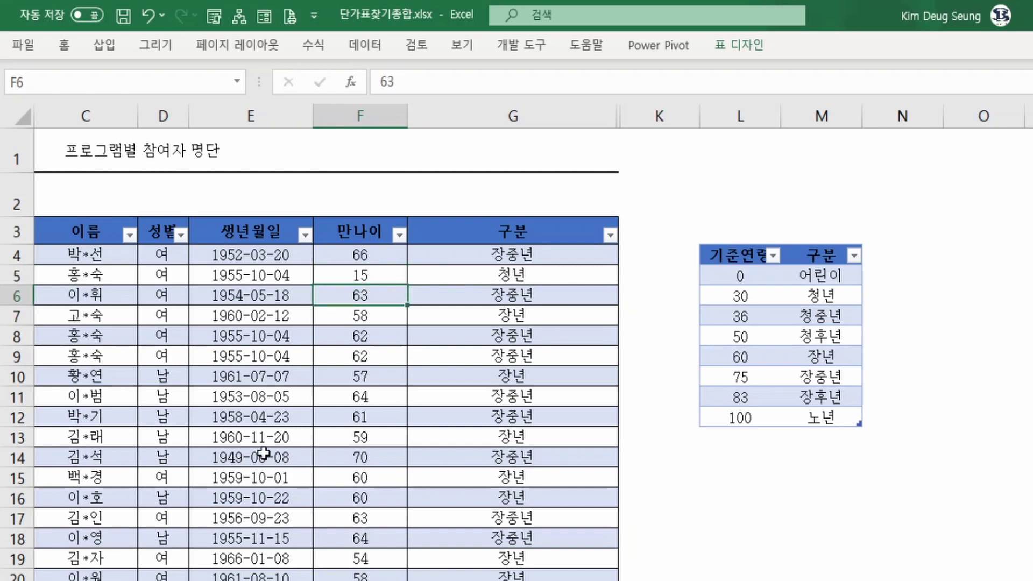
- Set the 만나이 value in F4 to 0 to test the lowest threshold
{"action": "left_click", "coordinate": [384, 255]}
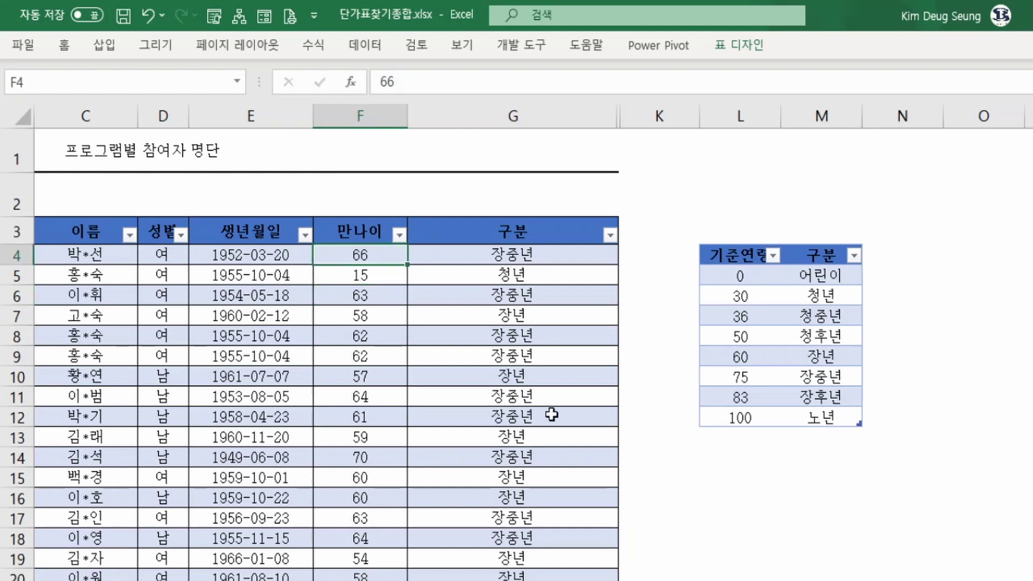
{"action": "type", "text": "0"}
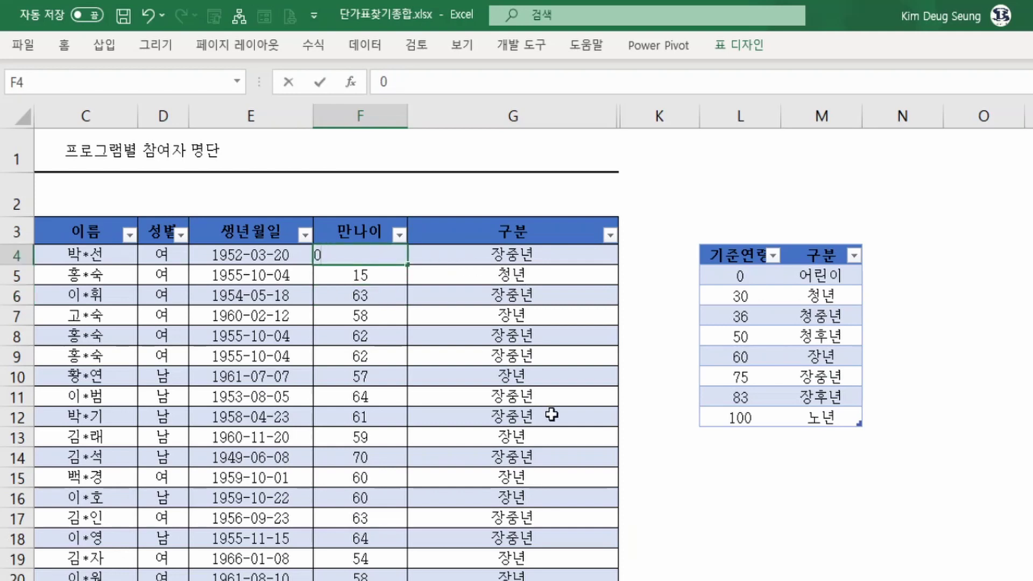
{"action": "key", "text": "Return"}
{"action": "key", "text": "Up"}
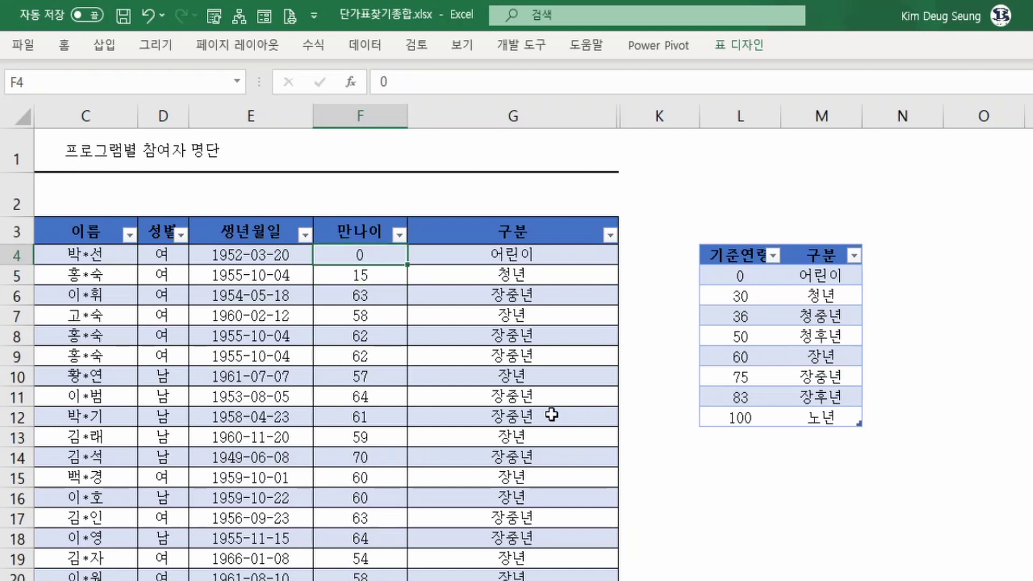
- Set the 만나이 value in F8 to 101, above the highest threshold, and check the 구분 formula in that row
{"action": "key", "text": "Down"}
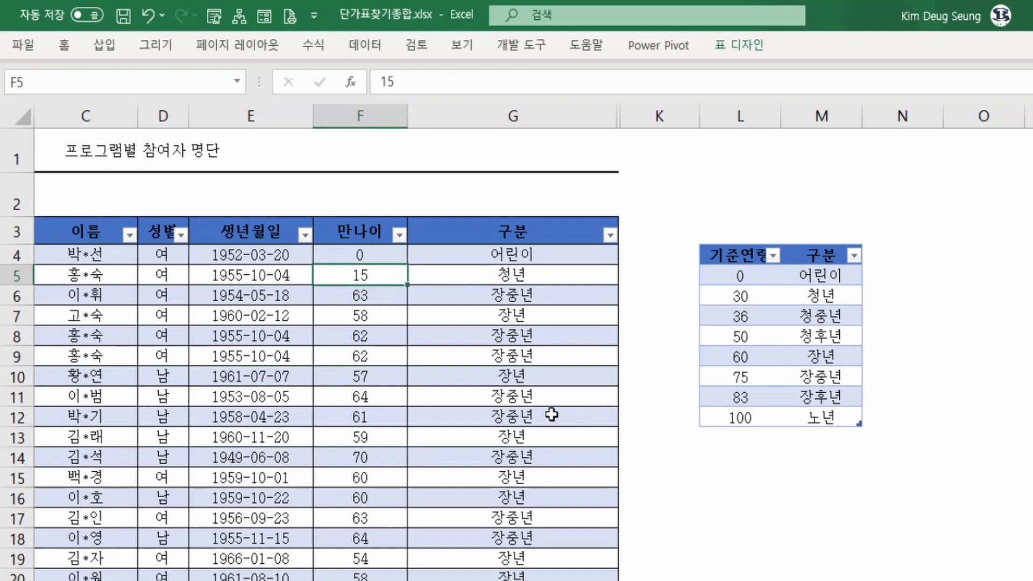
{"action": "key", "text": "Down"}
{"action": "key", "text": "Down"}
{"action": "key", "text": "Down"}
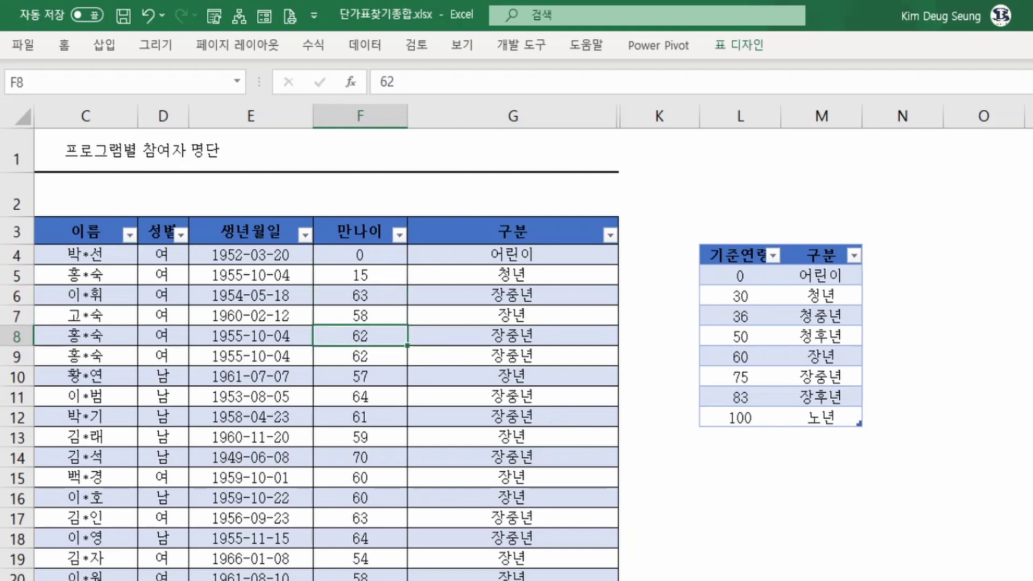
{"action": "type", "text": "101"}
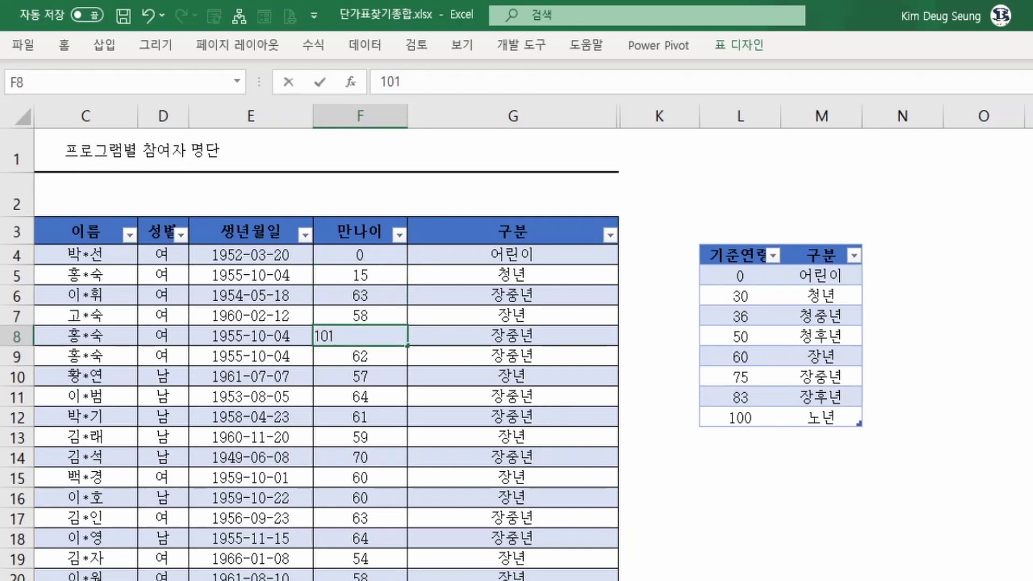
{"action": "key", "text": "Return"}
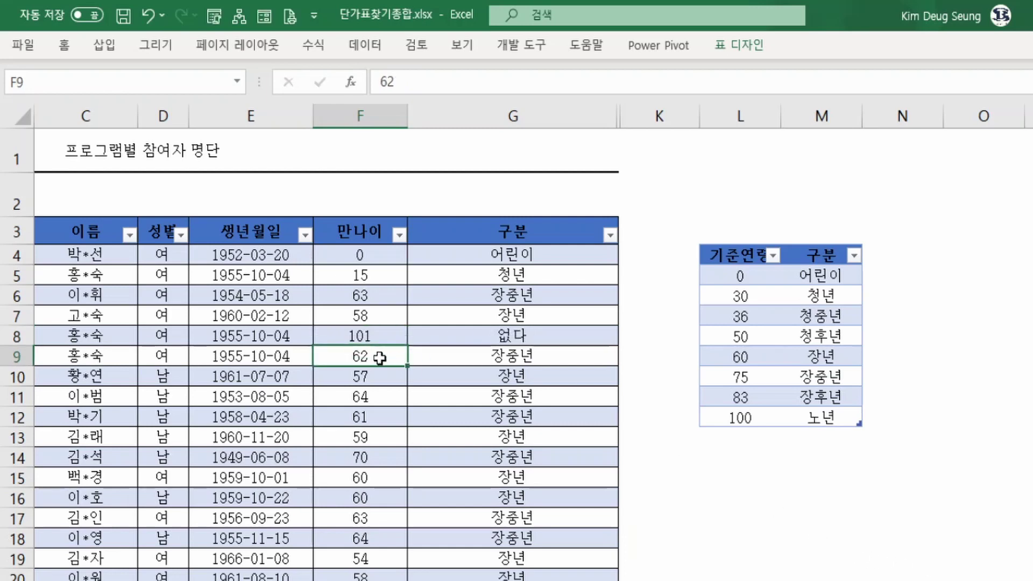
{"action": "left_click", "coordinate": [513, 340]}
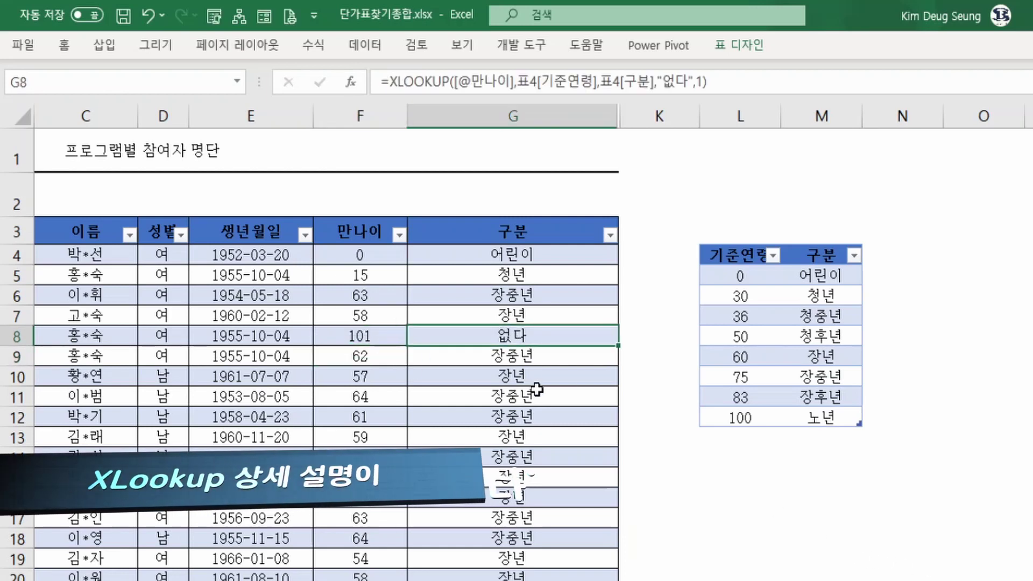